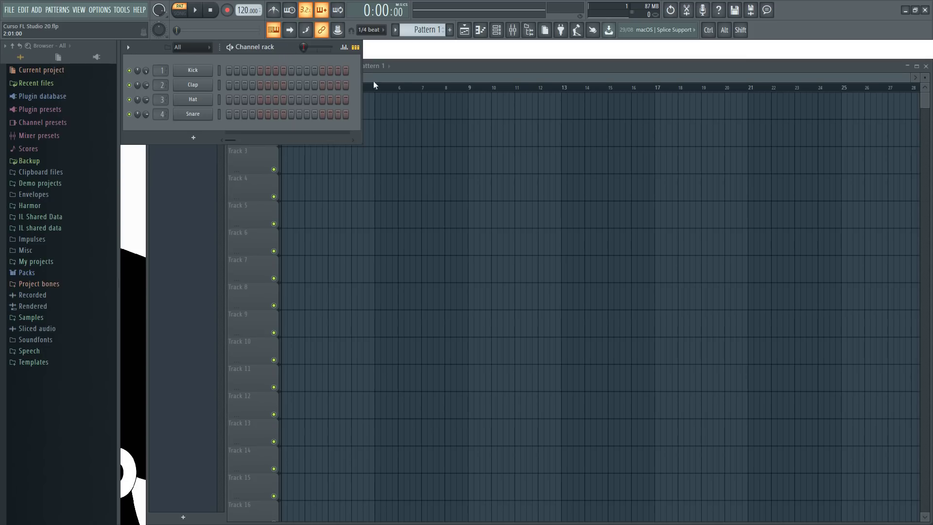
# Inspect the sampler settings of the Kick, Clap, Hat and Snare channels, finishing on Kick, and close its settings window.
pyautogui.click(514, 31)
pyautogui.click(514, 31)
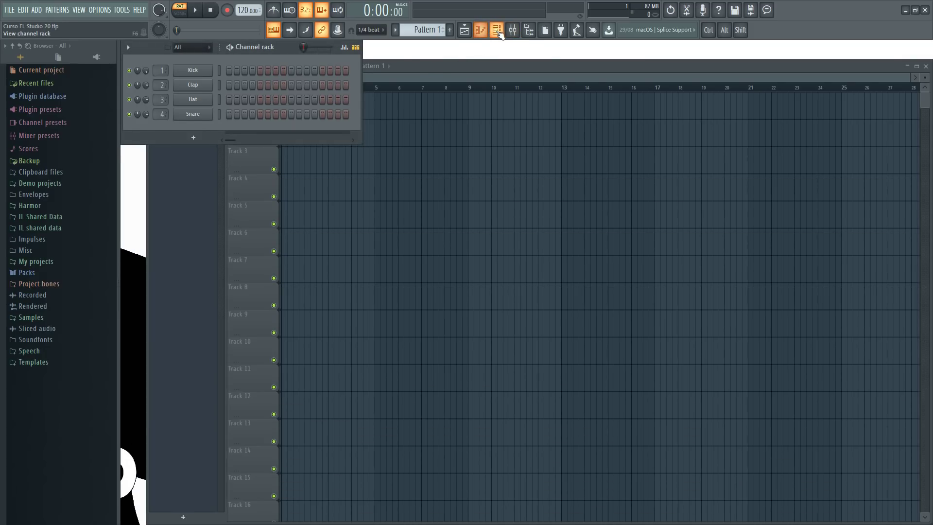
pyautogui.click(195, 74)
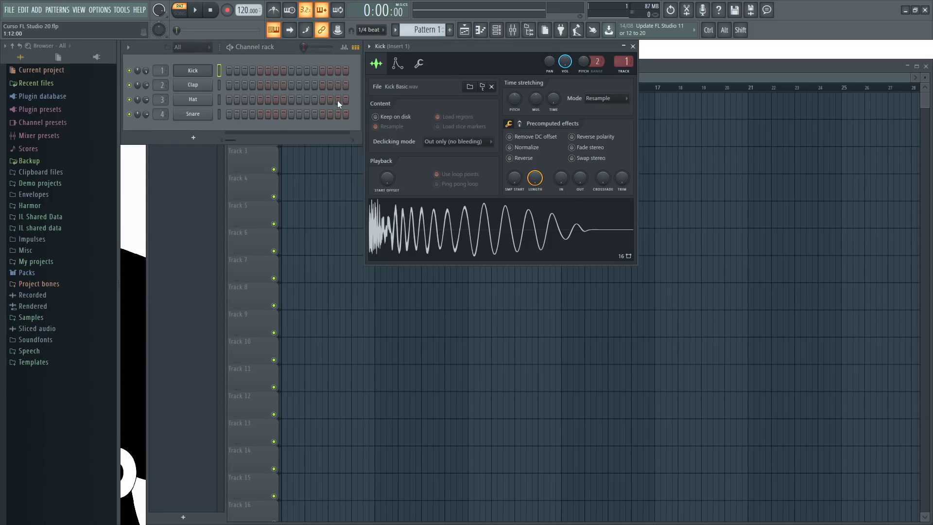
pyautogui.click(202, 87)
pyautogui.click(199, 103)
pyautogui.click(197, 115)
pyautogui.click(195, 102)
pyautogui.click(196, 71)
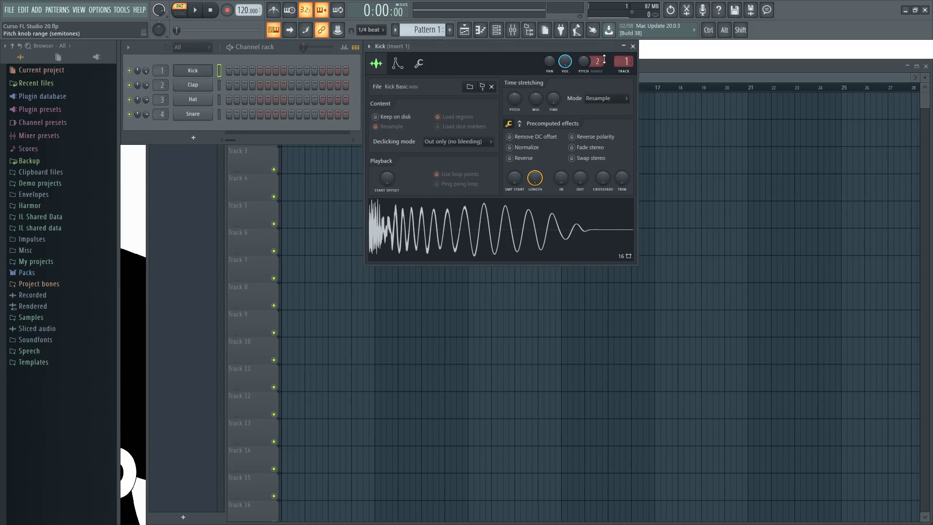
pyautogui.click(633, 47)
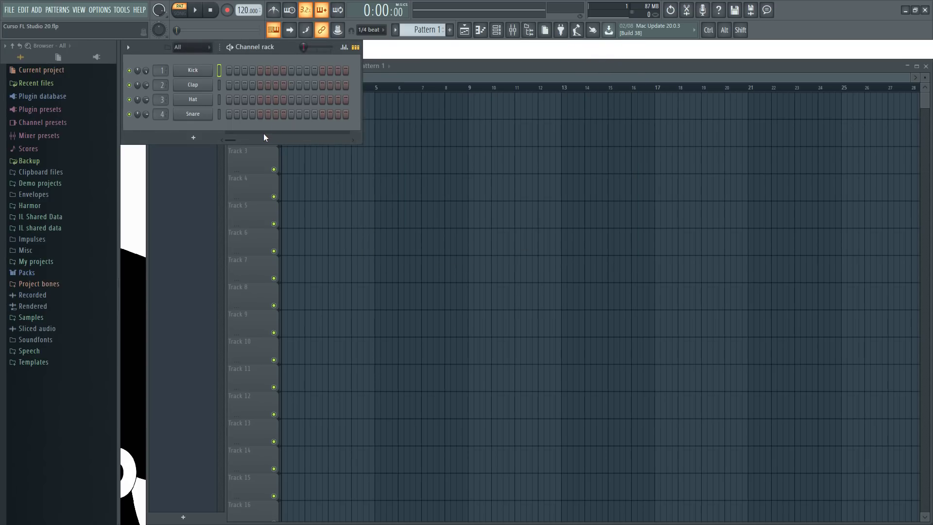
# Insert a 3x Osc instrument channel above the Snare channel and shift its plugin window slightly aside.
pyautogui.rightClick(198, 120)
pyautogui.moveTo(255, 189)
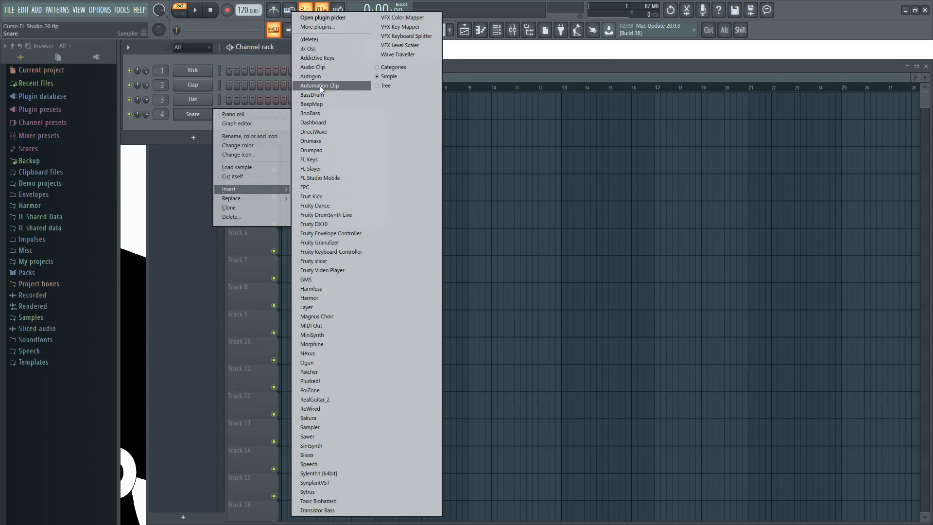
pyautogui.click(322, 49)
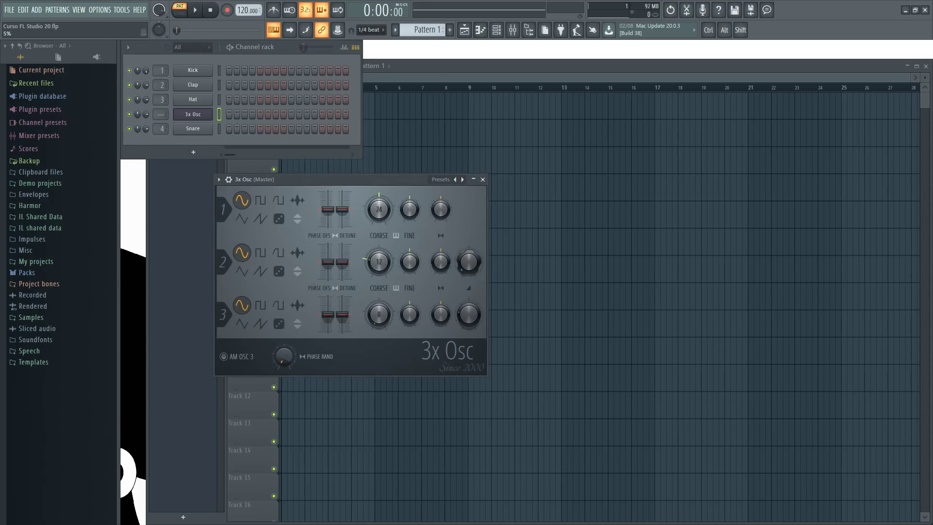
pyautogui.moveTo(340, 180); pyautogui.dragTo(350, 180)
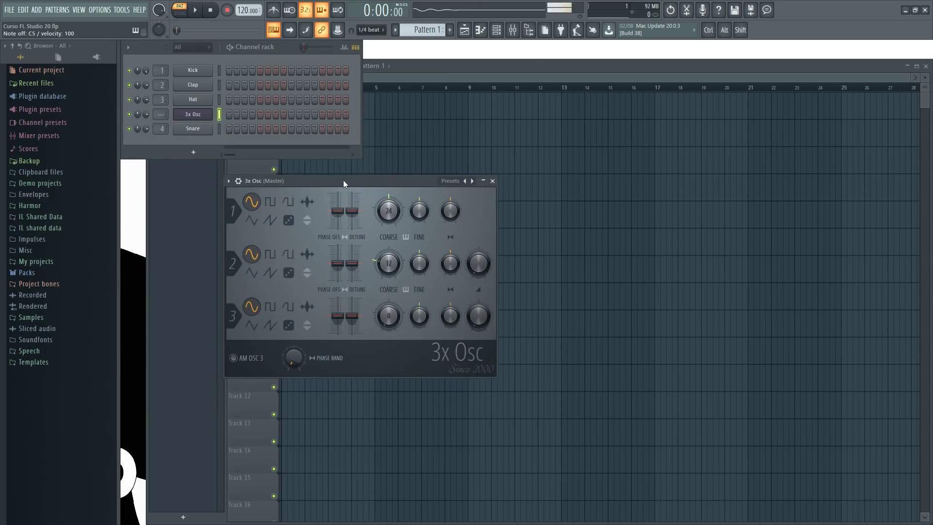
# Look through the 3x Osc channel's sampler and envelope settings, audition keys on its keyboard, and close the plugin window.
pyautogui.click(239, 181)
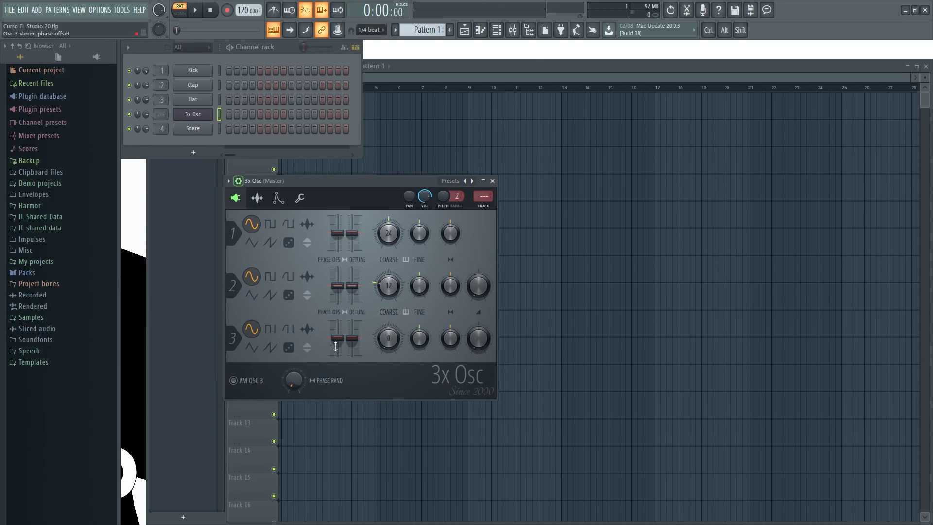
pyautogui.click(258, 198)
pyautogui.click(279, 198)
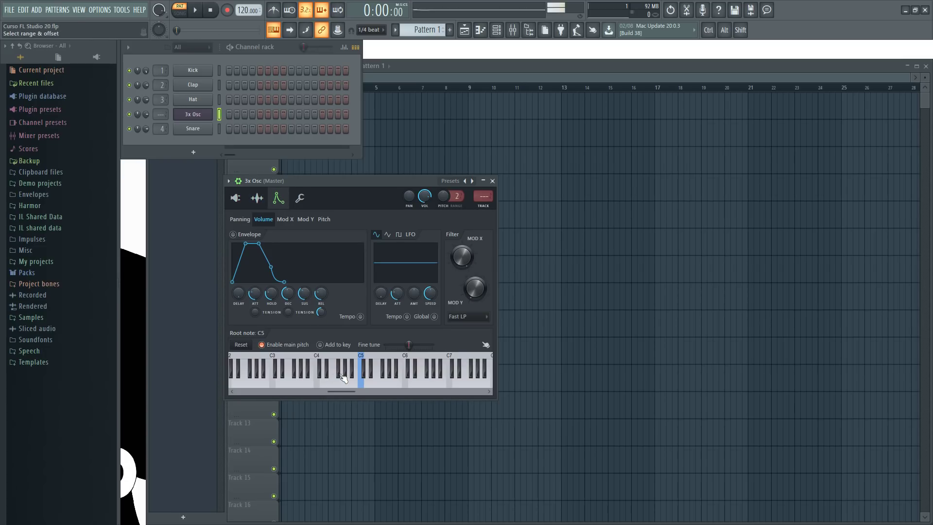
pyautogui.moveTo(353, 384); pyautogui.dragTo(297, 387)
pyautogui.click(492, 181)
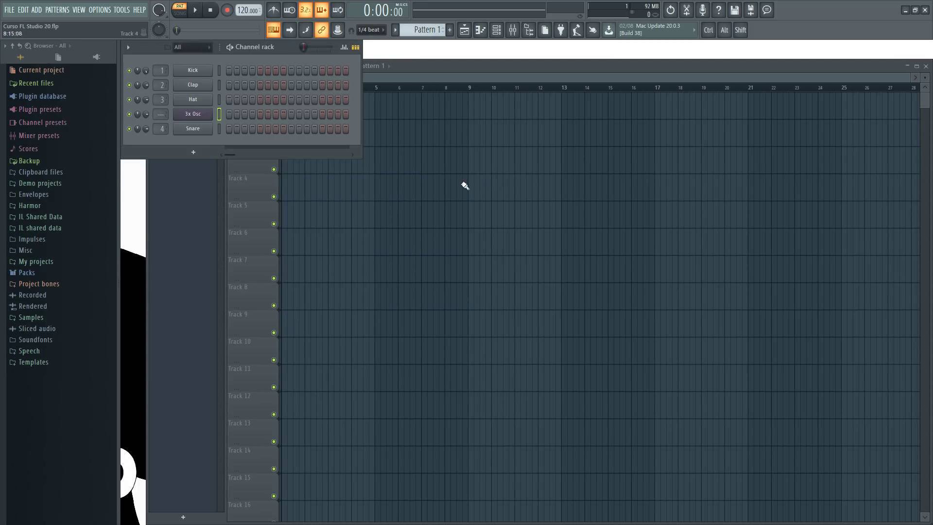
# Open the piano roll for the 3x Osc channel with about five bars in view.
pyautogui.rightClick(209, 114)
pyautogui.click(246, 114)
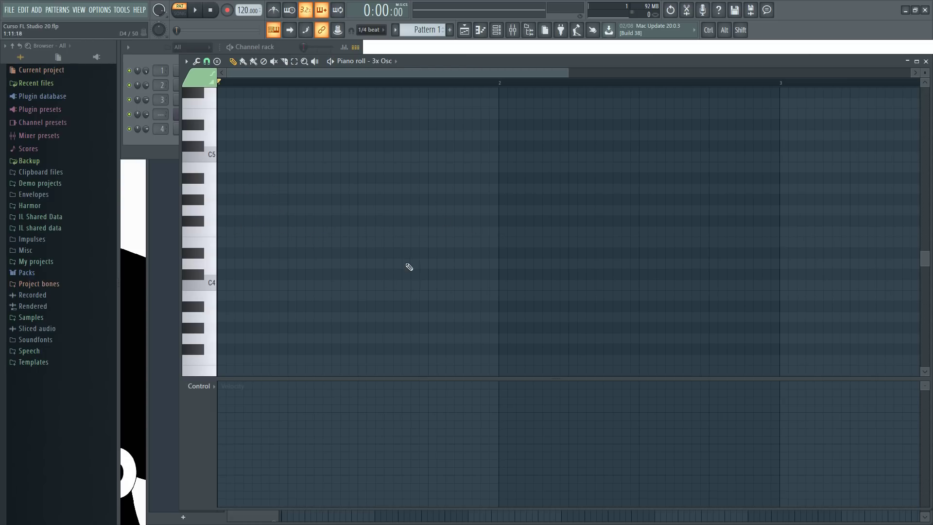
pyautogui.keyDown('ctrl'); pyautogui.scroll(-3, 314, 170); pyautogui.keyUp('ctrl')
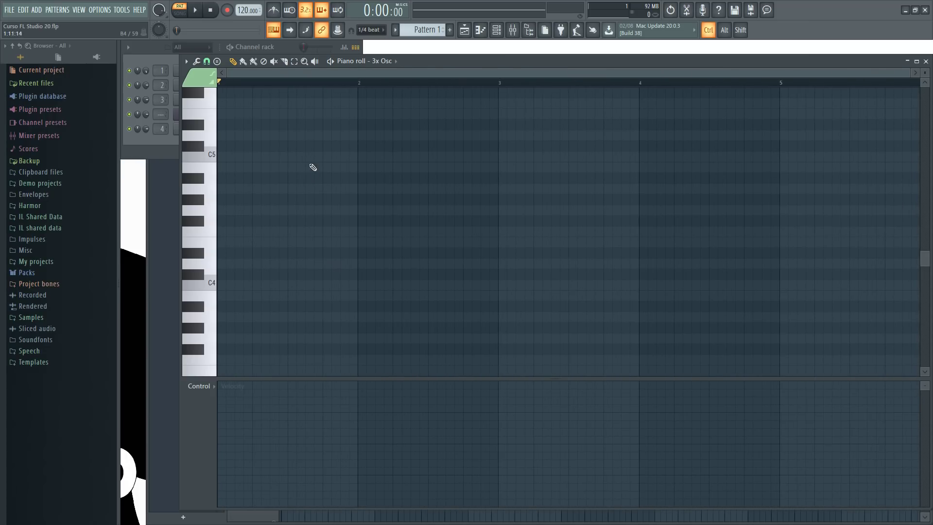
# Place short test notes at F#4 and E4 in bar 1 and delete each of them.
pyautogui.click(287, 221)
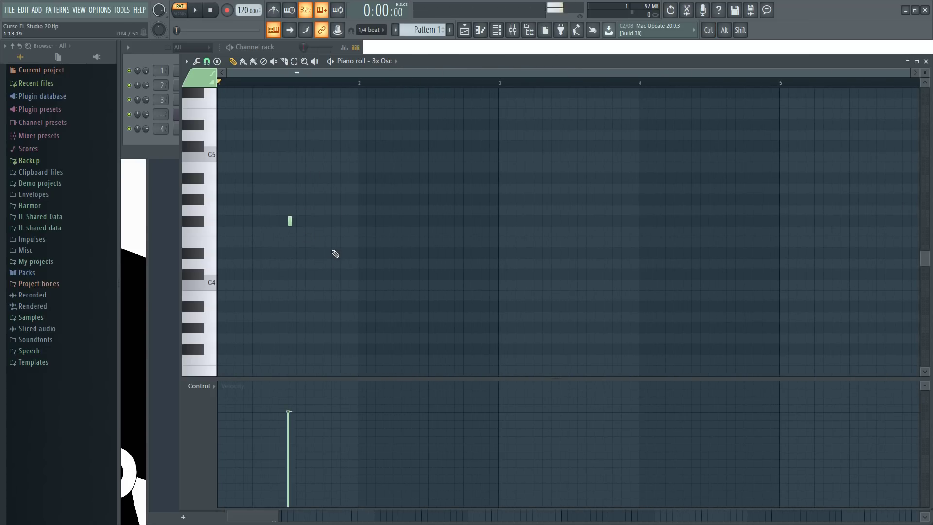
pyautogui.rightClick(288, 222)
pyautogui.keyDown('ctrl'); pyautogui.scroll(2, 286, 97); pyautogui.keyUp('ctrl')
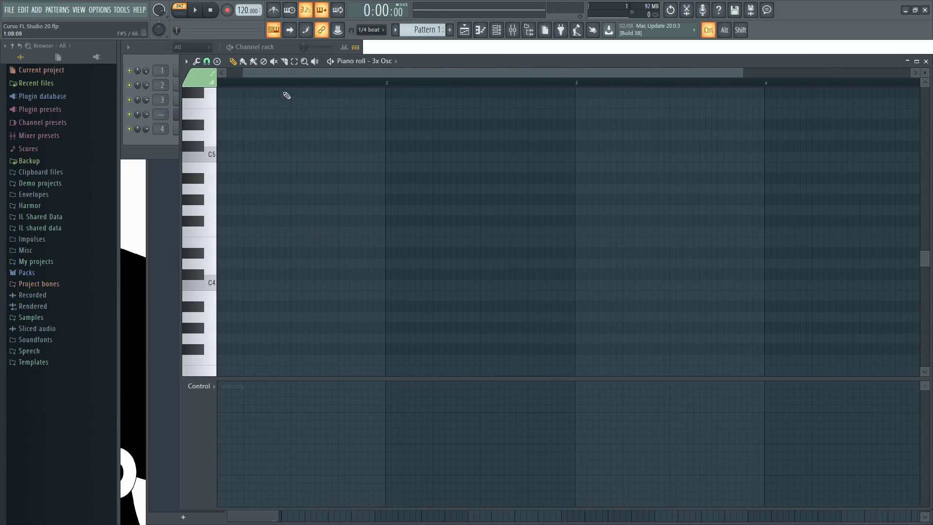
pyautogui.keyDown('ctrl'); pyautogui.scroll(2, 284, 88); pyautogui.keyUp('ctrl')
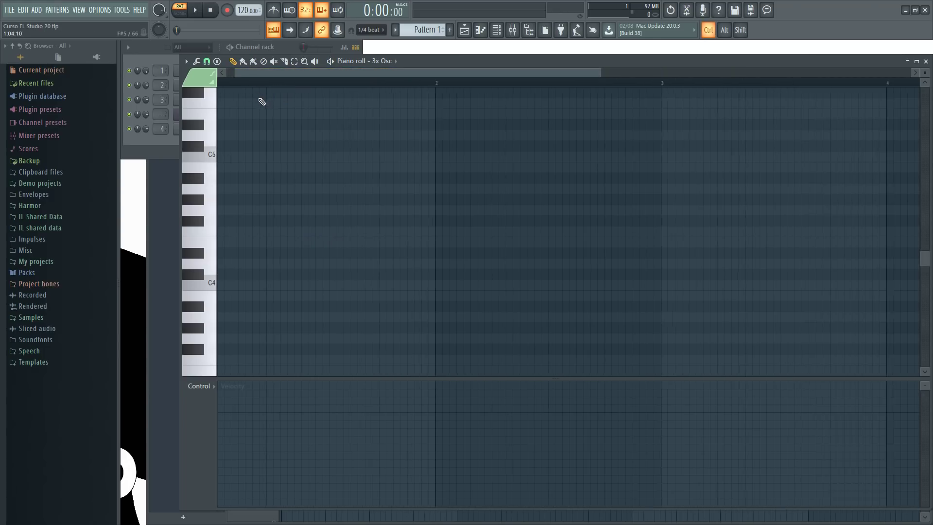
pyautogui.click(352, 244)
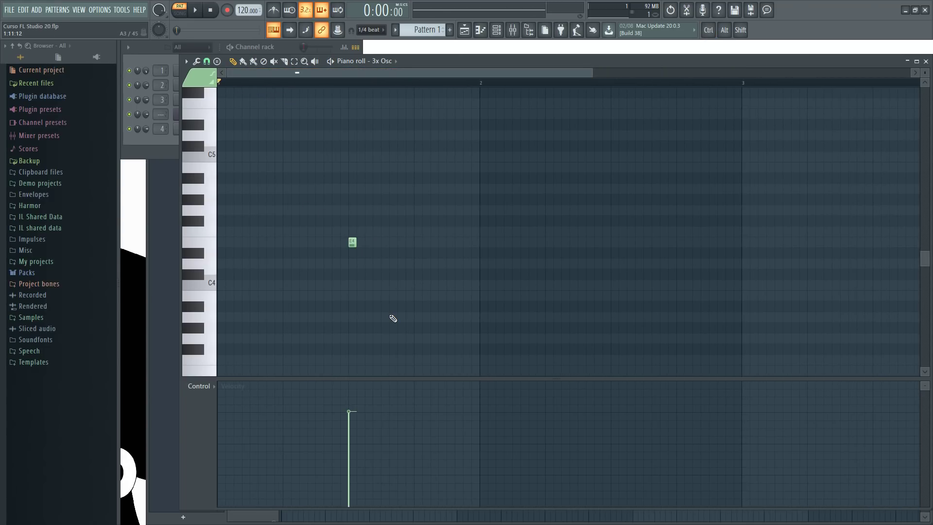
pyautogui.rightClick(355, 243)
pyautogui.press('shift')
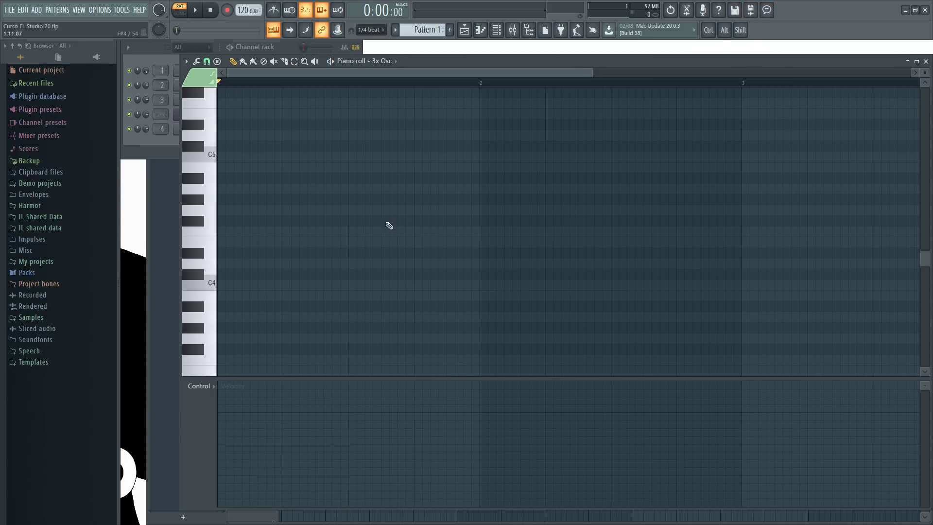
# Draw half-bar E4, G4 and C4 notes stacked at the start of bar 1, removing the stray D#4 note.
pyautogui.moveTo(353, 242)
pyautogui.mouseDown()
pyautogui.moveTo(477, 246)
pyautogui.moveTo(423, 253)
pyautogui.moveTo(477, 247)
pyautogui.moveTo(408, 246)
pyautogui.moveTo(508, 250)
pyautogui.moveTo(452, 258)
pyautogui.moveTo(483, 263)
pyautogui.moveTo(280, 244)
pyautogui.mouseUp()
pyautogui.click(229, 210)
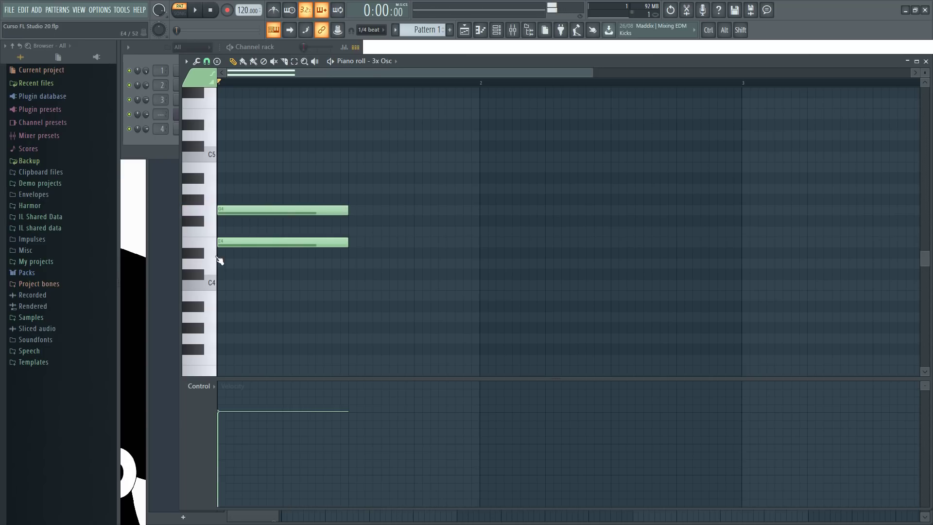
pyautogui.click(221, 285)
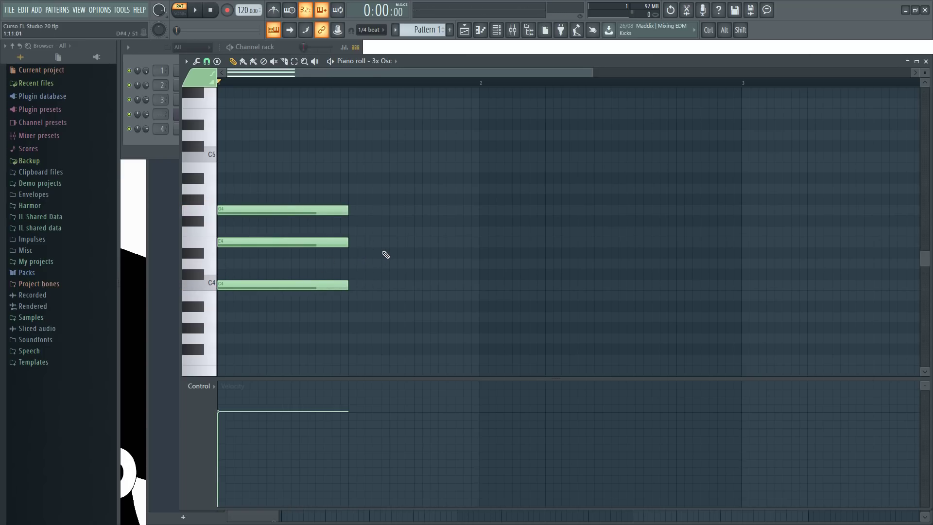
pyautogui.click(383, 253)
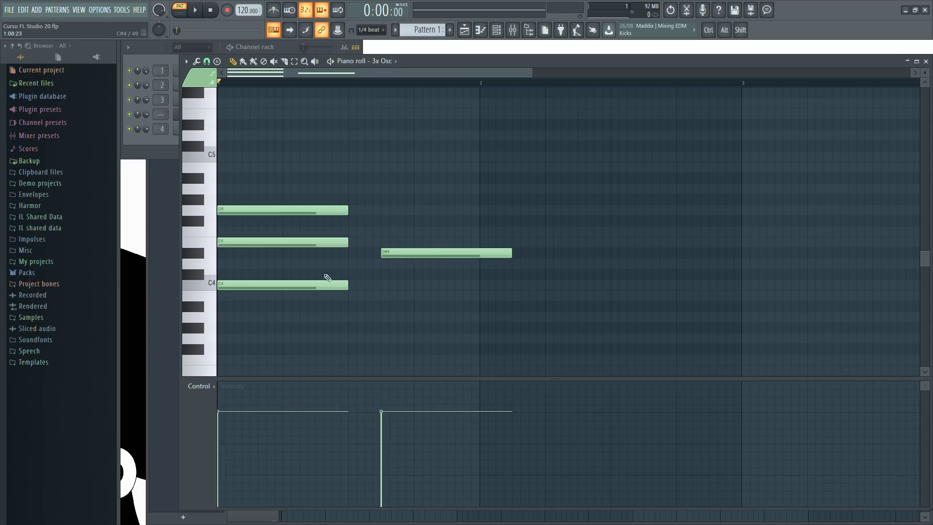
pyautogui.rightClick(433, 253)
# Arrange E4, G4 and a new B4 note one after another behind C4 in half-bar steps, and play the pattern briefly.
pyautogui.moveTo(265, 243); pyautogui.dragTo(396, 243)
pyautogui.moveTo(242, 210); pyautogui.dragTo(506, 210)
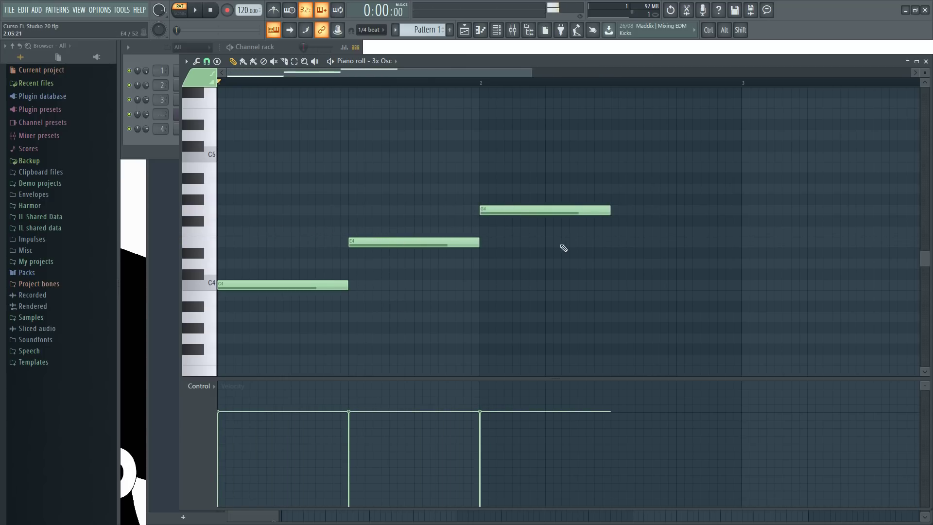
pyautogui.click(615, 173)
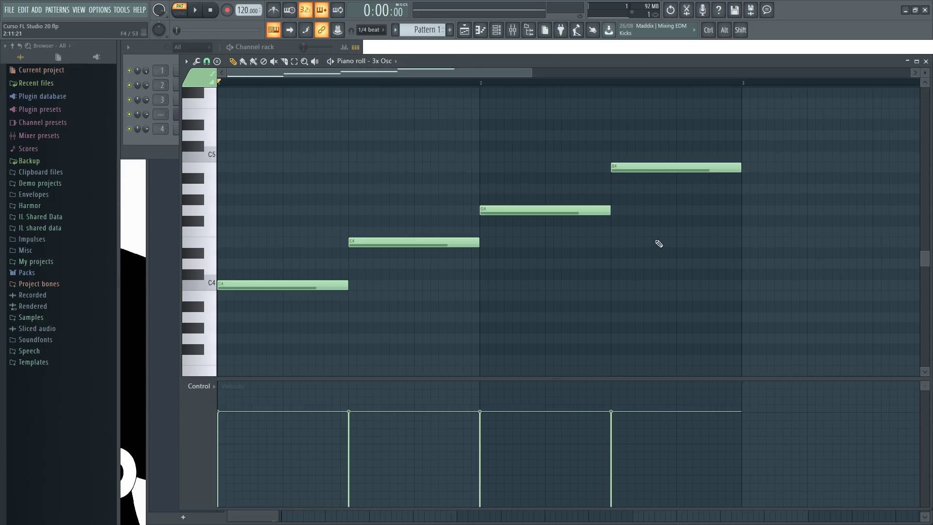
pyautogui.click(194, 10)
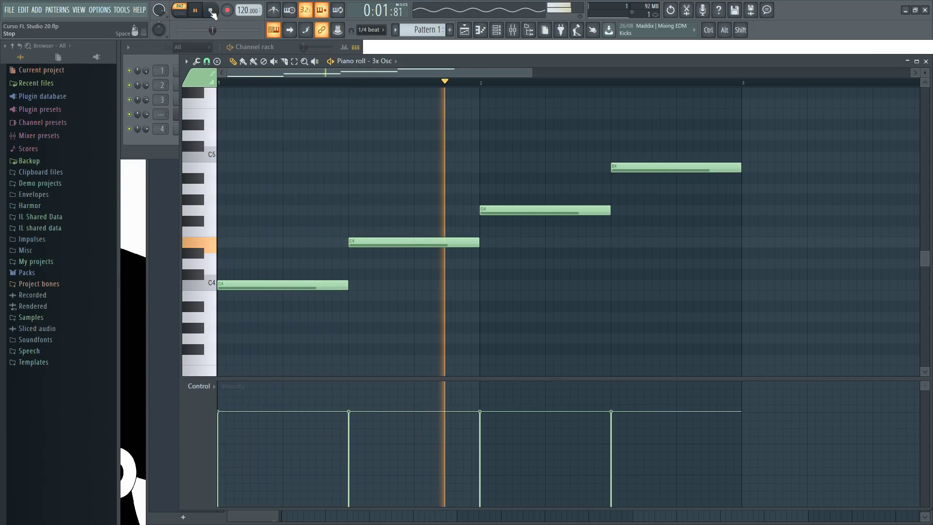
pyautogui.click(211, 12)
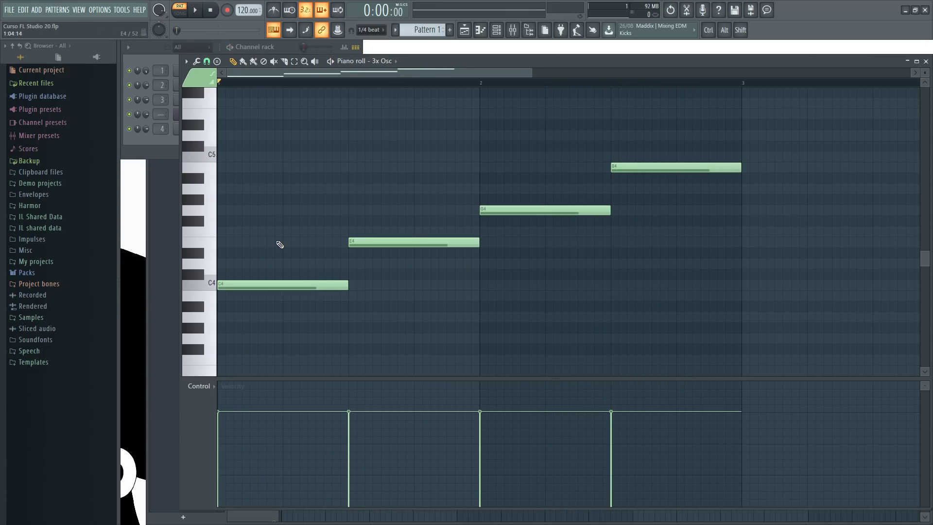
# Add G4 and B4 notes above C4 at the start of bar 1 and shorten that B4 to a quarter bar.
pyautogui.click(239, 211)
pyautogui.click(238, 167)
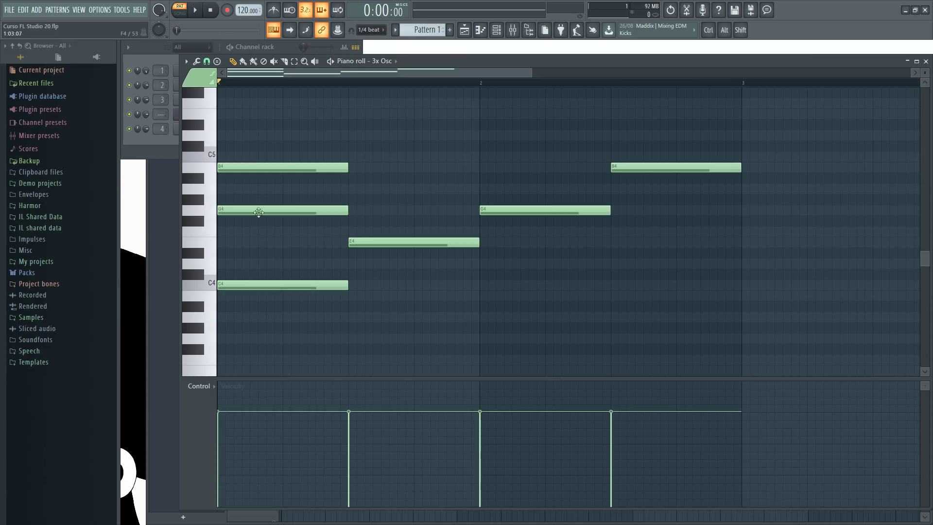
pyautogui.moveTo(348, 168); pyautogui.dragTo(281, 191)
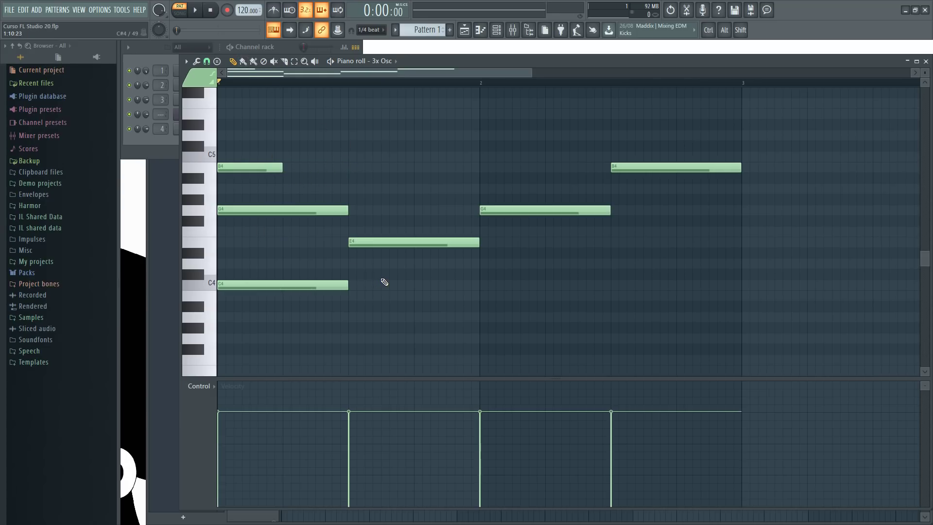
# Select the three stacked notes at the start of bar 1, copy them almost half a bar along, and delete the copies.
pyautogui.moveTo(283, 343); pyautogui.dragTo(274, 155)
pyautogui.moveTo(361, 226); pyautogui.dragTo(365, 262)
pyautogui.press('ctrl')
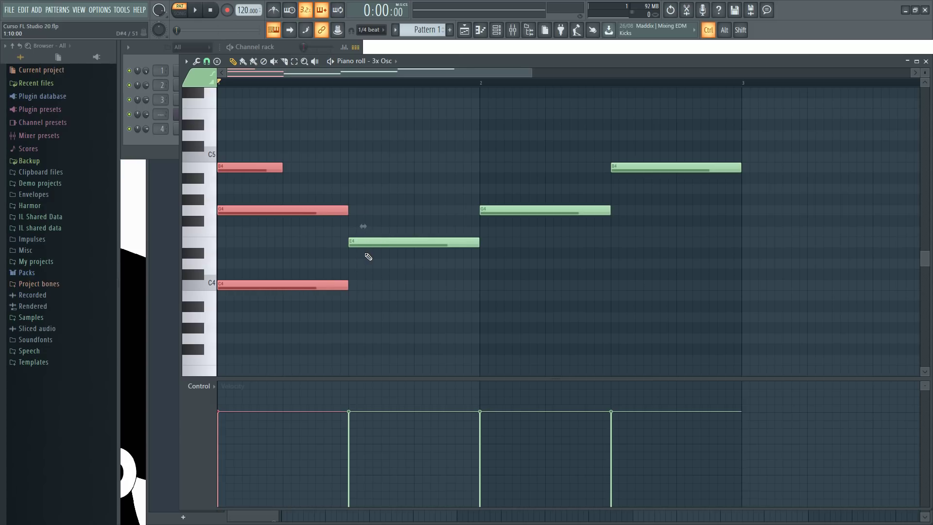
pyautogui.moveTo(290, 210); pyautogui.dragTo(406, 211)
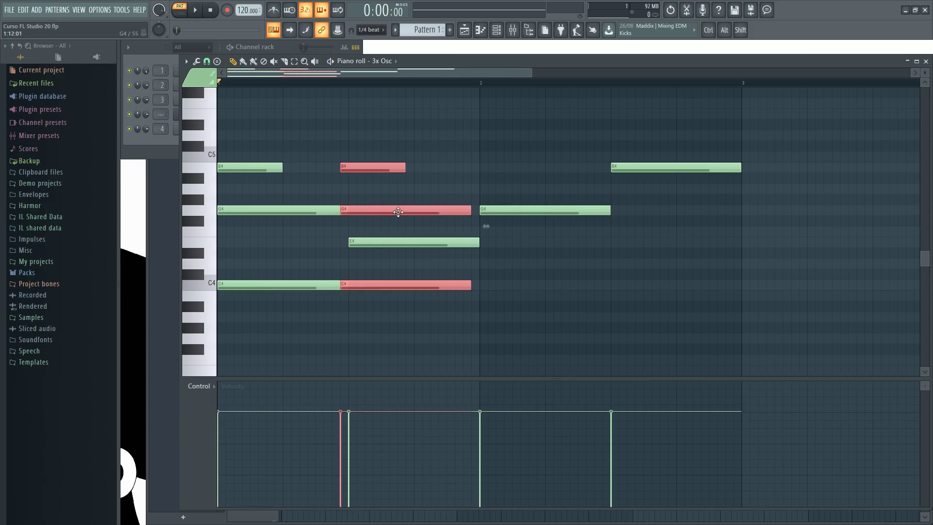
pyautogui.rightClick(391, 212)
pyautogui.rightClick(387, 167)
pyautogui.rightClick(434, 285)
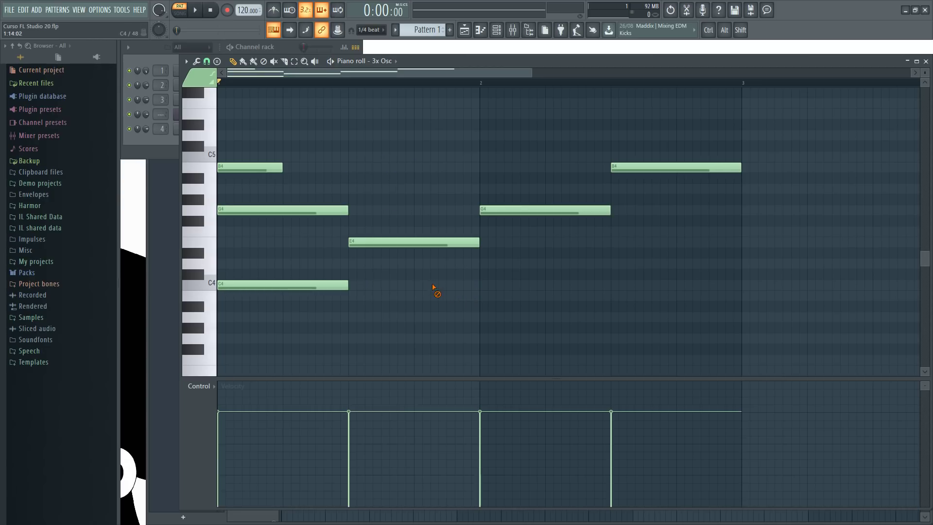
# Delete the G4 note at the start of bar 1 and select the C4 note.
pyautogui.rightClick(305, 214)
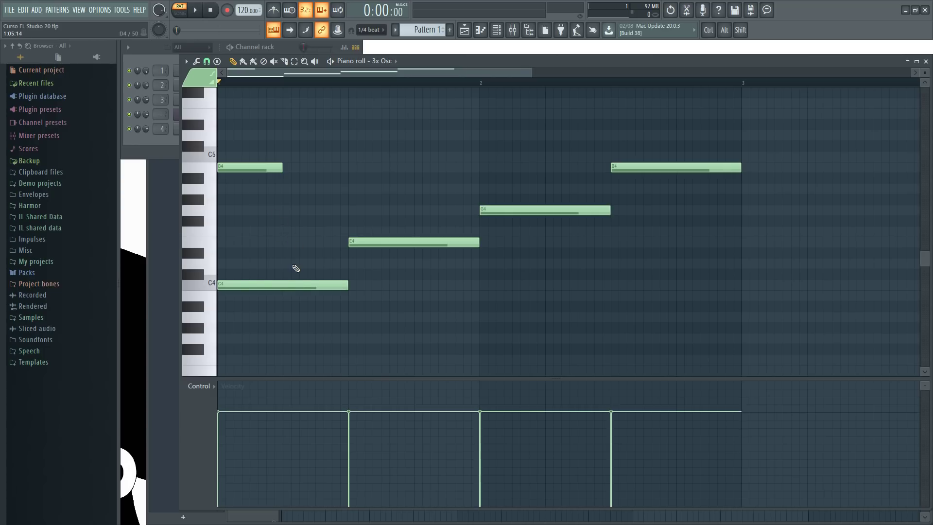
pyautogui.click(265, 282)
pyautogui.moveTo(256, 268); pyautogui.dragTo(287, 301)
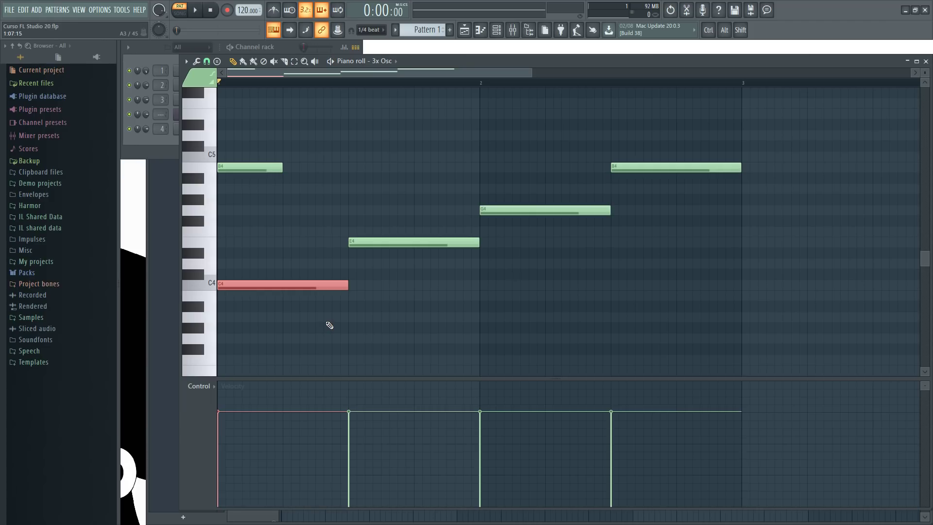
# Transpose the selected C4 note up and down by whole octaves, ending on its original pitch.
pyautogui.press('ctrl')
pyautogui.hotkey('ctrl', 'Up')
pyautogui.hotkey('ctrl', 'Down')
pyautogui.hotkey('ctrl', 'Up')
pyautogui.hotkey('ctrl', 'Down')
pyautogui.hotkey('ctrl', 'Up')
pyautogui.hotkey('ctrl', 'Down')
pyautogui.hotkey('ctrl', 'Down')
pyautogui.hotkey('ctrl', 'Up')
pyautogui.hotkey('ctrl', 'Up')
pyautogui.hotkey('ctrl', 'Down')
# Transpose the selected note upward in semitone increments and bring it back down to C4.
pyautogui.hotkey('shift', 'Up')
pyautogui.hotkey('shift', 'Up')
pyautogui.hotkey('shift', 'Up')
pyautogui.hotkey('shift', 'Up')
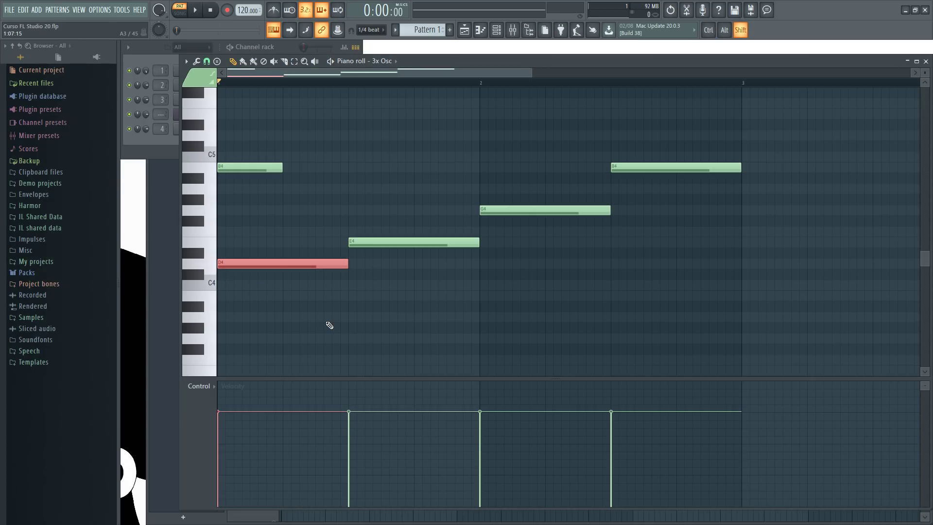
pyautogui.hotkey('shift', 'Up')
pyautogui.hotkey('shift', 'Up')
pyautogui.hotkey('shift', 'Up')
pyautogui.hotkey('shift', 'Up')
pyautogui.hotkey('shift', 'Down')
pyautogui.hotkey('shift', 'Down')
pyautogui.hotkey('shift', 'Down')
pyautogui.hotkey('shift', 'Down')
pyautogui.hotkey('shift', 'Down')
pyautogui.hotkey('shift', 'Down')
pyautogui.hotkey('shift', 'Down')
pyautogui.hotkey('shift', 'Down')
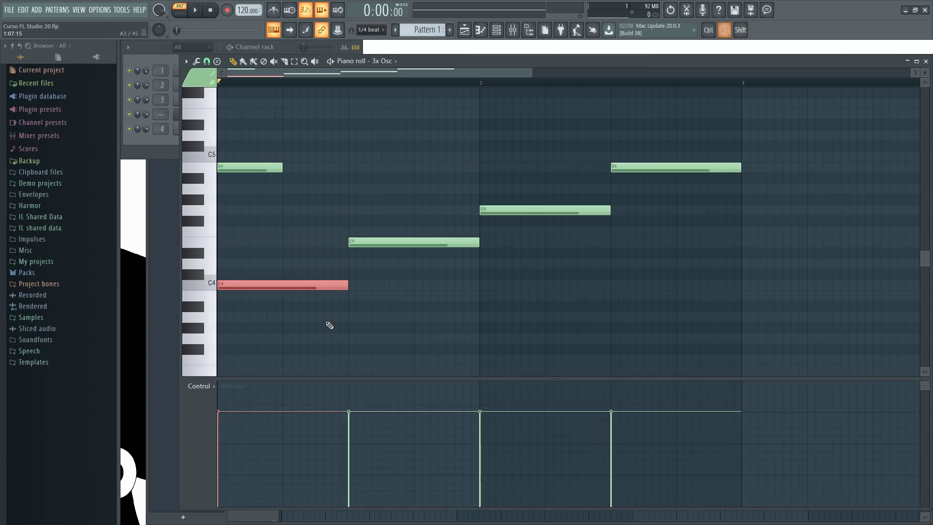
# Nudge the selected C4 note forward in time in fine increments until it starts at 1:01:17.
pyautogui.hotkey('alt', 'Left')
pyautogui.hotkey('alt', 'Right')
pyautogui.hotkey('alt', 'Right')
pyautogui.press('Right')
pyautogui.press('Left')
pyautogui.press('ctrl')
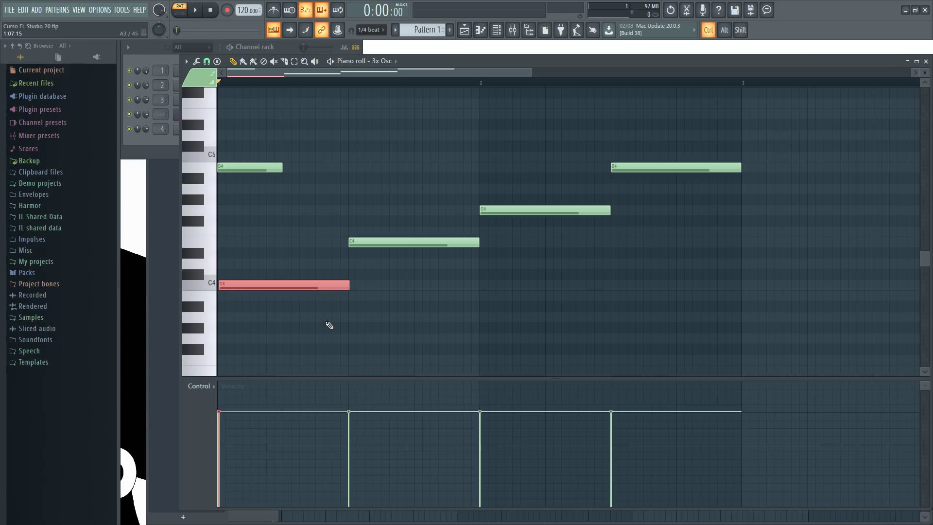
pyautogui.press('alt')
pyautogui.hotkey('alt', 'Right')
pyautogui.hotkey('alt', 'Right')
pyautogui.hotkey('alt', 'Right')
pyautogui.hotkey('alt', 'Right')
pyautogui.hotkey('alt', 'Right')
pyautogui.hotkey('alt', 'Right')
pyautogui.hotkey('alt', 'Right')
pyautogui.hotkey('alt', 'Right')
pyautogui.hotkey('alt', 'Right')
pyautogui.hotkey('alt', 'Right')
pyautogui.hotkey('alt', 'Right')
pyautogui.hotkey('alt', 'Right')
pyautogui.hotkey('alt', 'Right')
pyautogui.hotkey('alt', 'Right')
pyautogui.hotkey('alt', 'Right')
pyautogui.hotkey('alt', 'Right')
pyautogui.hotkey('alt', 'Right')
pyautogui.hotkey('alt', 'Right')
pyautogui.hotkey('alt', 'Right')
pyautogui.hotkey('alt', 'Right')
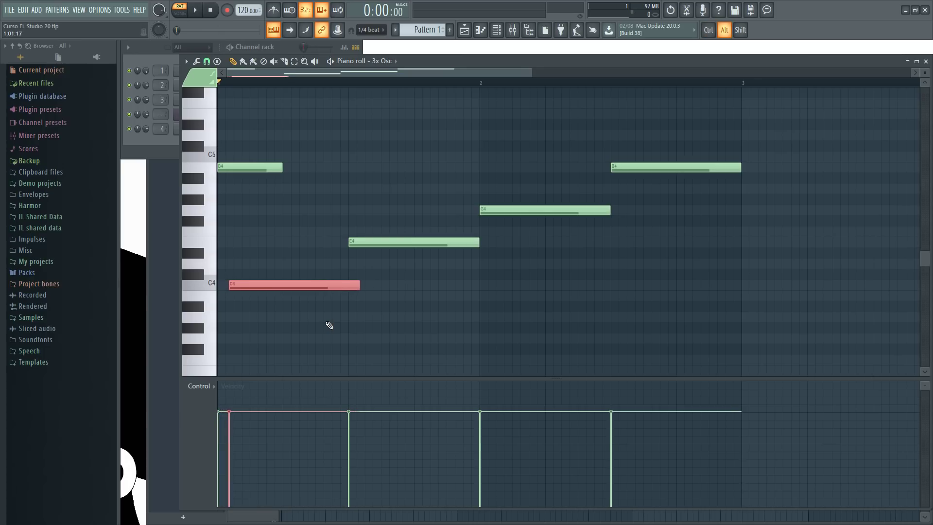
# Nudge the selected C4 note repeatedly forward and backward in time in fine increments within the first beat of bar 1.
pyautogui.hotkey('alt', 'Right')
pyautogui.hotkey('alt', 'Right')
pyautogui.hotkey('alt', 'Right')
pyautogui.hotkey('alt', 'Right')
pyautogui.hotkey('alt', 'Right')
pyautogui.hotkey('alt', 'Right')
pyautogui.hotkey('alt', 'Right')
pyautogui.hotkey('alt', 'Right')
pyautogui.hotkey('alt', 'Right')
pyautogui.hotkey('alt', 'Right')
pyautogui.hotkey('alt', 'Right')
pyautogui.hotkey('alt', 'Right')
pyautogui.hotkey('alt', 'Right')
pyautogui.hotkey('alt', 'Right')
pyautogui.hotkey('alt', 'Right')
pyautogui.hotkey('alt', 'Right')
pyautogui.hotkey('alt', 'Right')
pyautogui.hotkey('alt', 'Right')
pyautogui.hotkey('alt', 'Right')
pyautogui.hotkey('alt', 'Right')
pyautogui.hotkey('alt', 'Left')
pyautogui.hotkey('alt', 'Left')
pyautogui.hotkey('alt', 'Left')
pyautogui.hotkey('alt', 'Left')
pyautogui.hotkey('alt', 'Left')
pyautogui.hotkey('alt', 'Left')
pyautogui.hotkey('alt', 'Left')
pyautogui.hotkey('alt', 'Left')
pyautogui.hotkey('alt', 'Left')
pyautogui.hotkey('alt', 'Left')
pyautogui.hotkey('alt', 'Left')
pyautogui.hotkey('alt', 'Left')
pyautogui.hotkey('alt', 'Left')
pyautogui.hotkey('alt', 'Left')
pyautogui.hotkey('alt', 'Left')
pyautogui.hotkey('alt', 'Left')
pyautogui.hotkey('alt', 'Left')
pyautogui.hotkey('alt', 'Left')
pyautogui.hotkey('alt', 'Left')
pyautogui.hotkey('alt', 'Left')
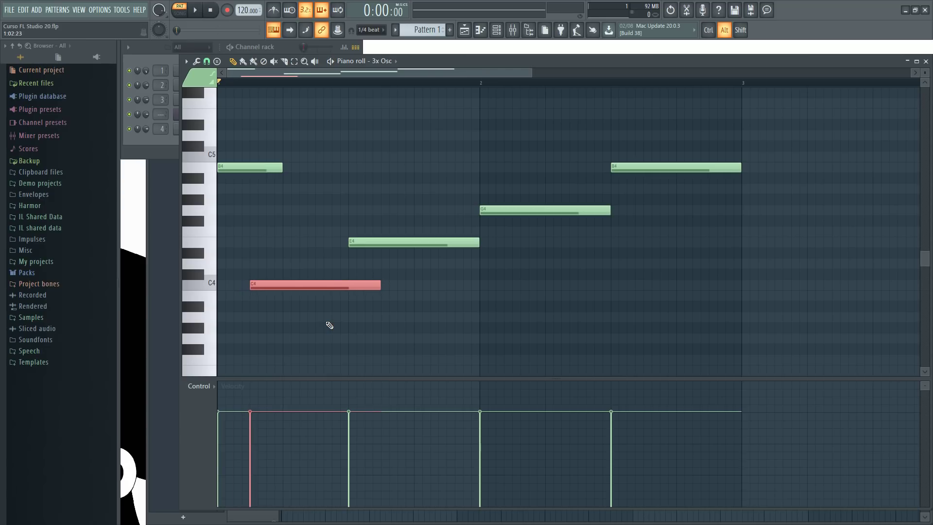
pyautogui.hotkey('alt', 'Left')
pyautogui.hotkey('alt', 'Left')
pyautogui.hotkey('alt', 'Left')
pyautogui.hotkey('alt', 'Left')
pyautogui.hotkey('alt', 'Left')
pyautogui.hotkey('alt', 'Left')
pyautogui.hotkey('alt', 'Left')
pyautogui.hotkey('alt', 'Right')
pyautogui.hotkey('alt', 'Right')
pyautogui.hotkey('alt', 'Right')
pyautogui.hotkey('alt', 'Right')
pyautogui.hotkey('alt', 'Right')
pyautogui.hotkey('alt', 'Right')
pyautogui.hotkey('alt', 'Right')
pyautogui.hotkey('alt', 'Right')
pyautogui.hotkey('alt', 'Right')
pyautogui.hotkey('alt', 'Right')
pyautogui.hotkey('alt', 'Right')
pyautogui.hotkey('alt', 'Right')
pyautogui.hotkey('alt', 'Right')
pyautogui.hotkey('alt', 'Right')
pyautogui.hotkey('alt', 'Right')
pyautogui.hotkey('alt', 'Right')
pyautogui.hotkey('alt', 'Right')
pyautogui.hotkey('alt', 'Left')
pyautogui.hotkey('alt', 'Left')
pyautogui.hotkey('alt', 'Left')
pyautogui.hotkey('alt', 'Left')
pyautogui.hotkey('alt', 'Left')
pyautogui.hotkey('alt', 'Left')
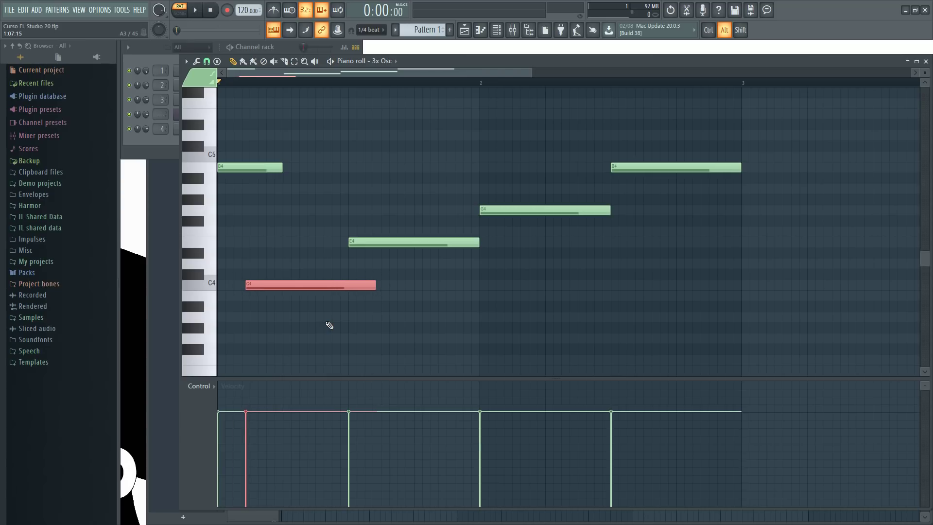
pyautogui.hotkey('alt', 'Left')
pyautogui.hotkey('alt', 'Left')
pyautogui.hotkey('alt', 'Left')
pyautogui.hotkey('alt', 'Left')
pyautogui.hotkey('alt', 'Left')
pyautogui.hotkey('alt', 'Left')
pyautogui.hotkey('alt', 'Left')
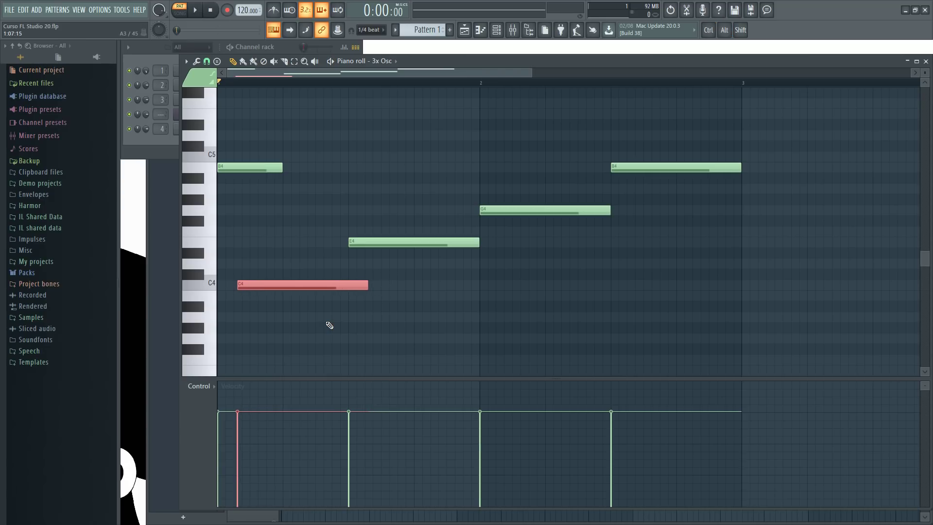
# Deselect the C4 note and move it back to the start of bar 1.
pyautogui.click(207, 62)
pyautogui.rightClick(346, 106)
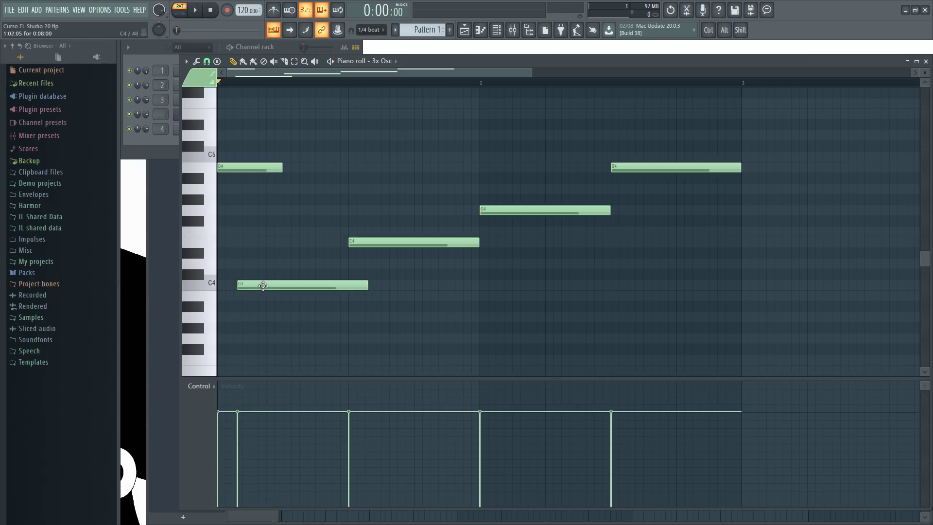
pyautogui.moveTo(258, 286); pyautogui.dragTo(159, 286)
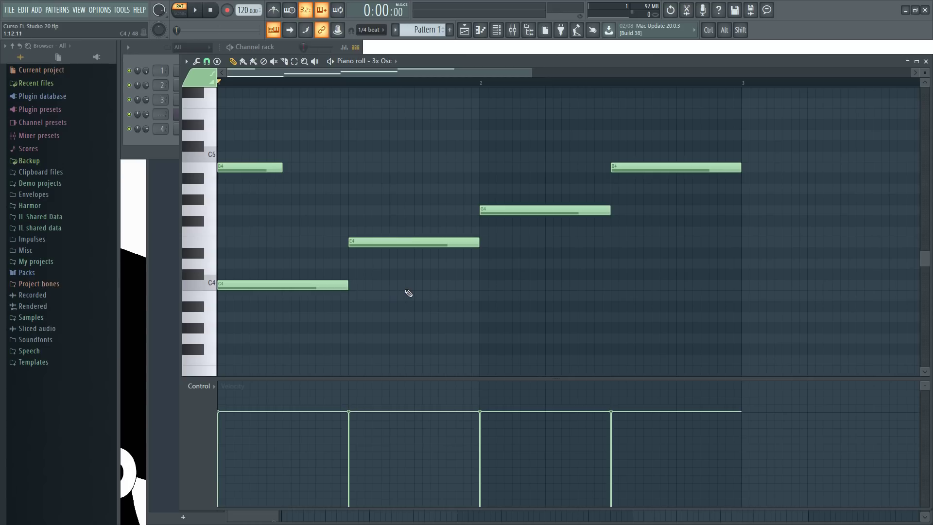
# Build a multi-note selection one note at a time from the C4, G4 and both B4 notes, and clear it.
pyautogui.keyDown('ctrl'); pyautogui.click(334, 285); pyautogui.keyUp('ctrl')
pyautogui.keyDown('ctrl'); pyautogui.click(509, 213); pyautogui.keyUp('ctrl')
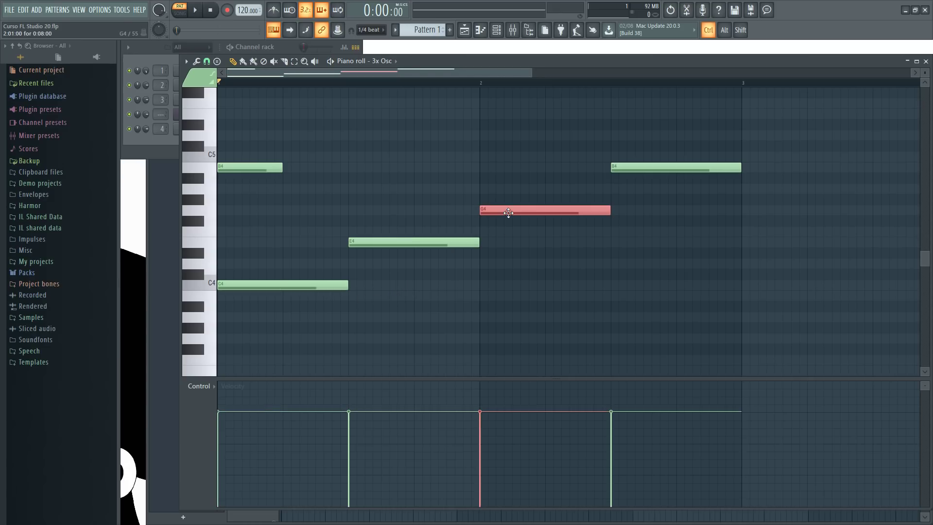
pyautogui.keyDown('ctrl'); pyautogui.keyDown('shift'); pyautogui.click(315, 285); pyautogui.keyUp('shift'); pyautogui.keyUp('ctrl')
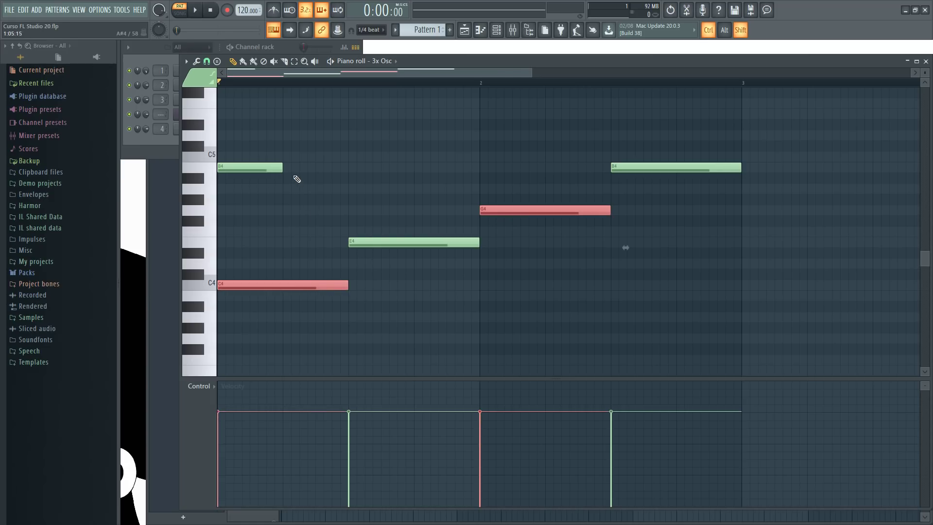
pyautogui.keyDown('ctrl'); pyautogui.keyDown('shift'); pyautogui.click(275, 168); pyautogui.keyUp('shift'); pyautogui.keyUp('ctrl')
pyautogui.keyDown('ctrl'); pyautogui.keyDown('shift'); pyautogui.click(661, 168); pyautogui.keyUp('shift'); pyautogui.keyUp('ctrl')
pyautogui.click(567, 308)
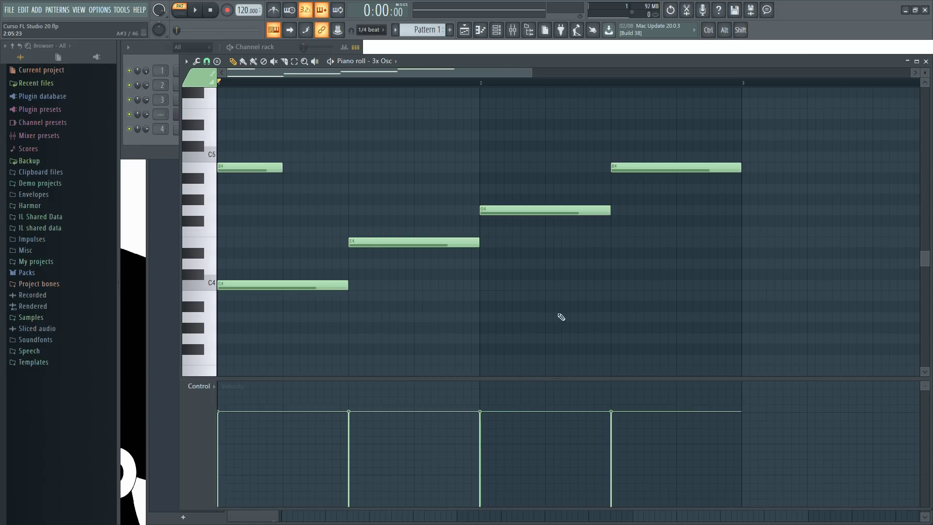
# Draw five extra notes across bars 1 and 2: A3, B4, D#5, D#4 and G4.
pyautogui.click(447, 312)
pyautogui.click(396, 167)
pyautogui.click(576, 124)
pyautogui.click(527, 253)
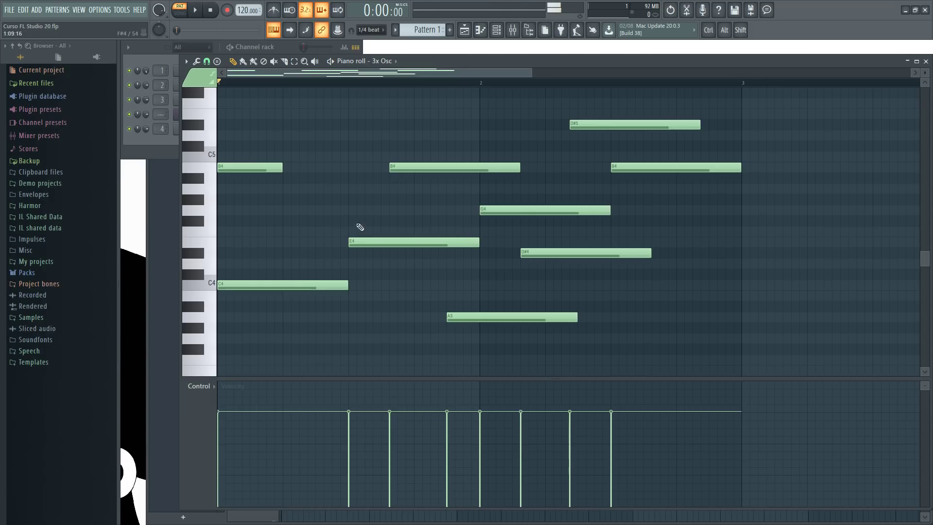
pyautogui.click(306, 210)
# Select the E4 note and the two longer B4 notes together and shift them slightly earlier at their original pitches.
pyautogui.hotkey('ctrl', 'shift')
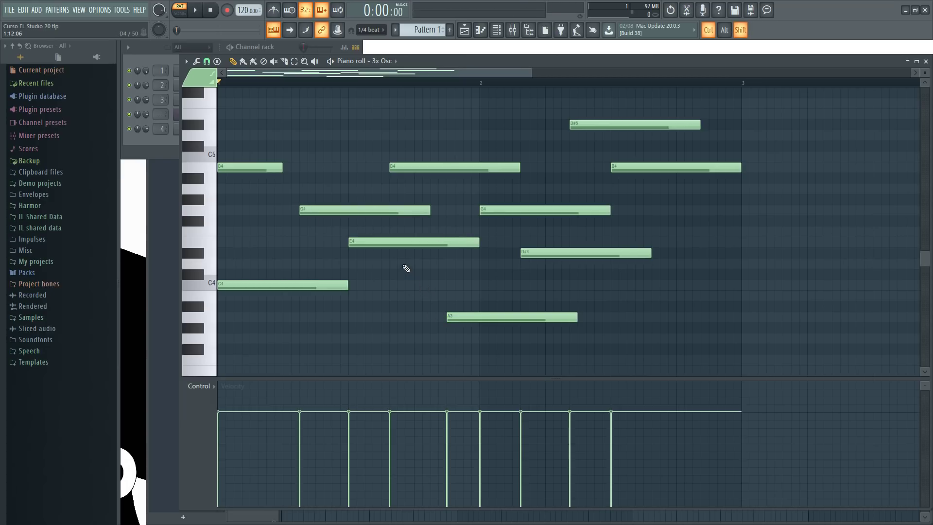
pyautogui.keyDown('ctrl'); pyautogui.keyDown('shift'); pyautogui.click(423, 242); pyautogui.keyUp('shift'); pyautogui.keyUp('ctrl')
pyautogui.keyDown('ctrl'); pyautogui.keyDown('shift'); pyautogui.click(666, 167); pyautogui.keyUp('shift'); pyautogui.keyUp('ctrl')
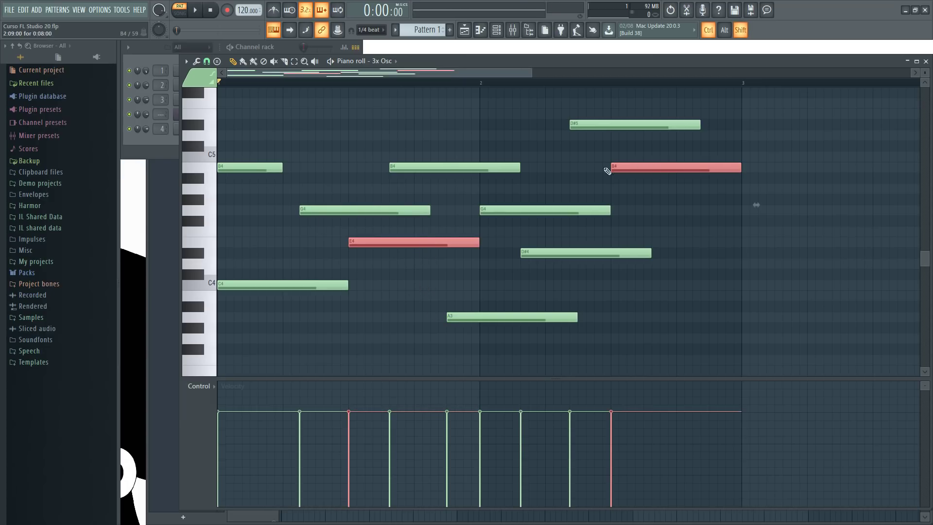
pyautogui.keyDown('ctrl'); pyautogui.keyDown('shift'); pyautogui.click(457, 168); pyautogui.keyUp('shift'); pyautogui.keyUp('ctrl')
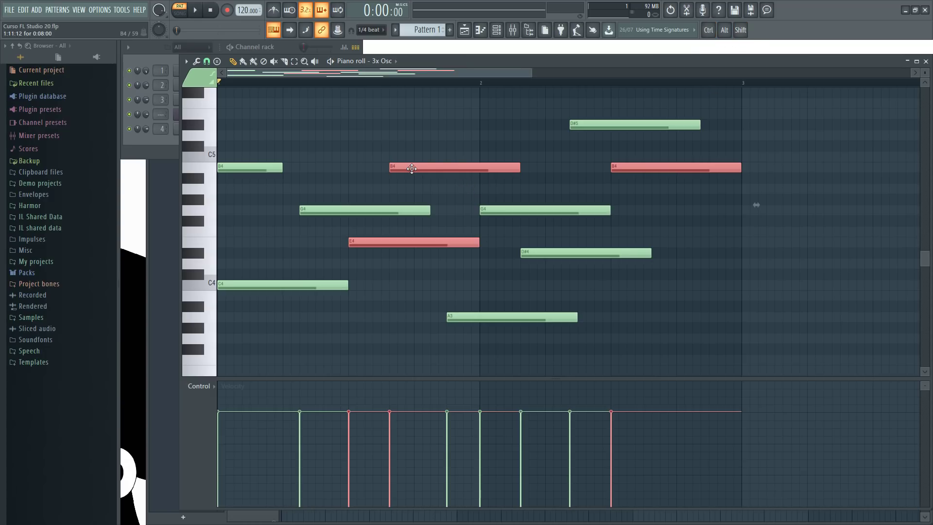
pyautogui.moveTo(407, 169); pyautogui.dragTo(381, 160)
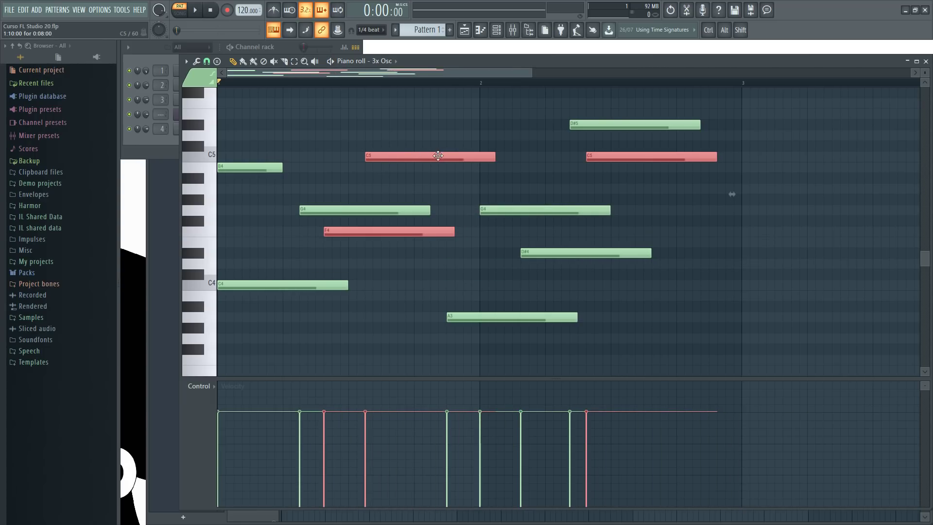
pyautogui.moveTo(437, 156); pyautogui.dragTo(452, 173)
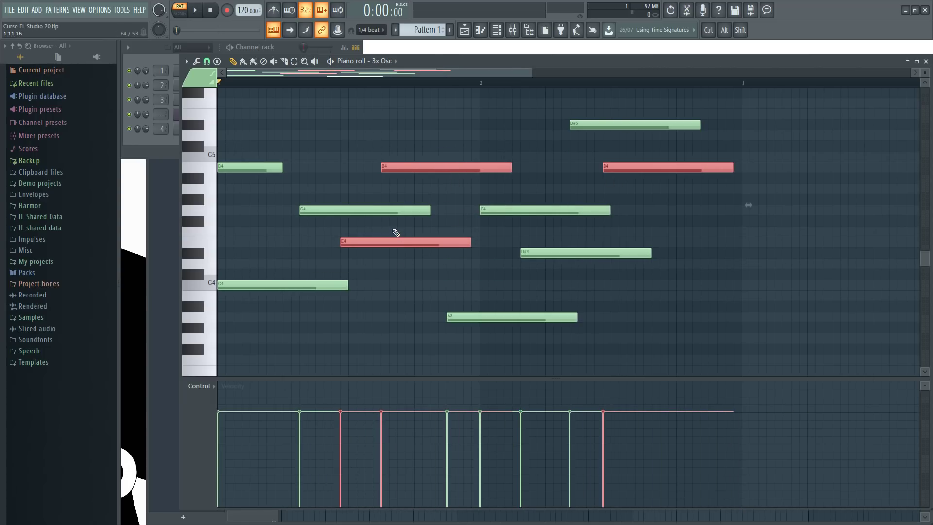
# Box-select groups of notes in the middle of the pattern, ending with E4, the middle B4 and both G4 notes.
pyautogui.click(512, 258)
pyautogui.moveTo(381, 274); pyautogui.dragTo(627, 152)
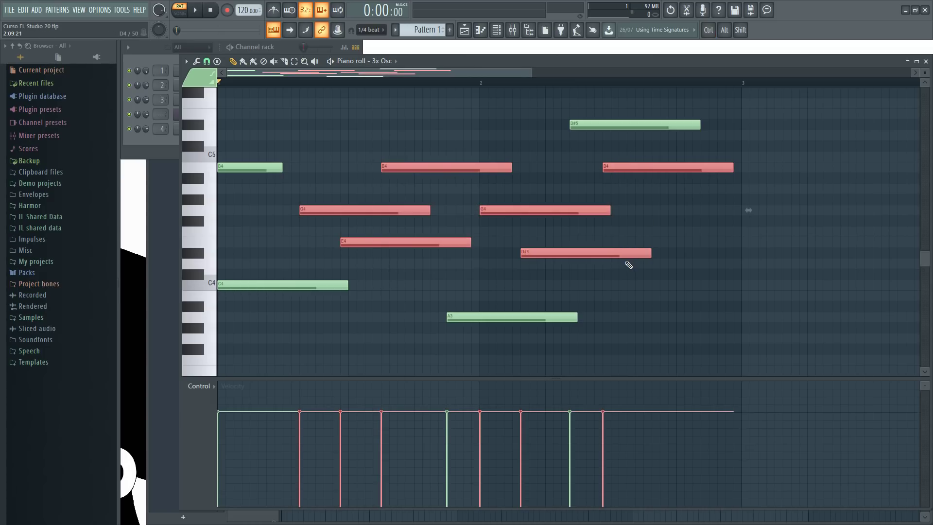
pyautogui.click(472, 274)
pyautogui.moveTo(389, 279); pyautogui.dragTo(492, 131)
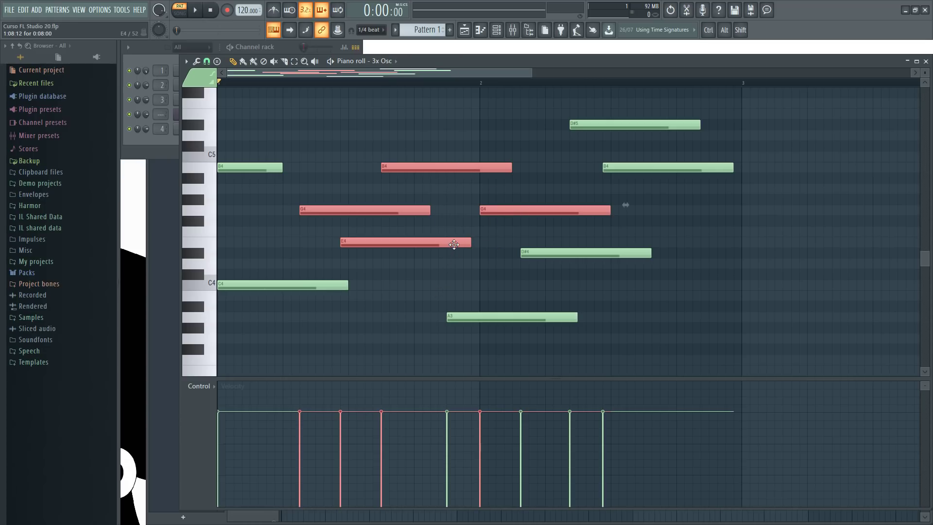
# Remove the first G4 note from the selection and toggle it and the short B4 note in and out of it.
pyautogui.keyDown('ctrl'); pyautogui.keyDown('shift'); pyautogui.click(427, 211); pyautogui.keyUp('shift'); pyautogui.keyUp('ctrl')
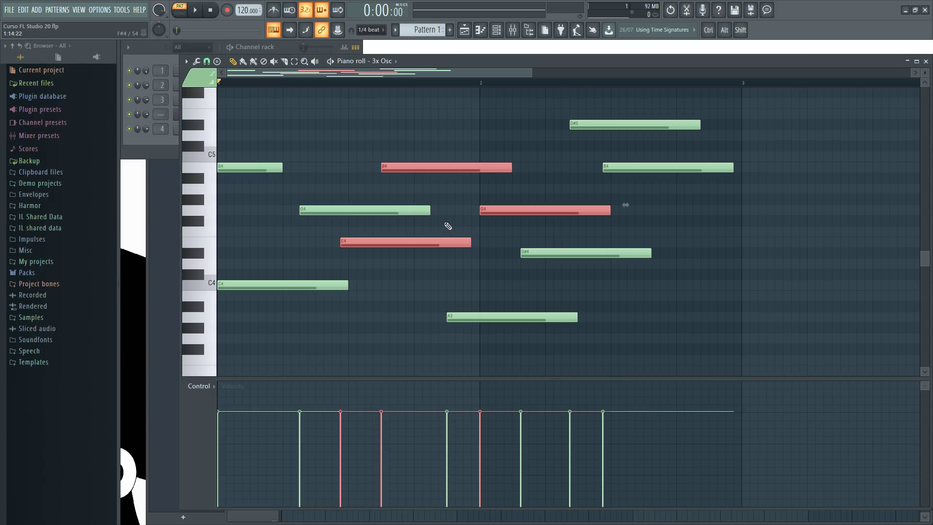
pyautogui.keyDown('ctrl'); pyautogui.keyDown('shift'); pyautogui.click(407, 214); pyautogui.keyUp('shift'); pyautogui.keyUp('ctrl')
pyautogui.keyDown('ctrl'); pyautogui.keyDown('shift'); pyautogui.click(407, 214); pyautogui.keyUp('shift'); pyautogui.keyUp('ctrl')
pyautogui.keyDown('ctrl'); pyautogui.keyDown('shift'); pyautogui.click(269, 168); pyautogui.keyUp('shift'); pyautogui.keyUp('ctrl')
pyautogui.keyDown('ctrl'); pyautogui.keyDown('shift'); pyautogui.click(269, 169); pyautogui.keyUp('shift'); pyautogui.keyUp('ctrl')
pyautogui.keyDown('ctrl'); pyautogui.keyDown('shift'); pyautogui.click(343, 209); pyautogui.keyUp('shift'); pyautogui.keyUp('ctrl')
pyautogui.keyDown('ctrl'); pyautogui.keyDown('shift'); pyautogui.click(386, 209); pyautogui.keyUp('shift'); pyautogui.keyUp('ctrl')
# Transpose the selected notes down an octave and back, and down and up twice in semitone steps.
pyautogui.moveTo(468, 167)
pyautogui.mouseDown()
pyautogui.moveTo(469, 142)
pyautogui.moveTo(472, 194)
pyautogui.moveTo(468, 166)
pyautogui.mouseUp()
pyautogui.hotkey('ctrl', 'Down')
pyautogui.hotkey('ctrl', 'Up')
pyautogui.hotkey('shift', 'Down')
pyautogui.hotkey('shift', 'Down')
pyautogui.hotkey('shift', 'Up')
pyautogui.hotkey('shift', 'Up')
pyautogui.hotkey('shift', 'Down')
pyautogui.hotkey('shift', 'Down')
pyautogui.hotkey('shift', 'Up')
pyautogui.hotkey('shift', 'Up')
# Delete every note in the pattern except the C4 note at the start of bar 1.
pyautogui.rightClick(511, 161)
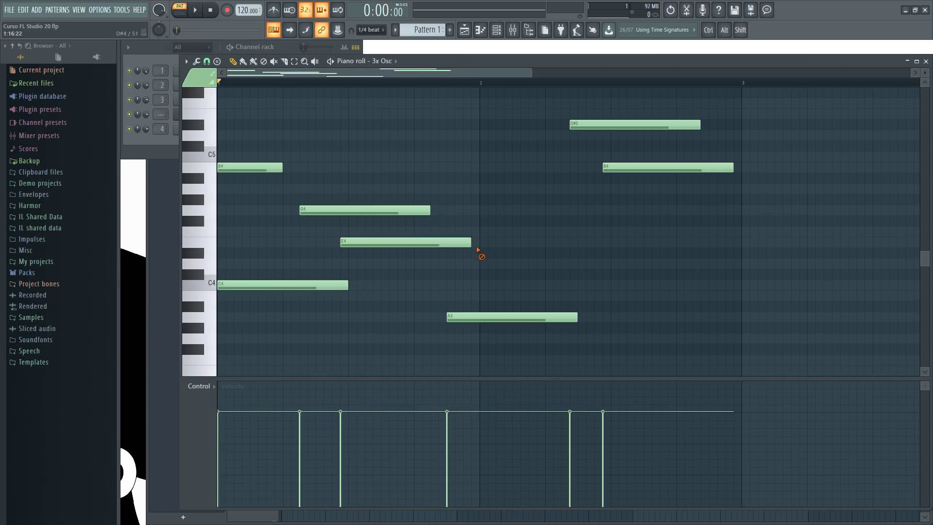
pyautogui.rightClick(631, 125)
pyautogui.rightClick(539, 317)
pyautogui.rightClick(336, 210)
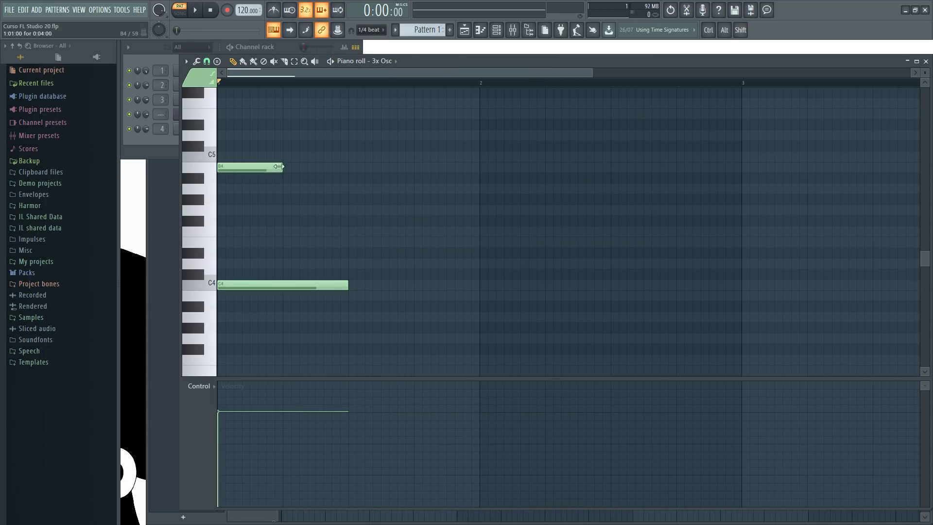
pyautogui.rightClick(259, 169)
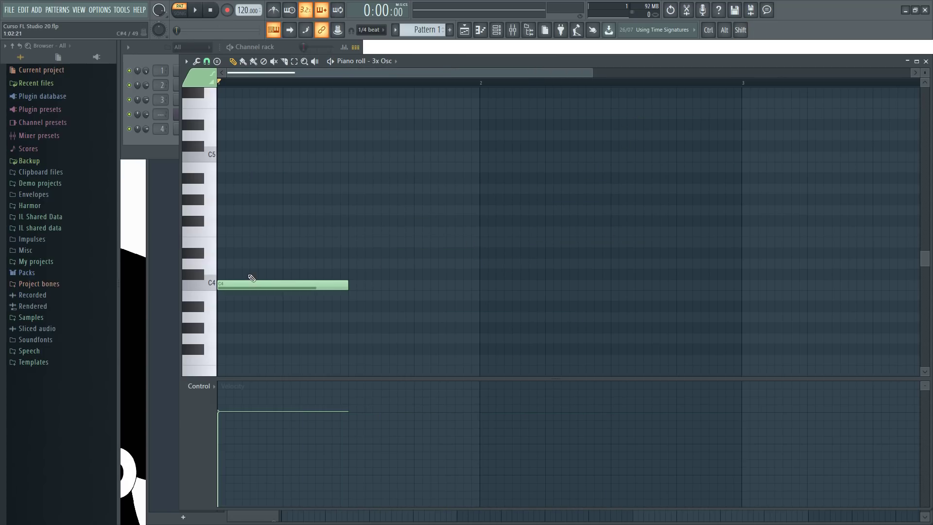
# Add a D4 and an E4 note after the C4 note and move both later, leaving gaps between the three notes.
pyautogui.click(348, 263)
pyautogui.click(482, 242)
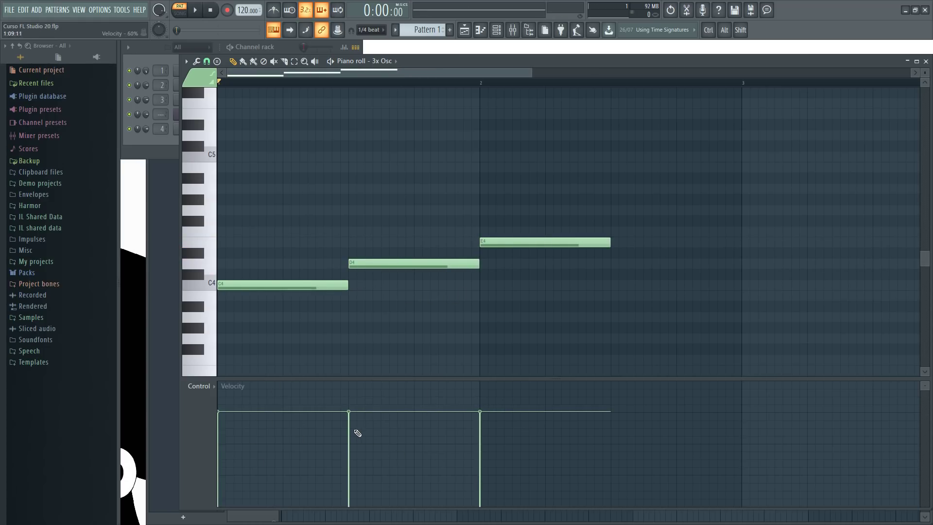
pyautogui.moveTo(382, 265); pyautogui.dragTo(414, 265)
pyautogui.moveTo(499, 239); pyautogui.dragTo(564, 239)
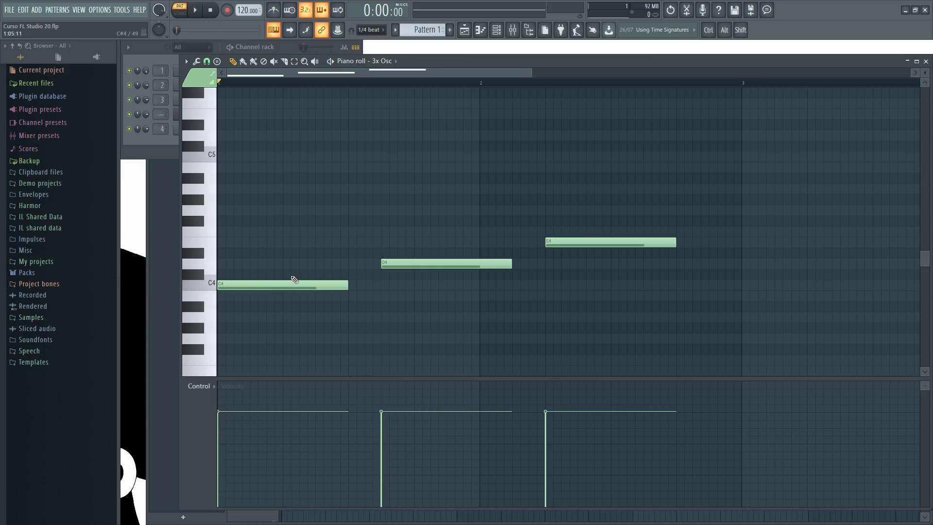
# Review the note properties available for the control lane and try several higher velocity levels on the C4 note.
pyautogui.click(202, 389)
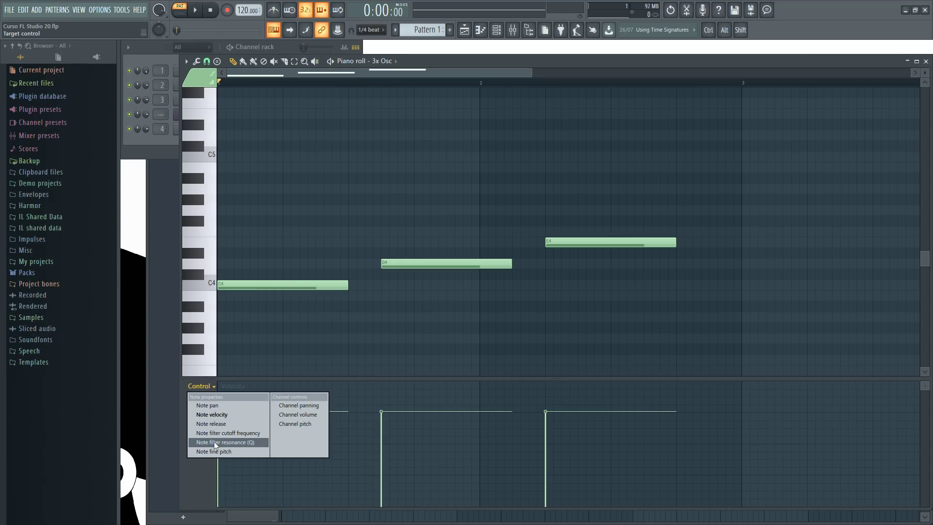
pyautogui.rightClick(194, 474)
pyautogui.click(232, 389)
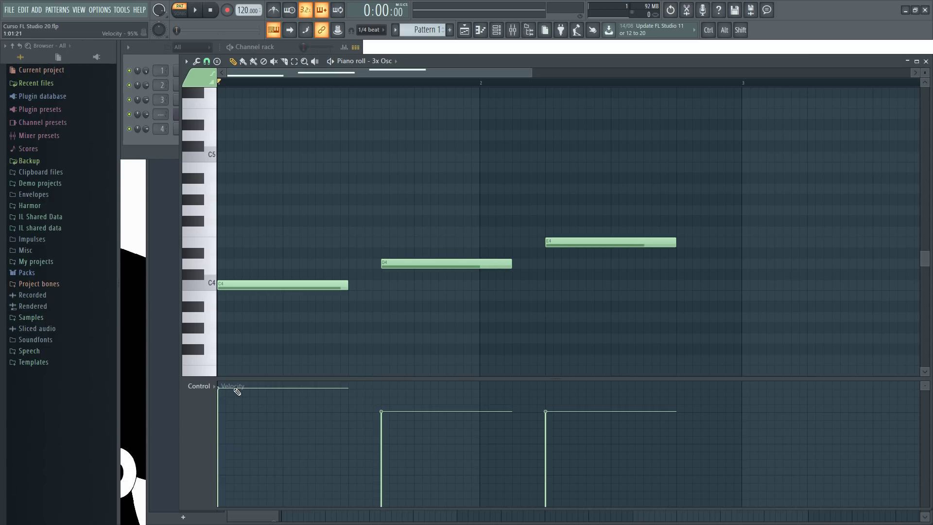
pyautogui.moveTo(233, 401); pyautogui.dragTo(225, 403)
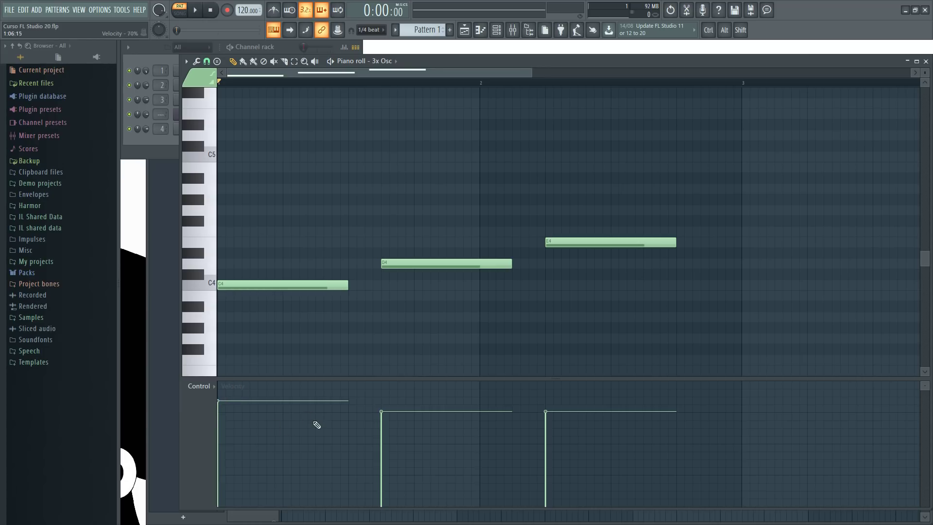
pyautogui.moveTo(232, 415); pyautogui.dragTo(225, 410)
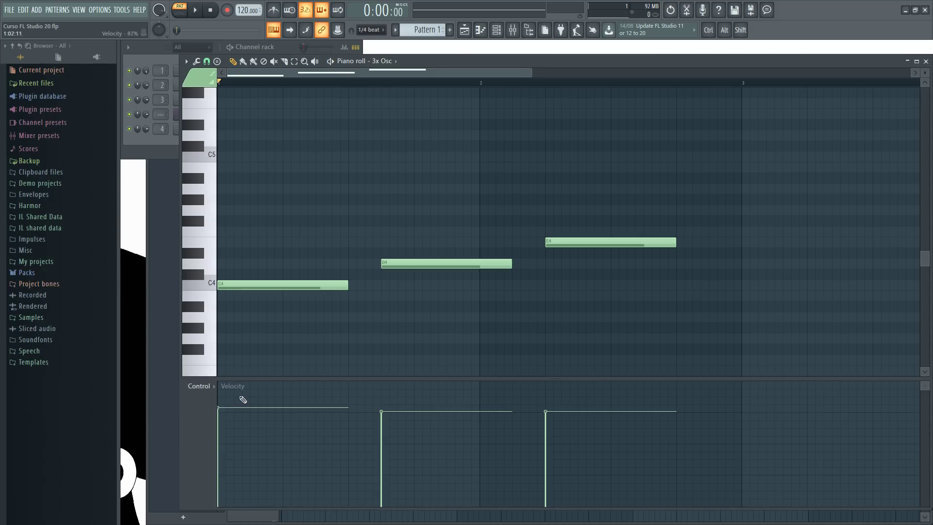
# Choose note velocity for the control lane, lower the C4 note's velocity well below the others, and bring the Channel rack forward.
pyautogui.click(224, 391)
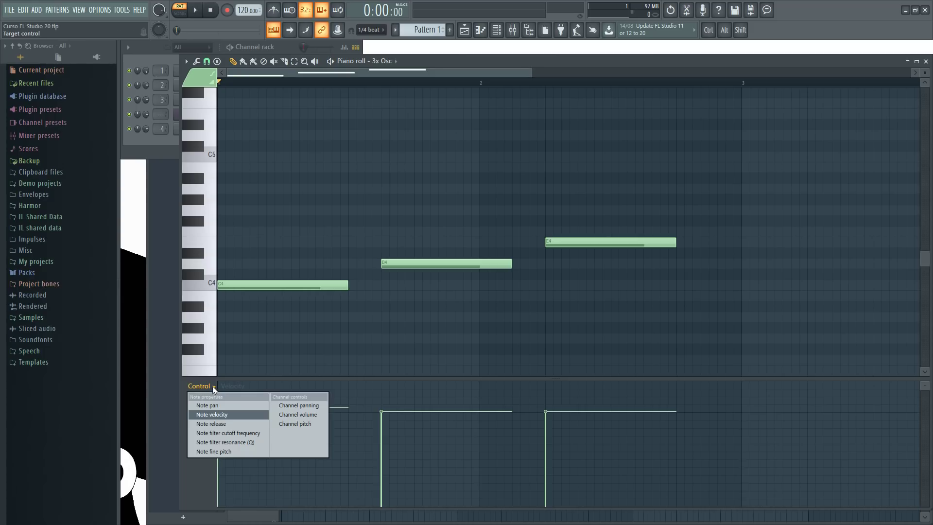
pyautogui.click(224, 414)
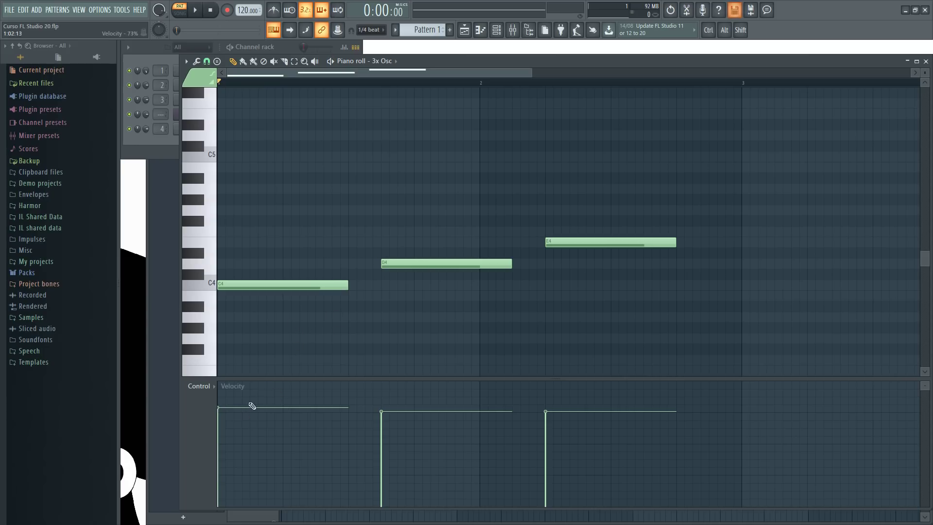
pyautogui.moveTo(233, 417); pyautogui.dragTo(232, 477)
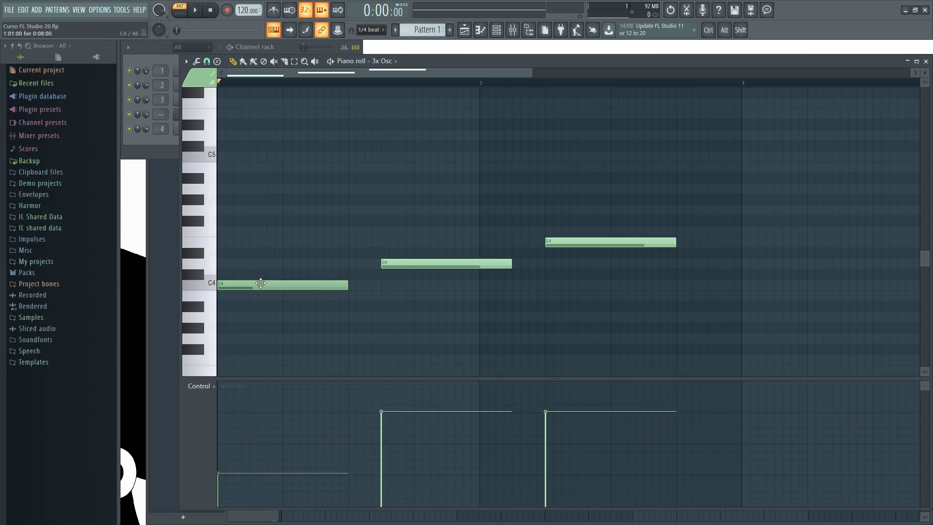
pyautogui.click(286, 48)
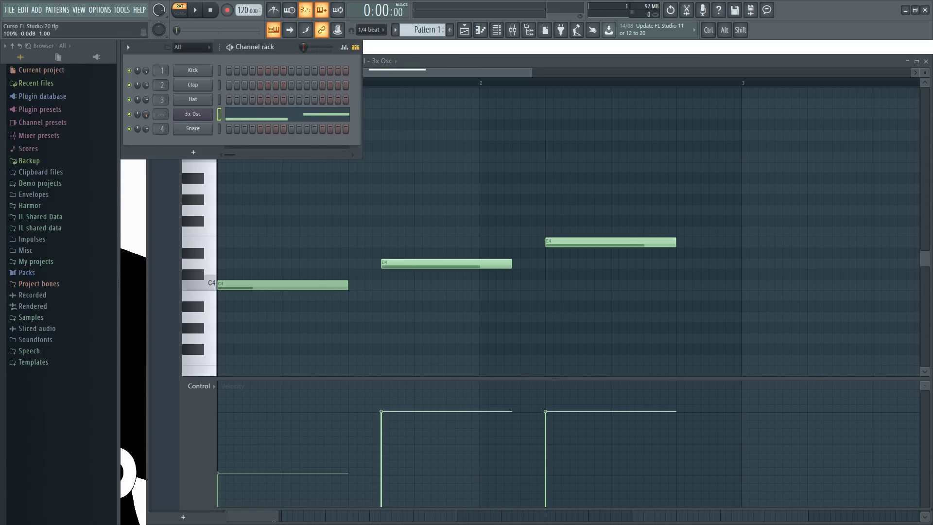
# Select the C4 note, reduce its velocity to zero, and play the pattern briefly to check it.
pyautogui.click(284, 238)
pyautogui.moveTo(268, 264); pyautogui.dragTo(277, 309)
pyautogui.click(228, 497)
pyautogui.moveTo(227, 497); pyautogui.dragTo(224, 513)
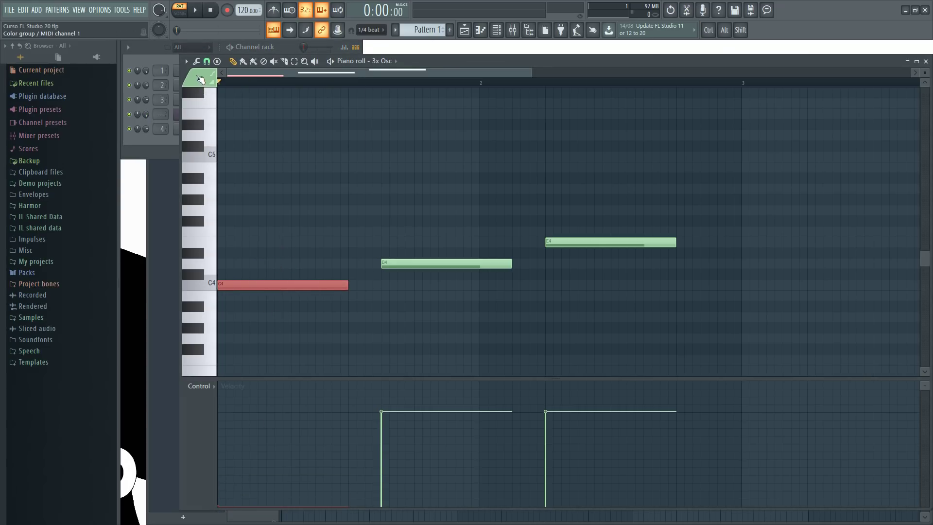
pyautogui.click(203, 12)
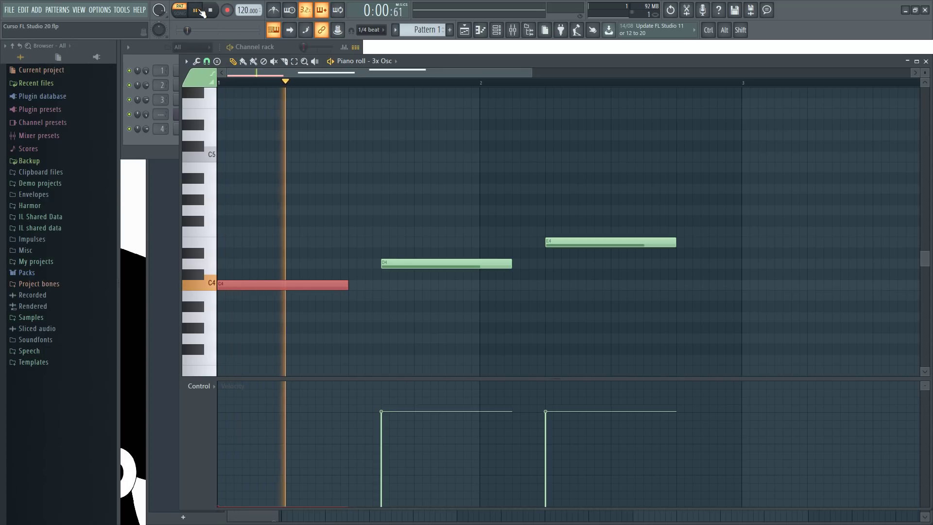
pyautogui.click(213, 12)
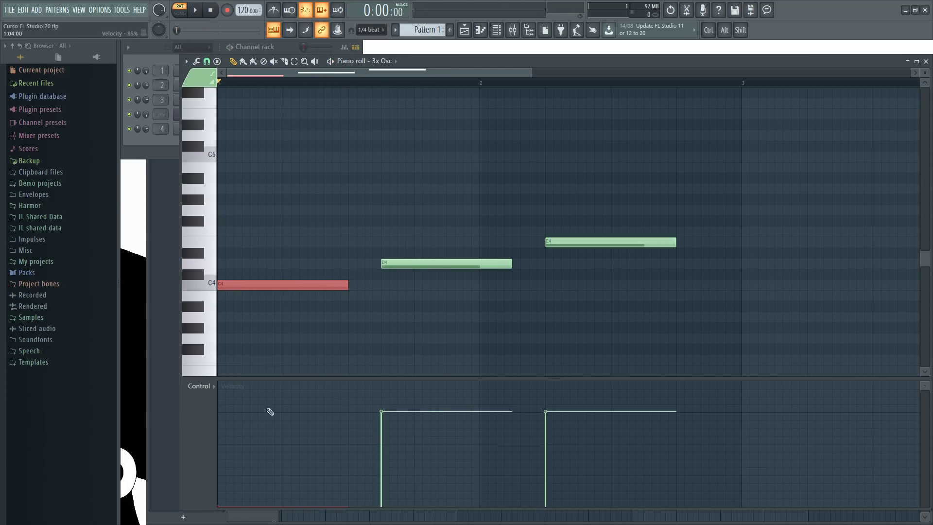
# Raise the C4 note's velocity to about 75% and bring the Channel rack to the front.
pyautogui.moveTo(235, 417); pyautogui.dragTo(230, 416)
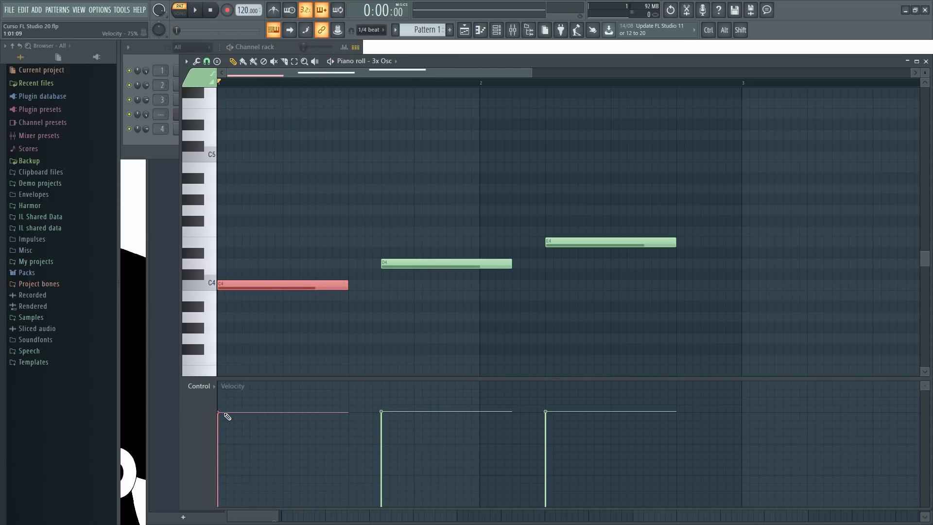
pyautogui.click(284, 48)
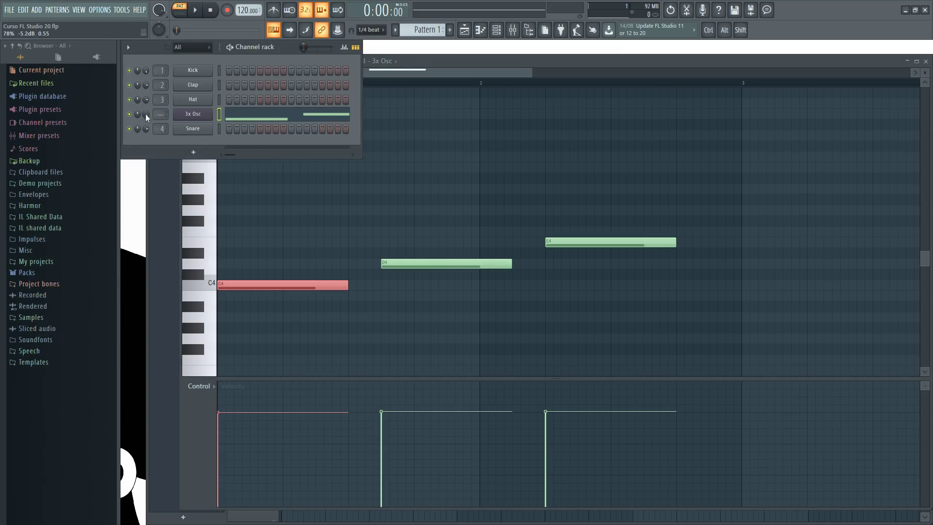
# Deselect the C4 note, move the D4 note slightly to the right, and lower the C4 note's velocity slightly below the others.
pyautogui.rightClick(491, 226)
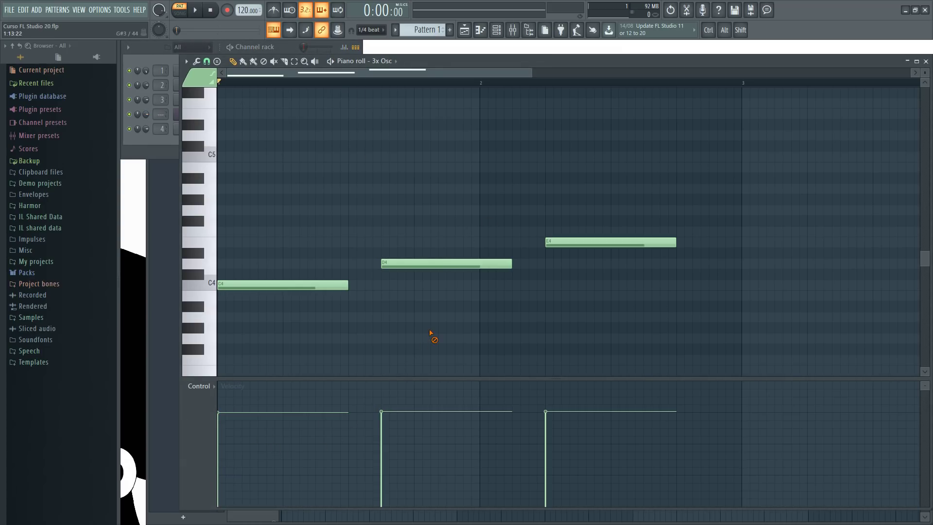
pyautogui.moveTo(447, 264)
pyautogui.mouseDown()
pyautogui.moveTo(496, 258)
pyautogui.moveTo(455, 262)
pyautogui.mouseUp()
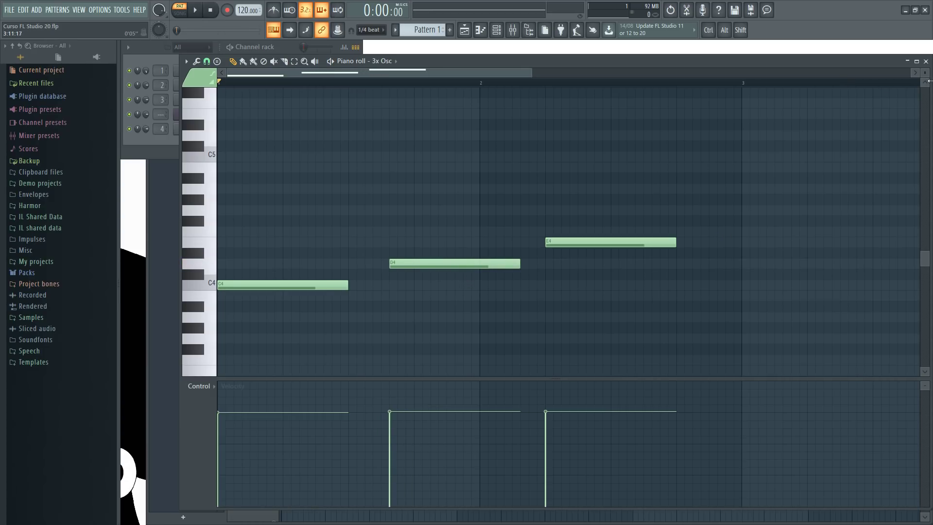
pyautogui.moveTo(924, 73)
pyautogui.mouseDown()
pyautogui.moveTo(924, 91)
pyautogui.moveTo(925, 60)
pyautogui.mouseUp()
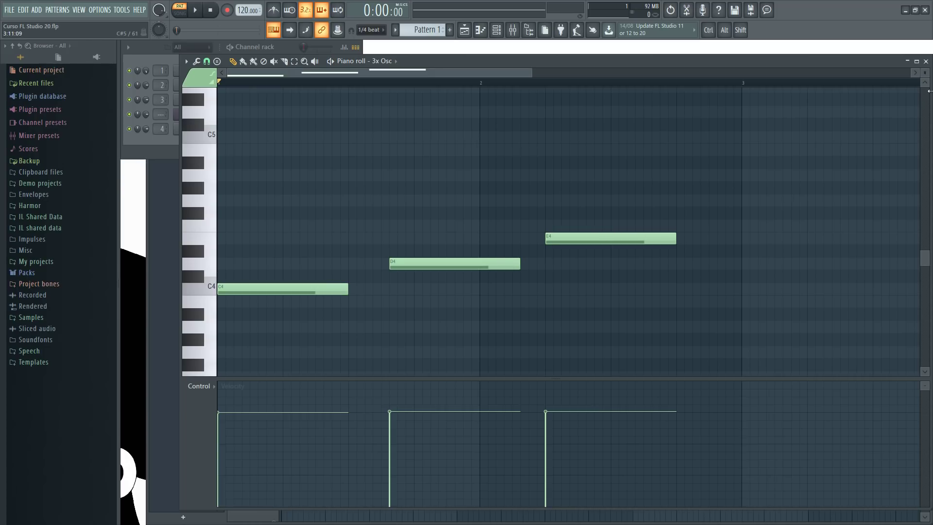
pyautogui.moveTo(926, 72)
pyautogui.mouseDown()
pyautogui.moveTo(926, 85)
pyautogui.moveTo(925, 75)
pyautogui.mouseUp()
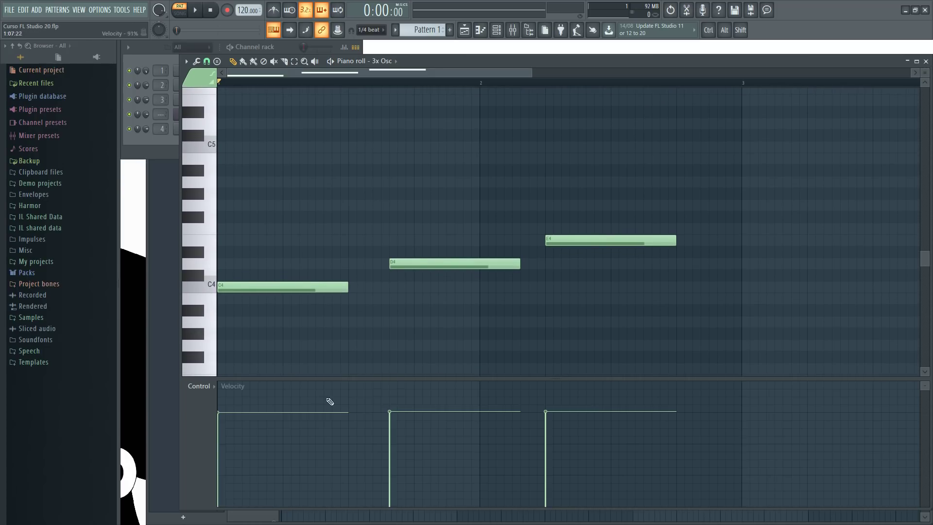
pyautogui.moveTo(240, 438)
pyautogui.mouseDown()
pyautogui.moveTo(233, 480)
pyautogui.moveTo(240, 430)
pyautogui.mouseUp()
pyautogui.moveTo(237, 481); pyautogui.dragTo(244, 430)
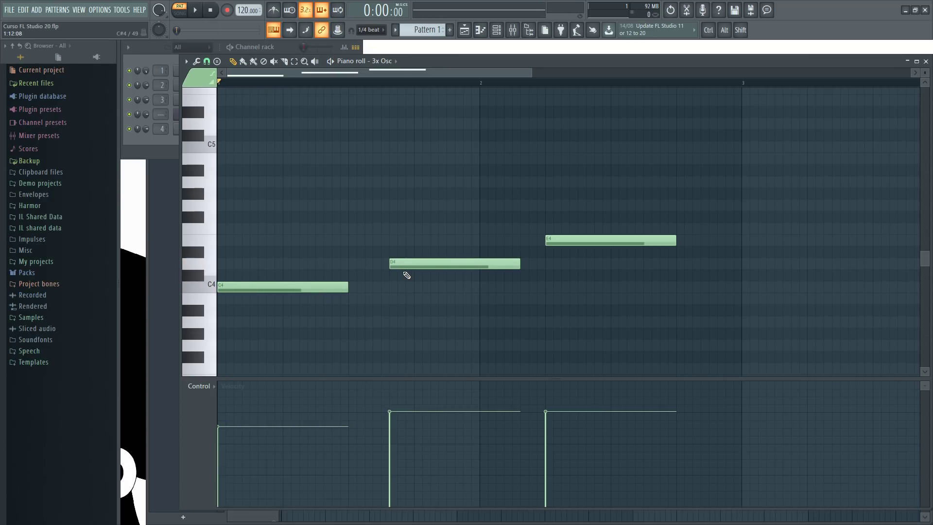
# Adjust the D4 note's velocity directly on the note, lowering it below the C4 note's level.
pyautogui.press('alt')
pyautogui.scroll(-3, 411, 297)
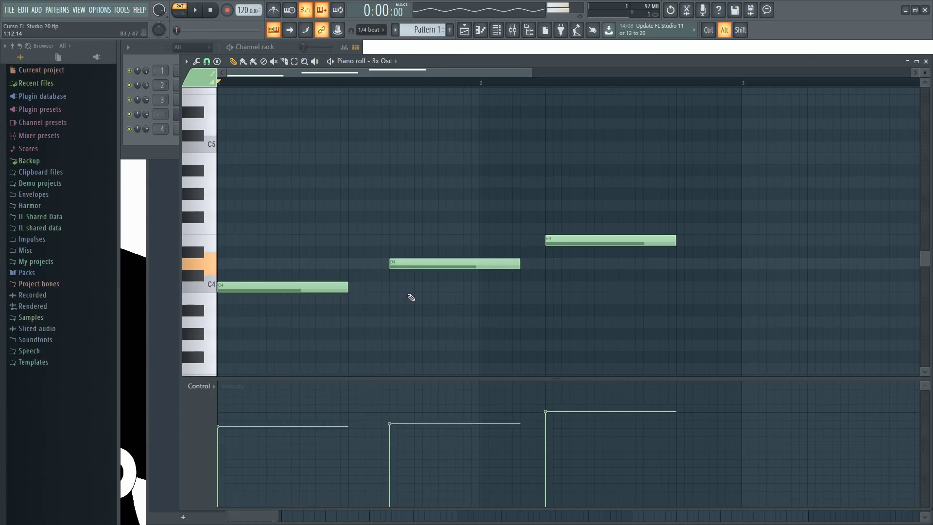
pyautogui.scroll(-3, 410, 297)
pyautogui.scroll(3, 411, 297)
pyautogui.scroll(-5, 411, 297)
pyautogui.scroll(5, 411, 298)
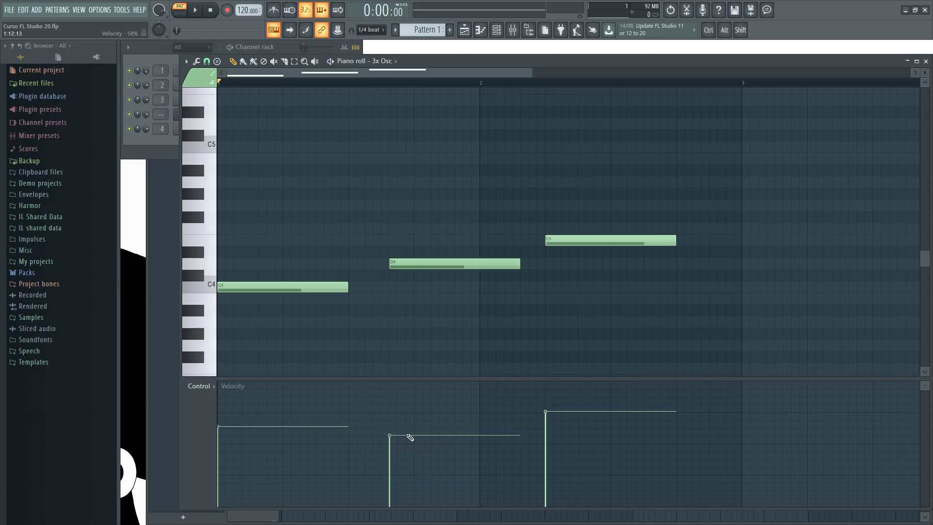
pyautogui.scroll(-6, 434, 262)
pyautogui.scroll(5, 432, 262)
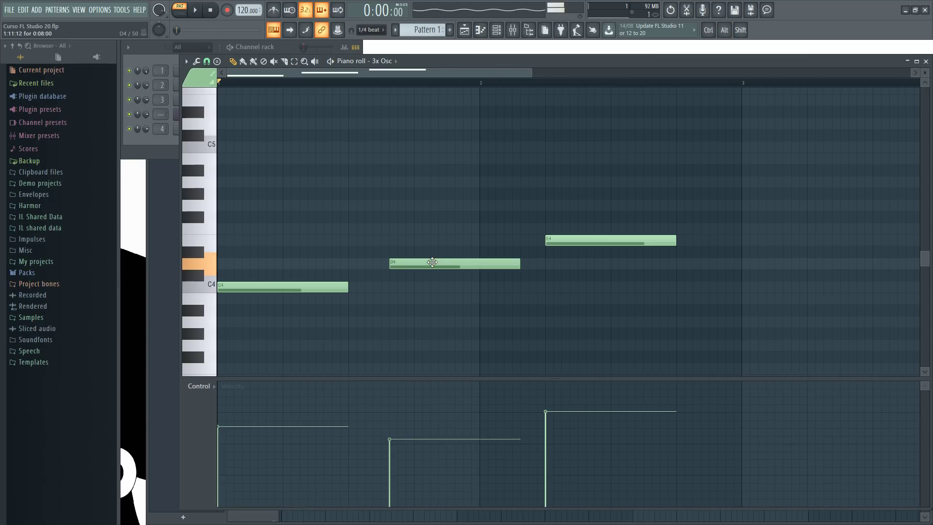
pyautogui.scroll(-3, 432, 262)
pyautogui.scroll(5, 433, 263)
# Raise the D4 note's velocity to about the same level as the E4 note.
pyautogui.moveTo(440, 72); pyautogui.dragTo(237, 124)
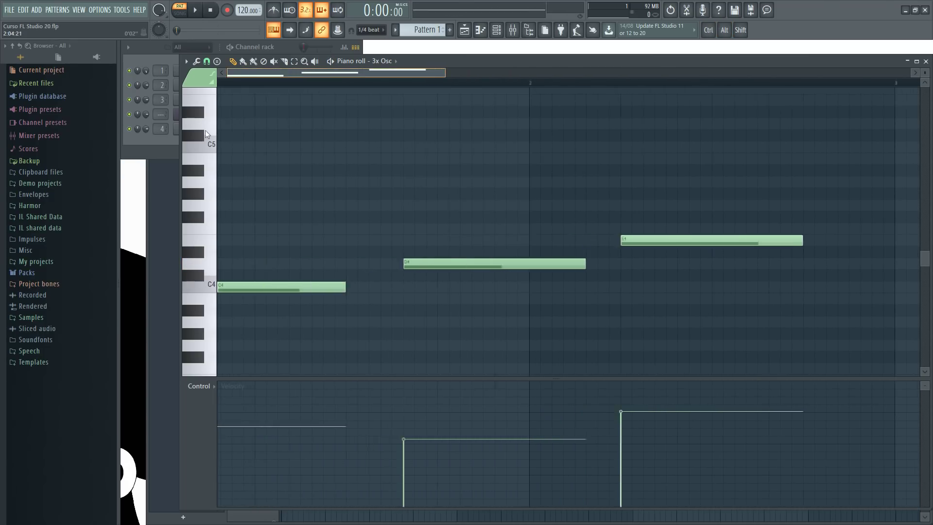
pyautogui.scroll(-2, 475, 265)
pyautogui.scroll(3, 475, 265)
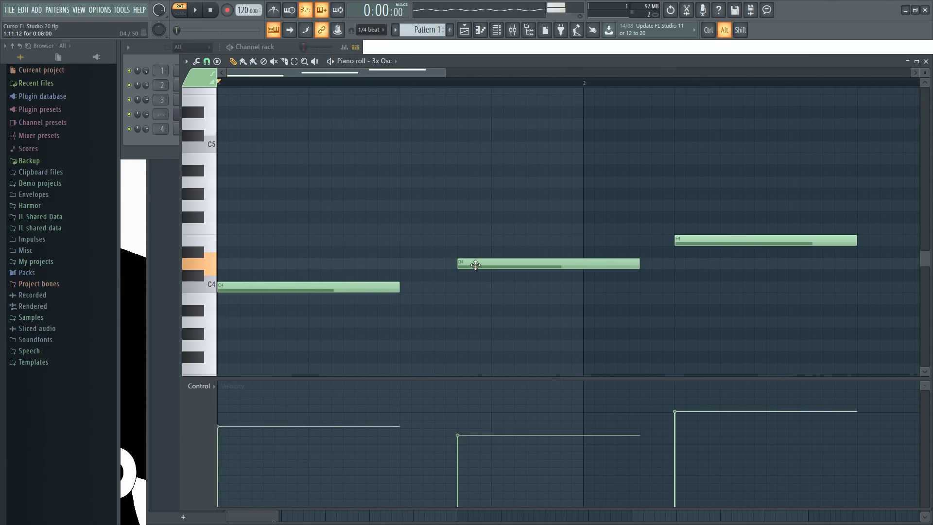
pyautogui.scroll(2, 469, 264)
pyautogui.moveTo(440, 455); pyautogui.dragTo(462, 409)
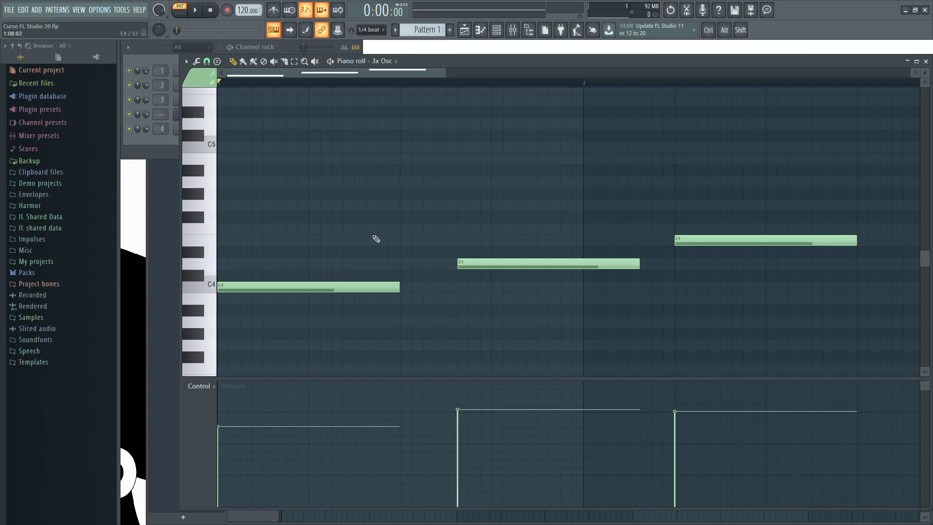
# Select the C4 and D4 notes and adjust their velocities together, trying higher and lower levels.
pyautogui.moveTo(381, 242); pyautogui.dragTo(523, 316)
pyautogui.scroll(3, 515, 291)
pyautogui.scroll(-5, 514, 292)
pyautogui.scroll(5, 513, 292)
pyautogui.scroll(-4, 510, 293)
pyautogui.scroll(3, 508, 294)
pyautogui.scroll(-3, 486, 301)
pyautogui.scroll(5, 469, 317)
pyautogui.scroll(-2, 467, 317)
pyautogui.scroll(1, 457, 312)
pyautogui.scroll(-4, 325, 231)
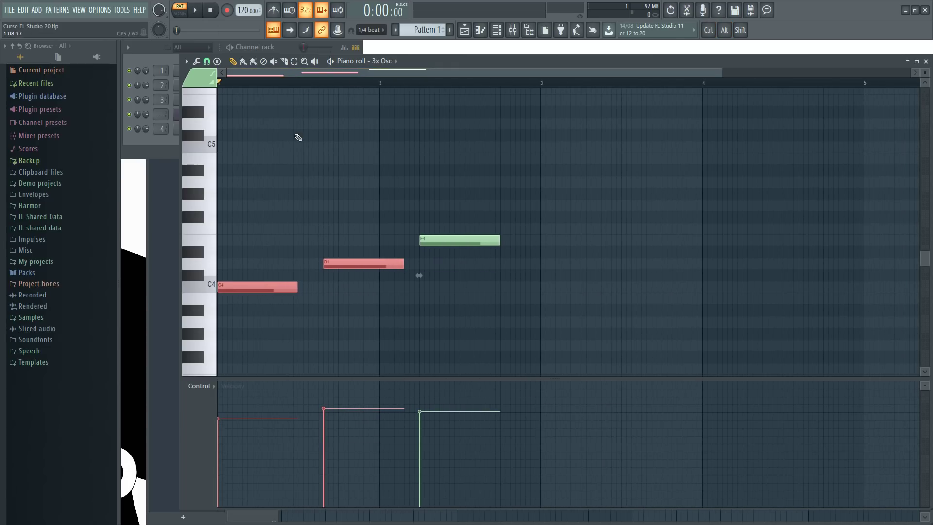
pyautogui.scroll(4, 280, 179)
pyautogui.scroll(-3, 280, 179)
pyautogui.moveTo(336, 74); pyautogui.dragTo(311, 77)
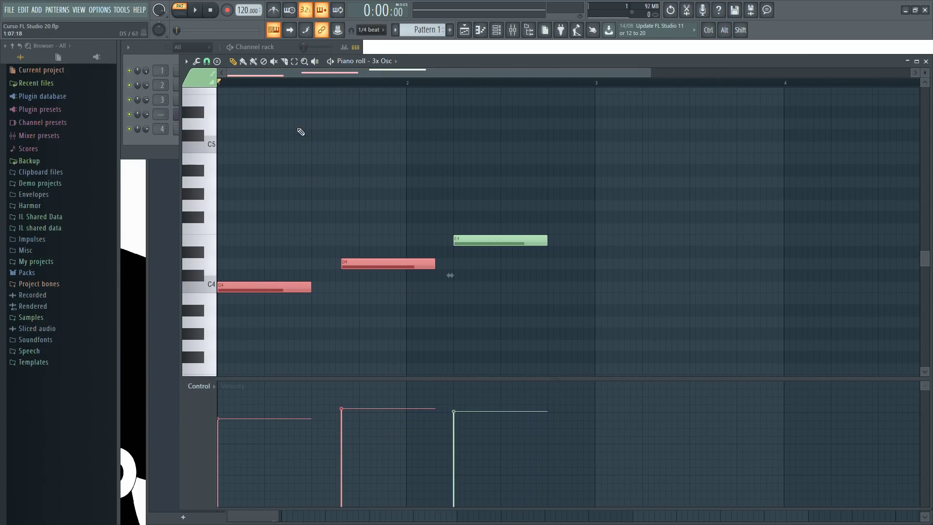
pyautogui.scroll(-2, 273, 238)
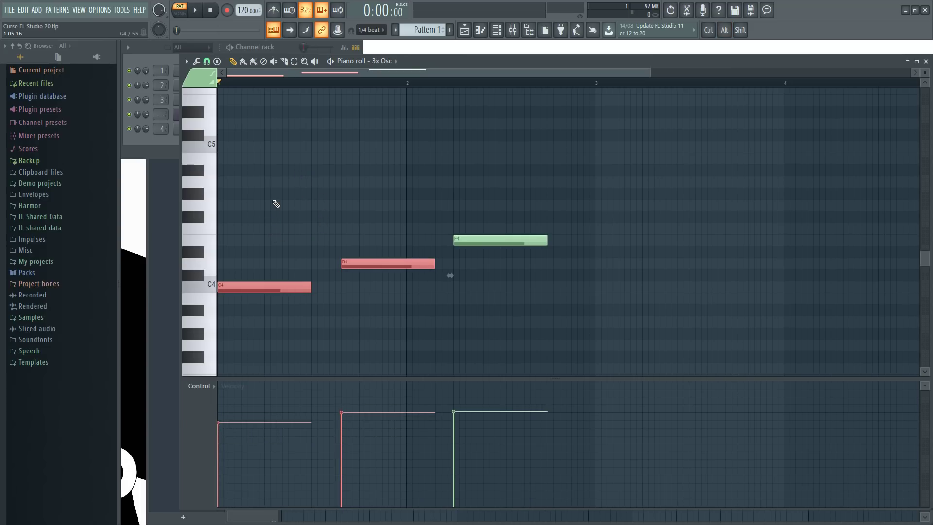
# Deselect the notes and raise the C4 note's velocity to about the level of the other two.
pyautogui.scroll(3, 274, 203)
pyautogui.moveTo(311, 75); pyautogui.dragTo(301, 76)
pyautogui.keyDown('ctrl'); pyautogui.click(421, 189); pyautogui.keyUp('ctrl')
pyautogui.moveTo(232, 420); pyautogui.dragTo(231, 413)
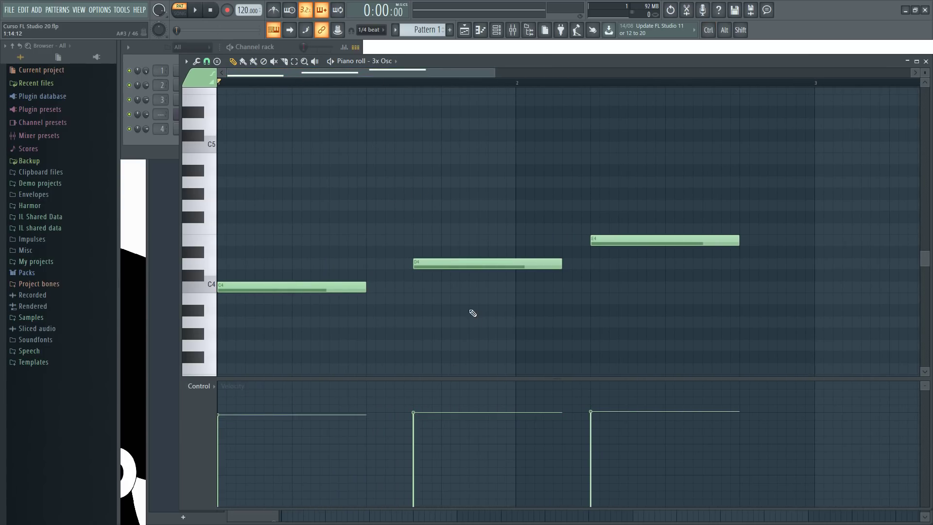
# Draw a rising velocity progression freehand across the C4, D4 and E4 notes, starting very low on C4.
pyautogui.moveTo(702, 363); pyautogui.dragTo(263, 178)
pyautogui.click(286, 236)
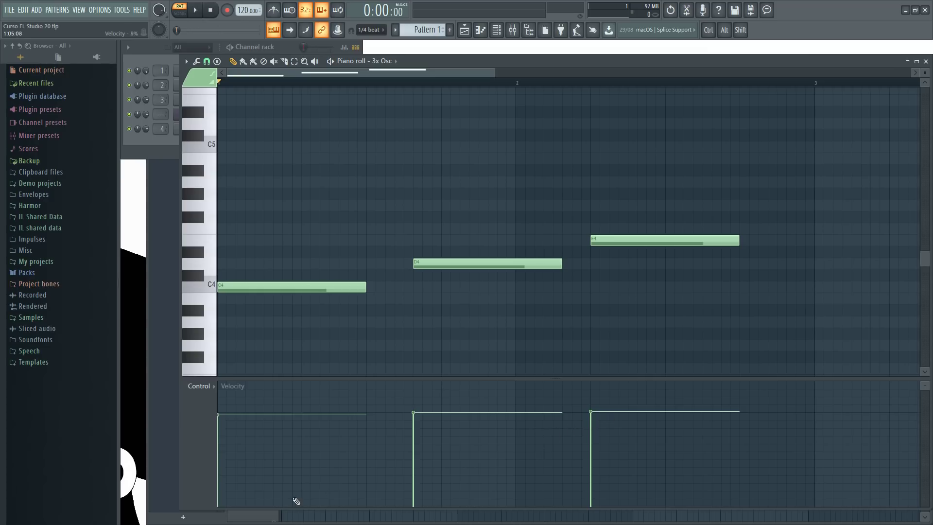
pyautogui.moveTo(223, 492)
pyautogui.mouseDown()
pyautogui.moveTo(348, 452)
pyautogui.moveTo(613, 429)
pyautogui.mouseUp()
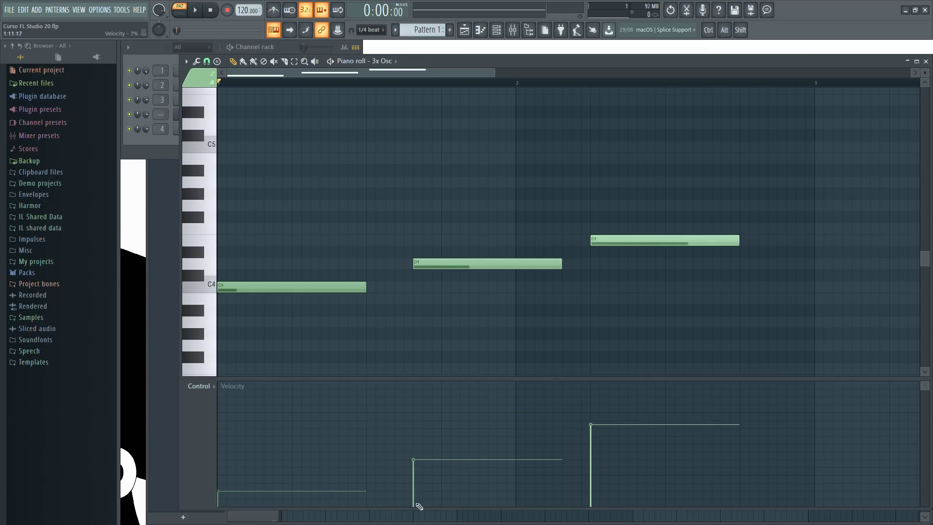
# Raise the C4 and E4 velocities, select all three notes, and redraw their velocities as a straight rising ramp.
pyautogui.click(239, 420)
pyautogui.click(569, 414)
pyautogui.moveTo(797, 330); pyautogui.dragTo(273, 226)
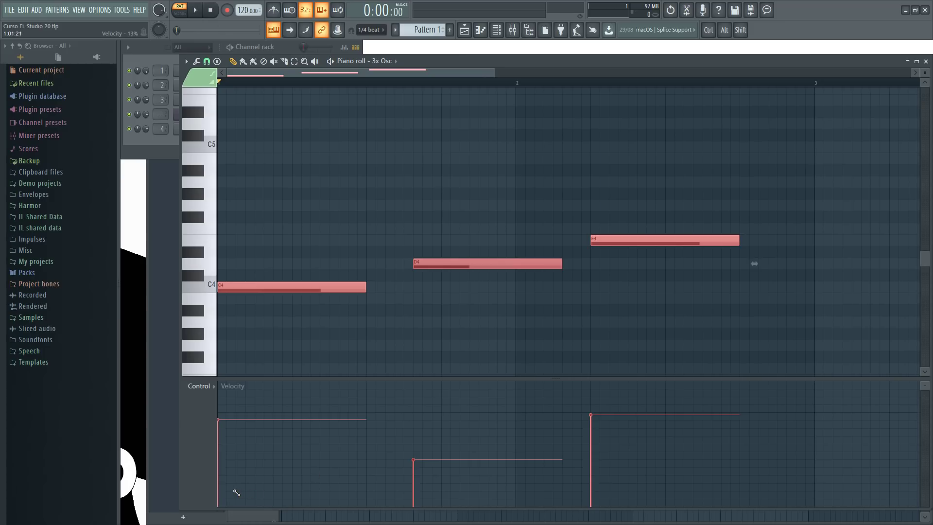
pyautogui.moveTo(236, 493); pyautogui.dragTo(220, 495)
pyautogui.moveTo(352, 480)
pyautogui.mouseDown()
pyautogui.moveTo(500, 462)
pyautogui.moveTo(594, 493)
pyautogui.moveTo(658, 424)
pyautogui.moveTo(683, 417)
pyautogui.moveTo(708, 483)
pyautogui.moveTo(709, 396)
pyautogui.moveTo(544, 408)
pyautogui.moveTo(339, 452)
pyautogui.moveTo(693, 483)
pyautogui.moveTo(692, 415)
pyautogui.moveTo(694, 475)
pyautogui.moveTo(704, 411)
pyautogui.moveTo(710, 457)
pyautogui.moveTo(723, 417)
pyautogui.mouseUp()
pyautogui.rightClick(450, 329)
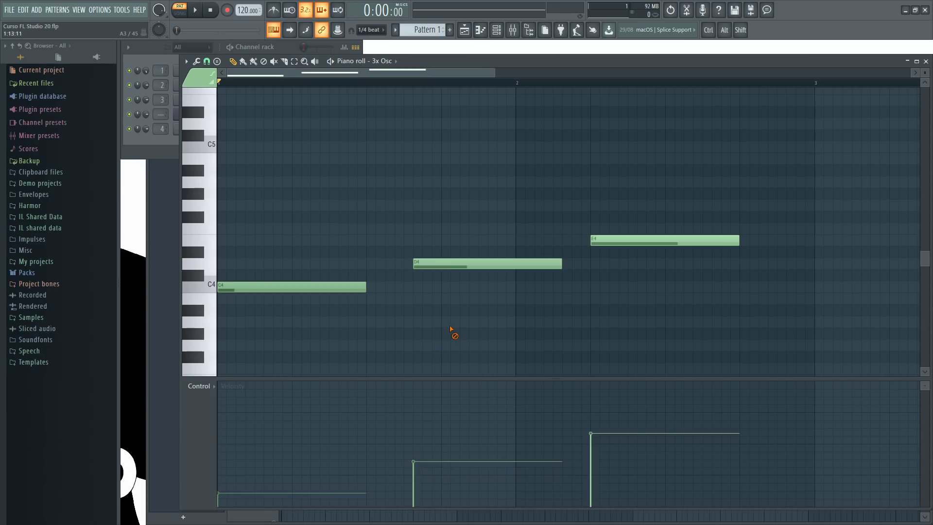
# Delete the D4 and E4 notes, and turn the C4 note into a painted run of half-beat notes up to bar 3.
pyautogui.scroll(-3, 437, 328)
pyautogui.rightClick(472, 241)
pyautogui.rightClick(433, 264)
pyautogui.moveTo(311, 286); pyautogui.dragTo(248, 303)
pyautogui.scroll(1, 259, 109)
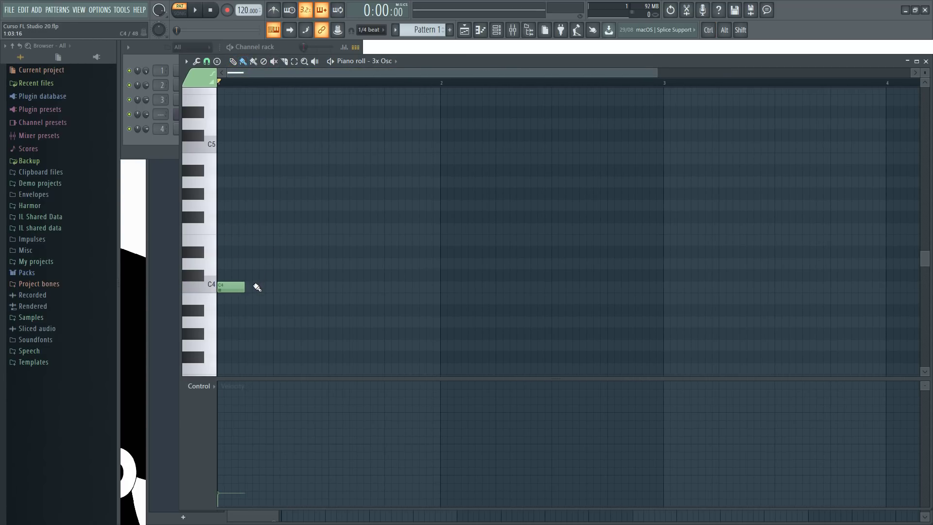
pyautogui.moveTo(250, 292)
pyautogui.mouseDown()
pyautogui.moveTo(452, 290)
pyautogui.moveTo(648, 310)
pyautogui.mouseUp()
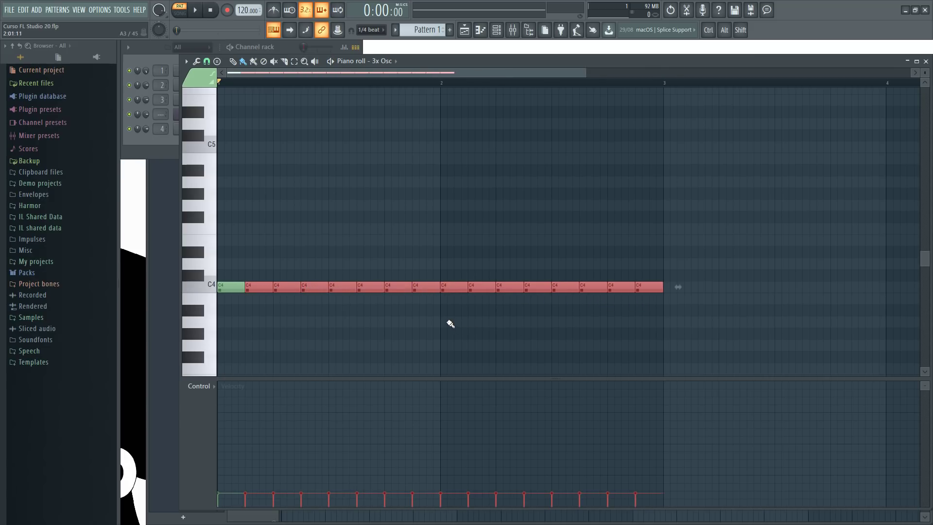
# Select the whole run of C4 notes, draw a rising velocity ramp across it, and play the pattern briefly.
pyautogui.moveTo(451, 324); pyautogui.dragTo(450, 324)
pyautogui.moveTo(720, 340); pyautogui.dragTo(217, 191)
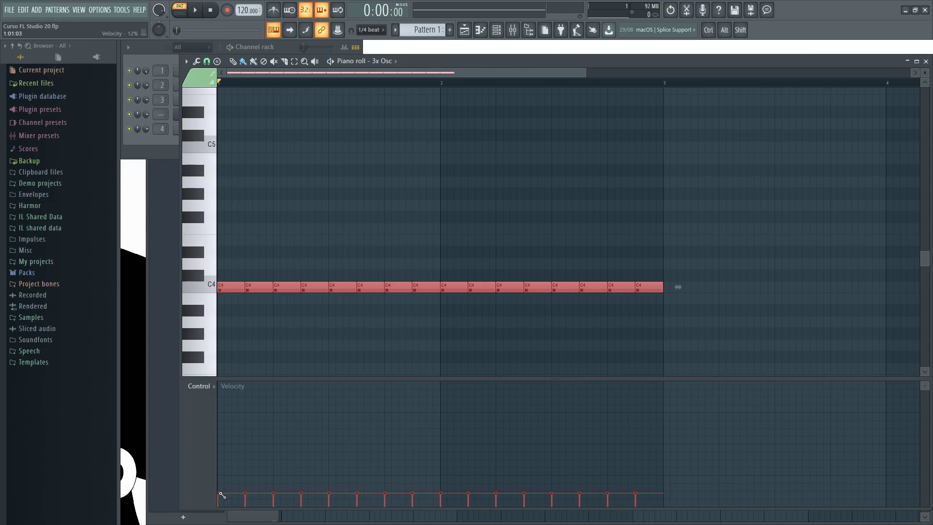
pyautogui.moveTo(221, 494)
pyautogui.mouseDown()
pyautogui.moveTo(552, 437)
pyautogui.moveTo(679, 404)
pyautogui.moveTo(663, 462)
pyautogui.moveTo(667, 396)
pyautogui.mouseUp()
pyautogui.press('space')
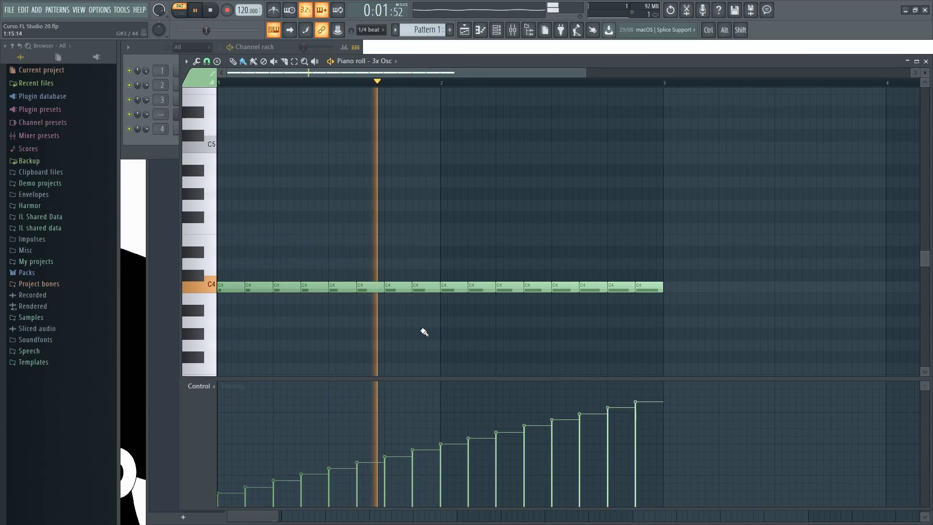
pyautogui.press('space')
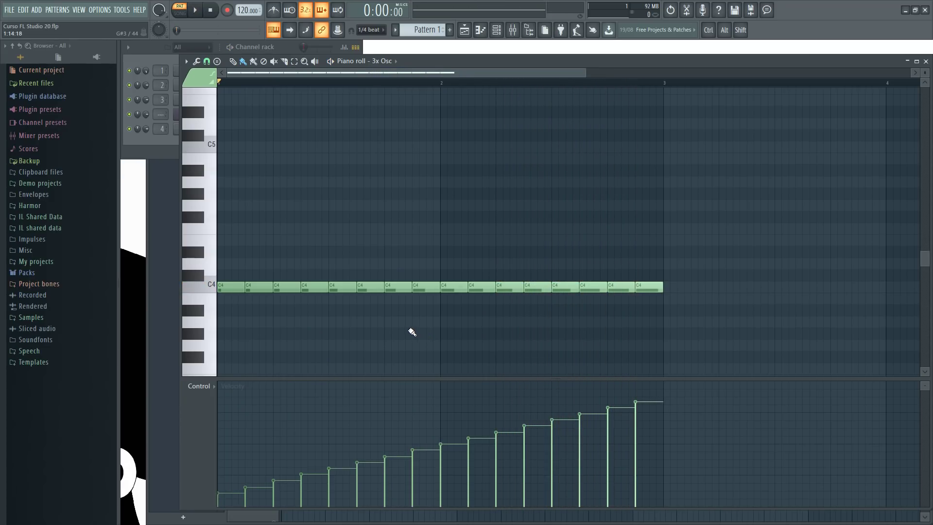
# Cut the fifth and seventh C4 notes in half with the Slice tool.
pyautogui.scroll(2, 366, 71)
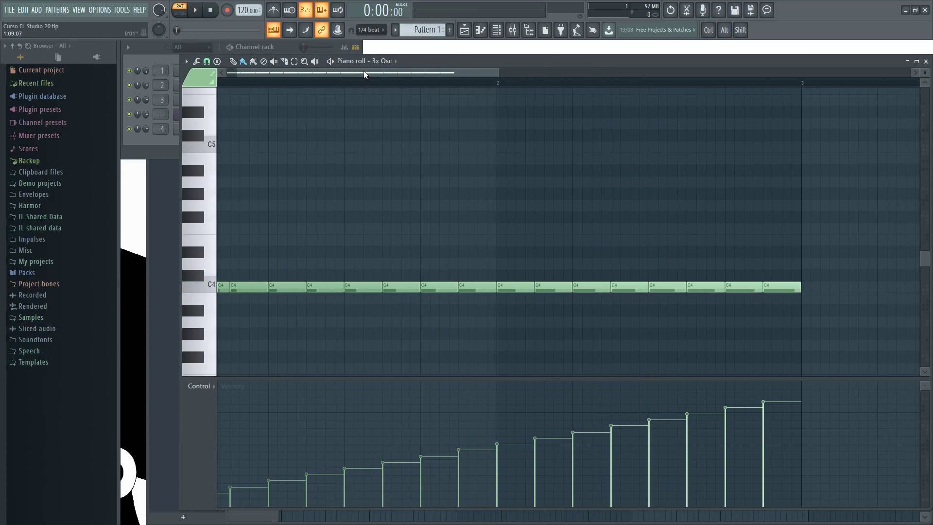
pyautogui.moveTo(364, 72); pyautogui.dragTo(297, 70)
pyautogui.click(285, 61)
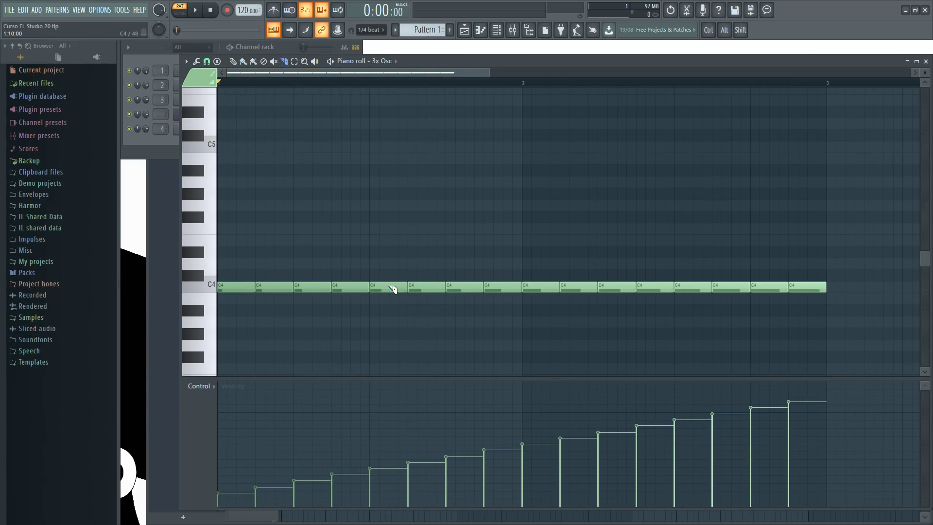
pyautogui.moveTo(392, 270); pyautogui.dragTo(388, 311)
pyautogui.moveTo(468, 290); pyautogui.dragTo(469, 293)
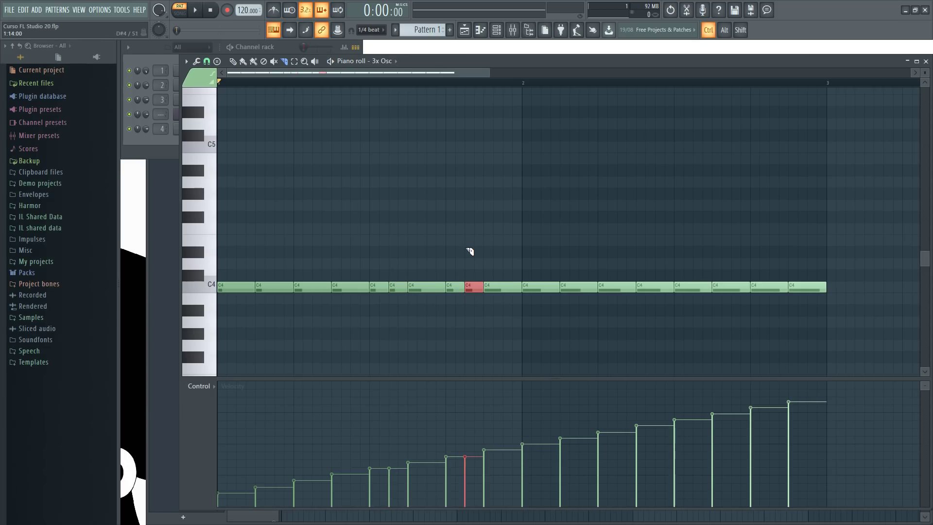
pyautogui.scroll(3, 467, 271)
pyautogui.moveTo(452, 267)
pyautogui.mouseDown()
pyautogui.moveTo(456, 296)
pyautogui.moveTo(456, 268)
pyautogui.mouseUp()
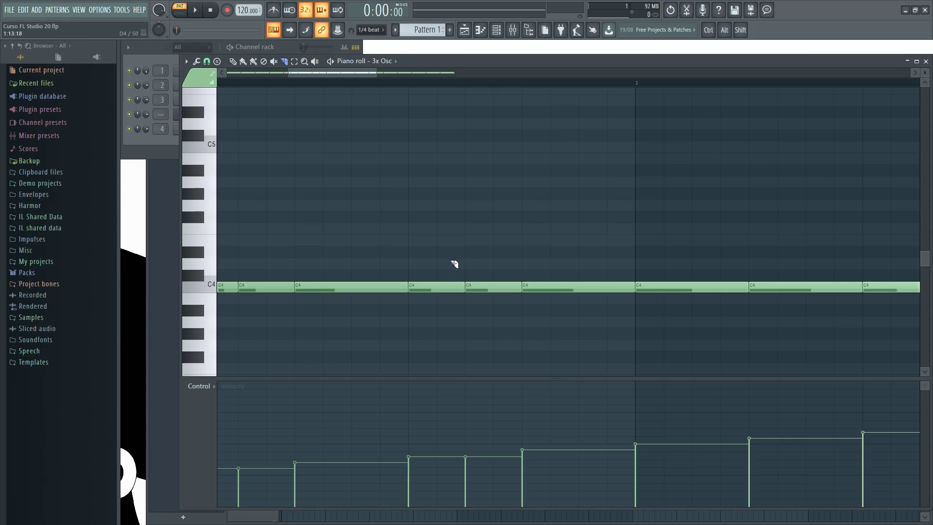
# Set the piano roll snap to 1/4 step, try a cut through the first half of the seventh note, and undo it.
pyautogui.click(207, 62)
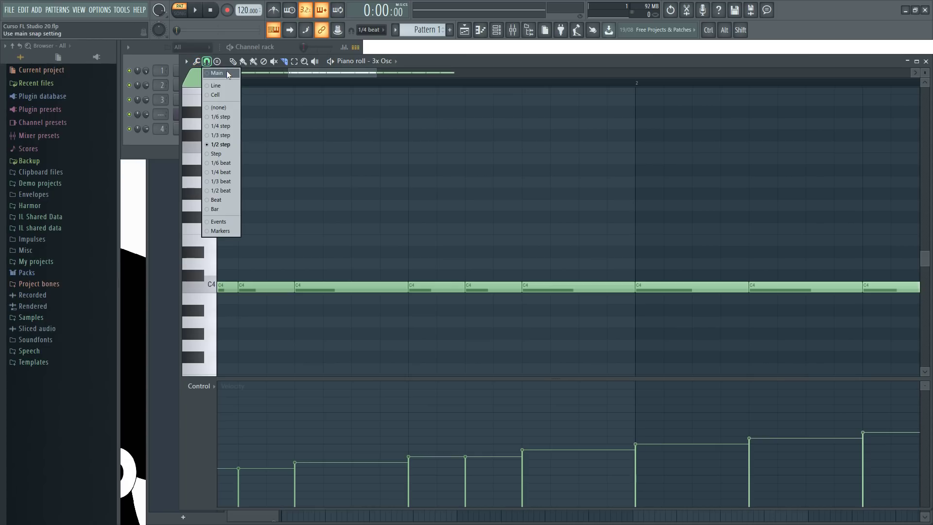
pyautogui.click(234, 126)
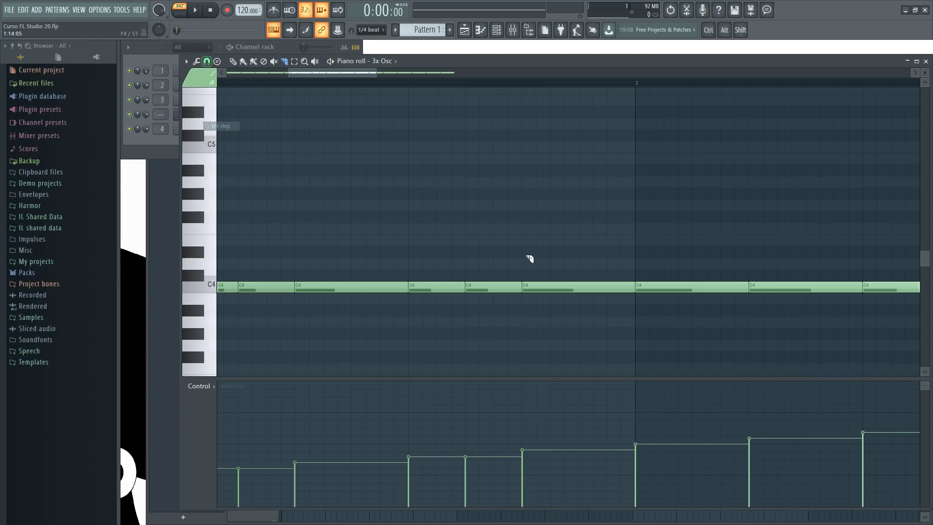
pyautogui.moveTo(453, 275); pyautogui.dragTo(442, 309)
pyautogui.hotkey('ctrl', 'z')
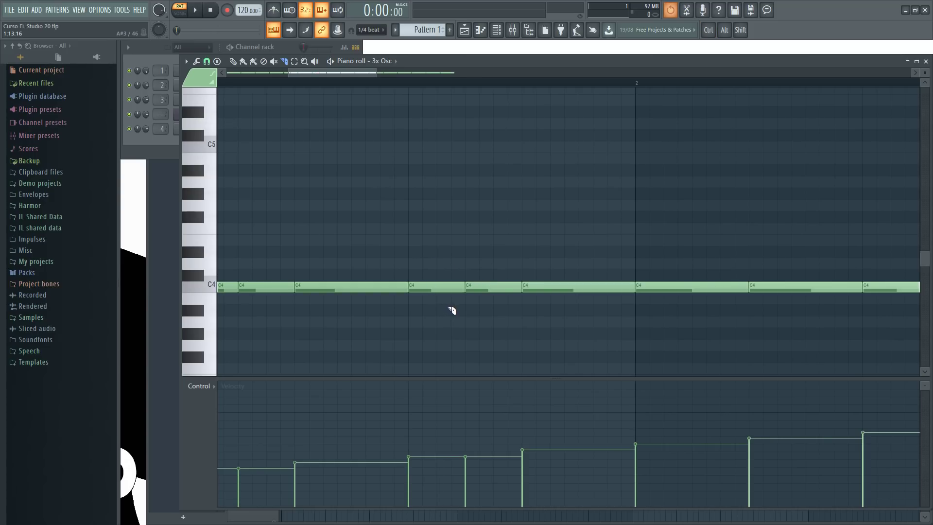
# Bypass snapping to slice the first half of the seventh C4 note and the end of the sixth at off-grid positions.
pyautogui.press('alt')
pyautogui.moveTo(447, 307); pyautogui.dragTo(448, 310)
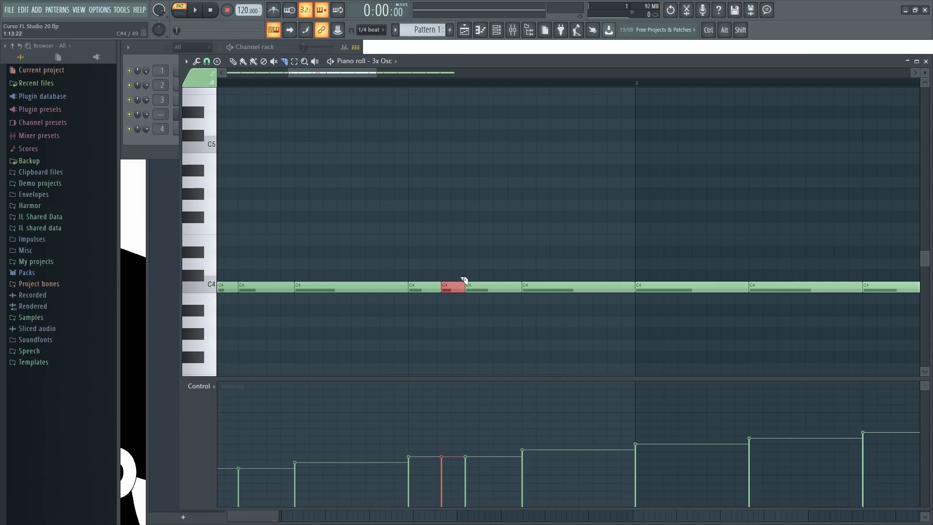
pyautogui.press('alt')
pyautogui.moveTo(400, 295); pyautogui.dragTo(402, 297)
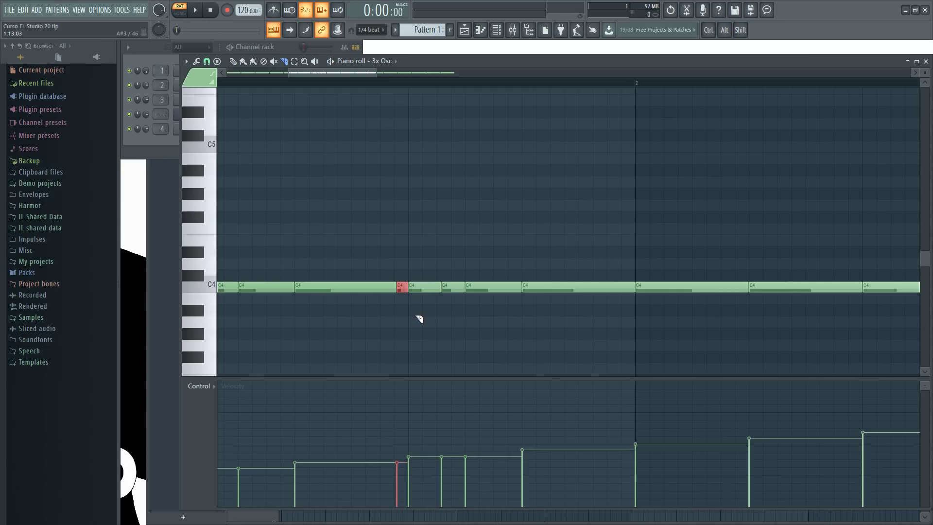
pyautogui.scroll(2, 357, 305)
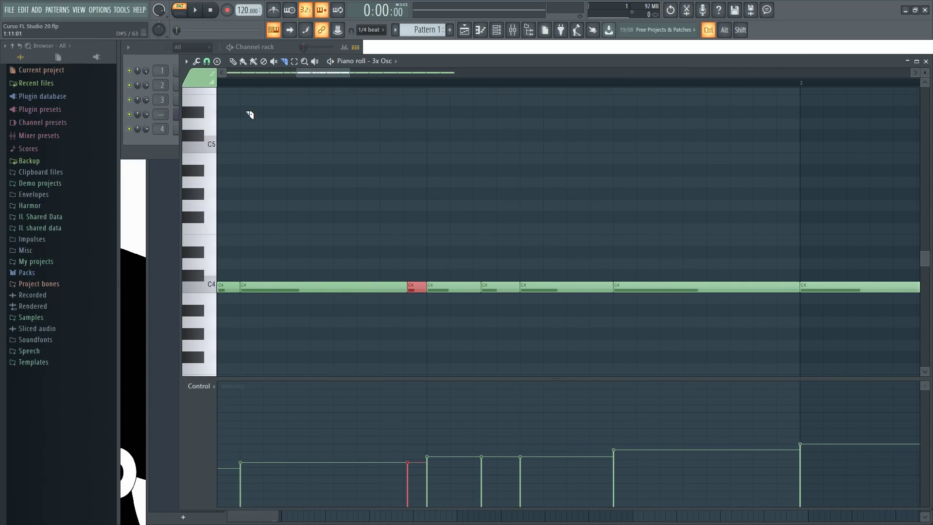
pyautogui.scroll(-2, 250, 115)
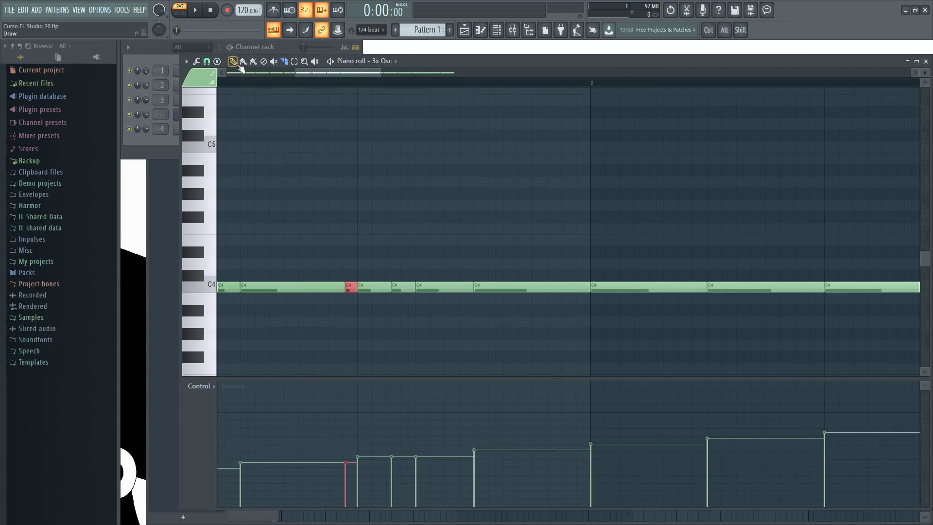
# Delete the sliced pieces of the seventh C4 note, the whole sixth note, and both halves of the fifth.
pyautogui.rightClick(424, 287)
pyautogui.rightClick(401, 288)
pyautogui.rightClick(360, 288)
pyautogui.rightClick(352, 288)
pyautogui.scroll(-4, 365, 187)
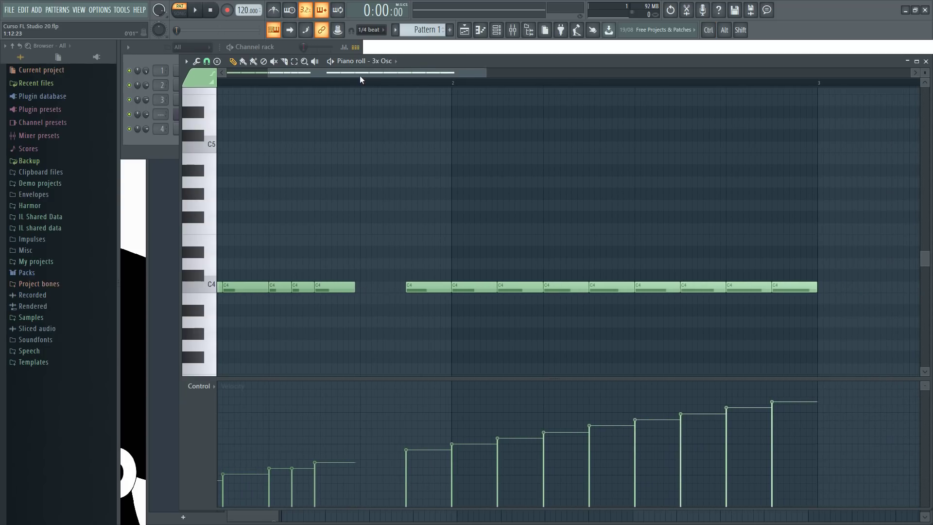
pyautogui.moveTo(359, 75); pyautogui.dragTo(293, 69)
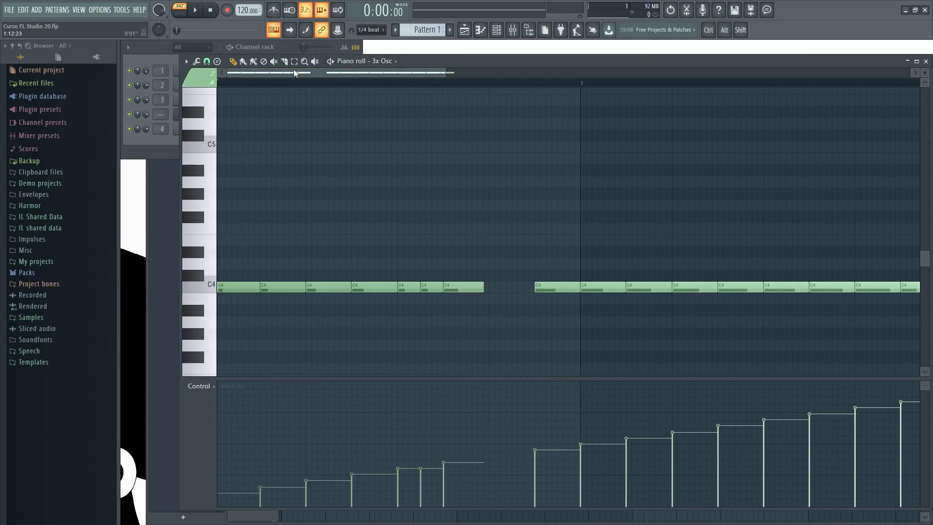
pyautogui.rightClick(481, 285)
pyautogui.rightClick(435, 287)
pyautogui.rightClick(412, 287)
pyautogui.scroll(-2, 442, 277)
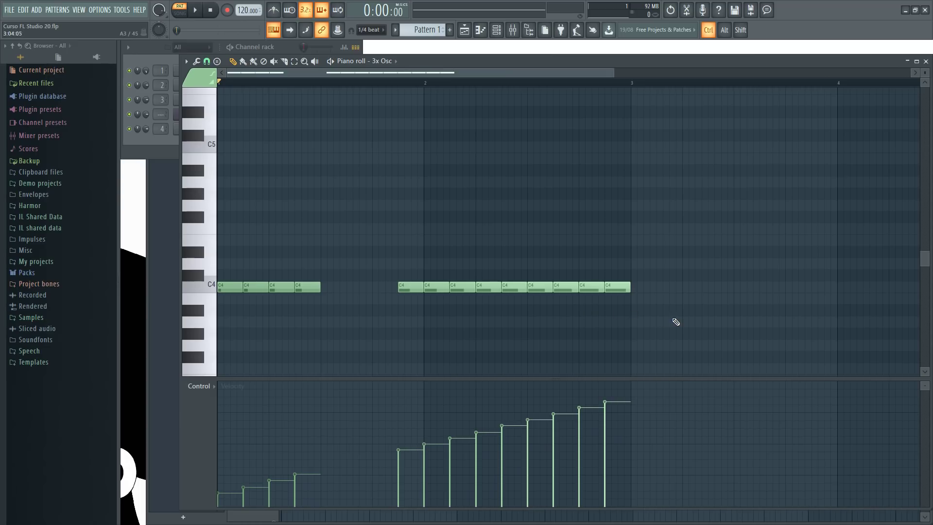
# Delete the remaining C4 notes, keeping only the first one at the start of bar 1.
pyautogui.moveTo(673, 324); pyautogui.dragTo(374, 255)
pyautogui.press('Delete')
pyautogui.rightClick(308, 288)
pyautogui.rightClick(282, 288)
pyautogui.rightClick(256, 287)
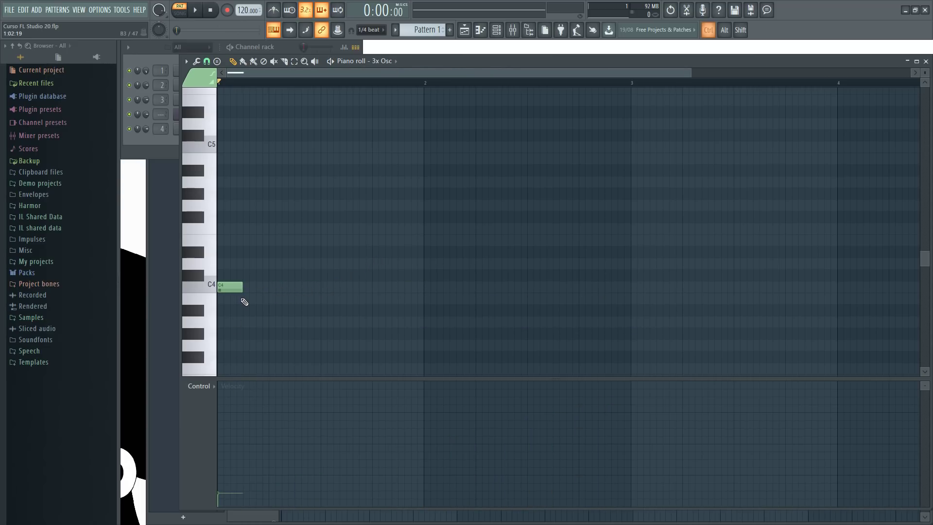
# Raise the remaining C4 note's velocity and add E4 and G4 above it to build a chord.
pyautogui.scroll(2, 244, 302)
pyautogui.scroll(1, 230, 414)
pyautogui.moveTo(230, 414)
pyautogui.mouseDown()
pyautogui.moveTo(239, 422)
pyautogui.moveTo(231, 412)
pyautogui.mouseUp()
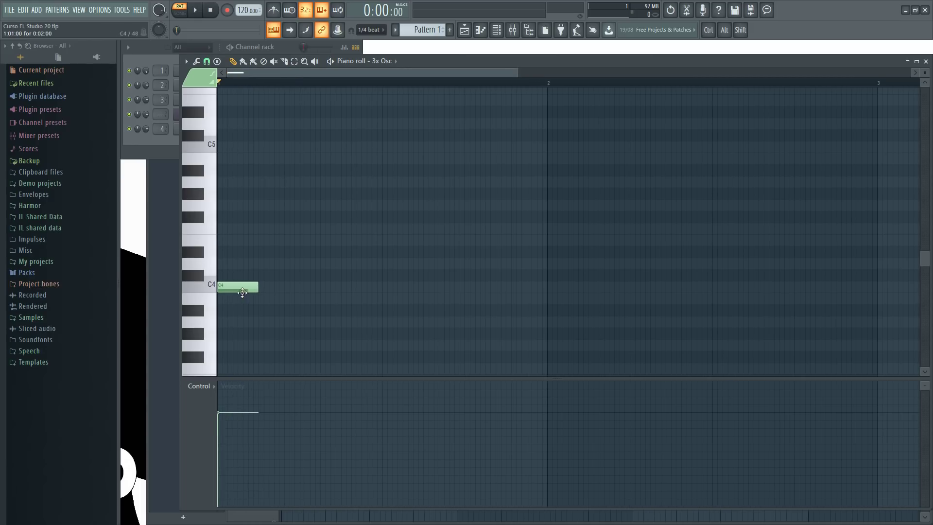
pyautogui.click(231, 241)
pyautogui.click(227, 206)
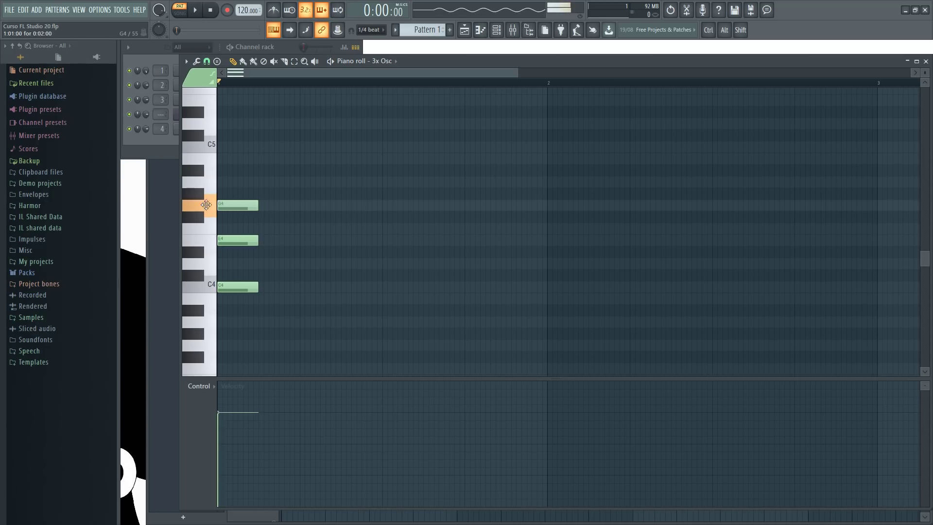
# Duplicate the C4-E4-G4 chord three times, placing the copies on beats 2, 3 and 4 of bar 1, and clear the selection.
pyautogui.hotkey('ctrl', 'a')
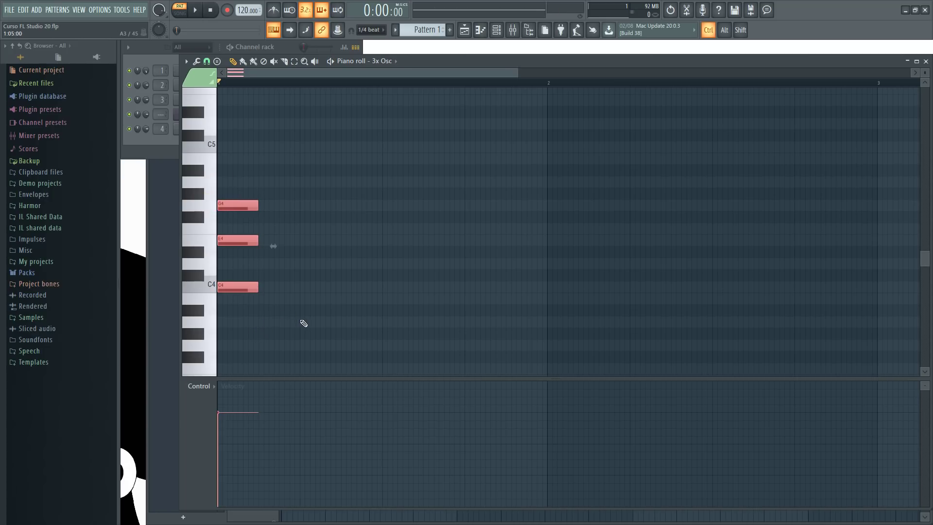
pyautogui.hotkey('ctrl', 'b')
pyautogui.moveTo(267, 206); pyautogui.dragTo(321, 211)
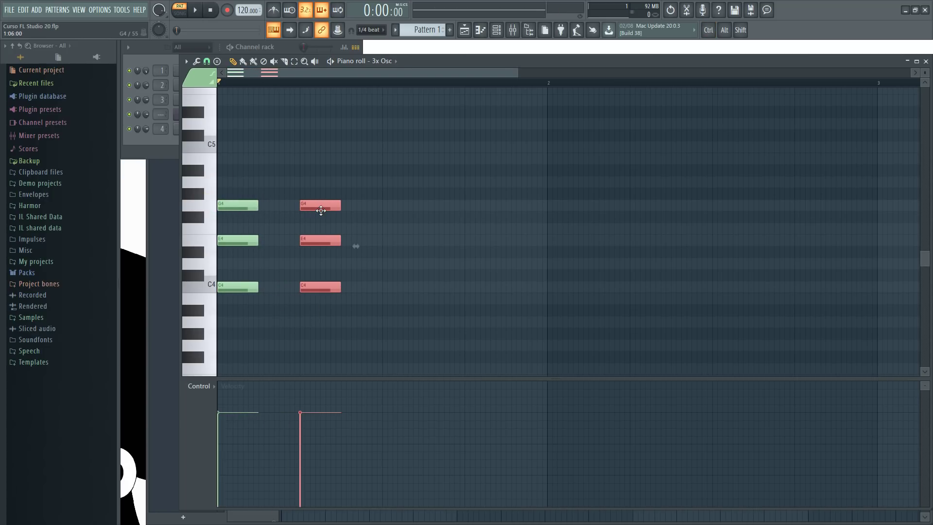
pyautogui.hotkey('ctrl', 'b')
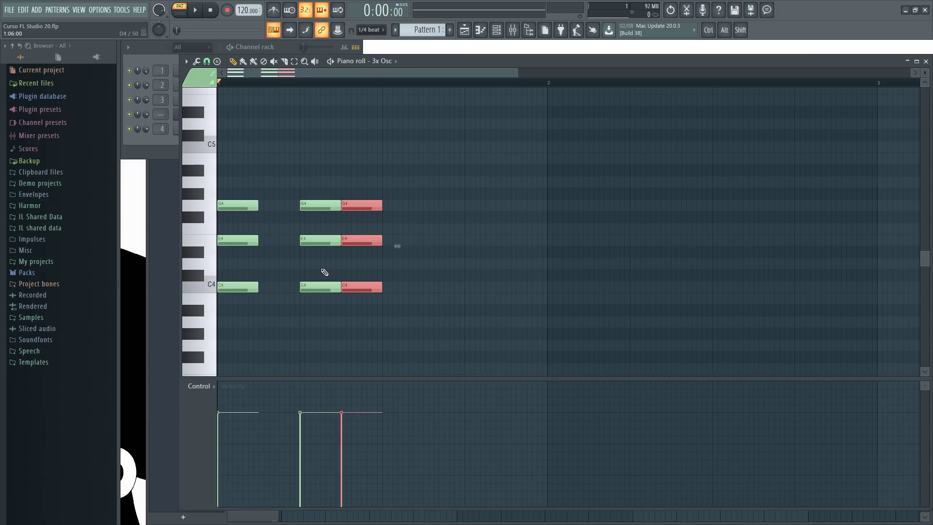
pyautogui.moveTo(355, 207); pyautogui.dragTo(476, 206)
pyautogui.hotkey('ctrl', 'b')
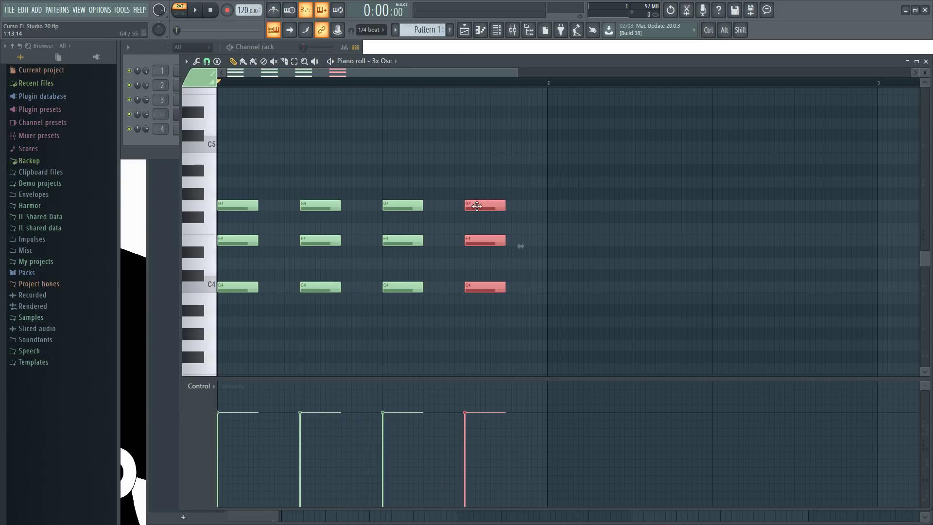
pyautogui.keyDown('ctrl'); pyautogui.click(473, 157); pyautogui.keyUp('ctrl')
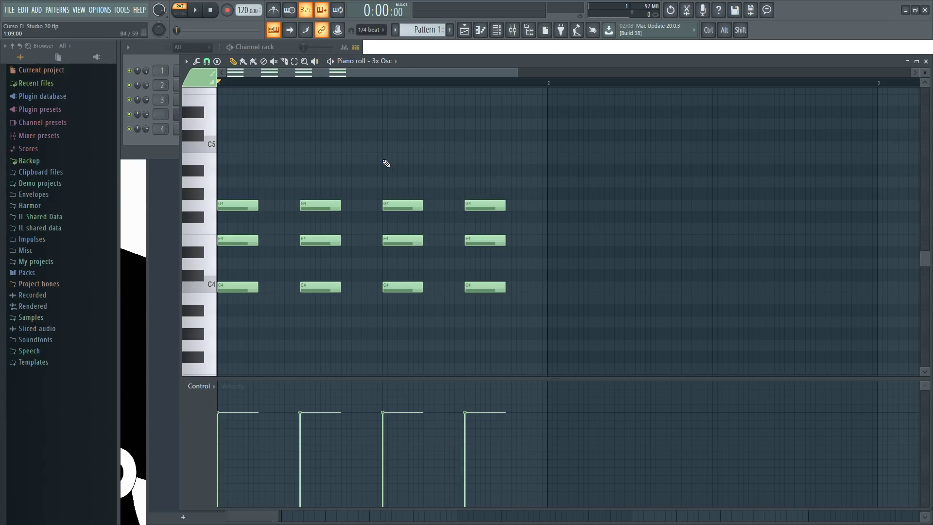
# Audition the chords by scrubbing across them with the Playback tool.
pyautogui.click(304, 62)
pyautogui.click(315, 62)
pyautogui.moveTo(324, 221)
pyautogui.mouseDown()
pyautogui.moveTo(331, 220)
pyautogui.moveTo(259, 225)
pyautogui.moveTo(246, 202)
pyautogui.moveTo(454, 196)
pyautogui.moveTo(355, 193)
pyautogui.moveTo(425, 183)
pyautogui.mouseUp()
# Raise the top note to A4 in the second and fourth chords and B4 in the third, and the fourth chord's E4 to F4.
pyautogui.click(232, 61)
pyautogui.moveTo(319, 208); pyautogui.dragTo(316, 181)
pyautogui.doubleClick(322, 182)
pyautogui.click(528, 199)
pyautogui.moveTo(397, 208); pyautogui.dragTo(399, 156)
pyautogui.moveTo(479, 238); pyautogui.dragTo(480, 180)
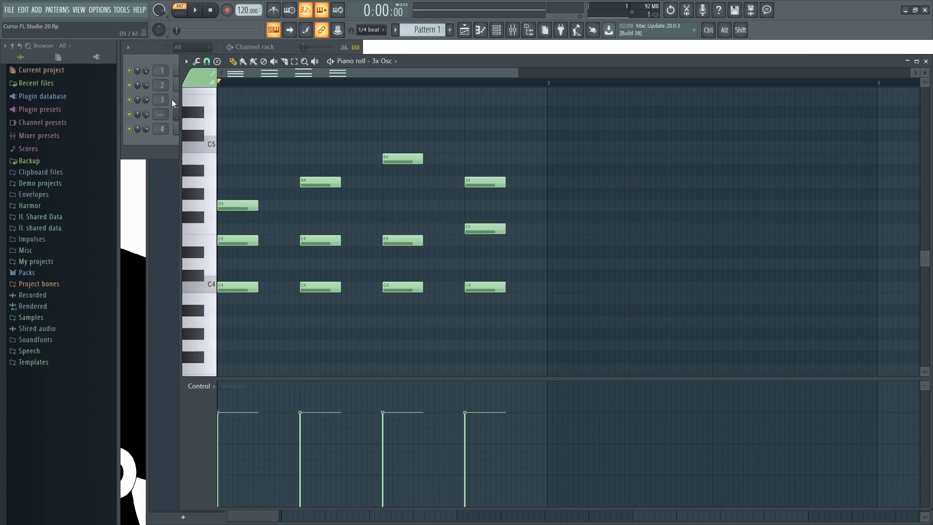
# Scrub back and forth over the four varied chords with the Playback tool to hear each one.
pyautogui.click(314, 61)
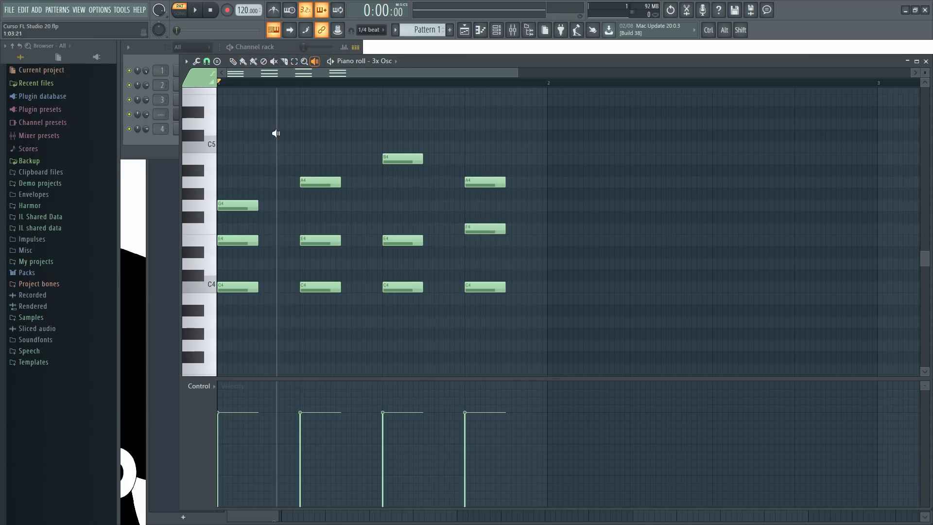
pyautogui.moveTo(247, 154); pyautogui.dragTo(253, 191)
pyautogui.click(253, 191)
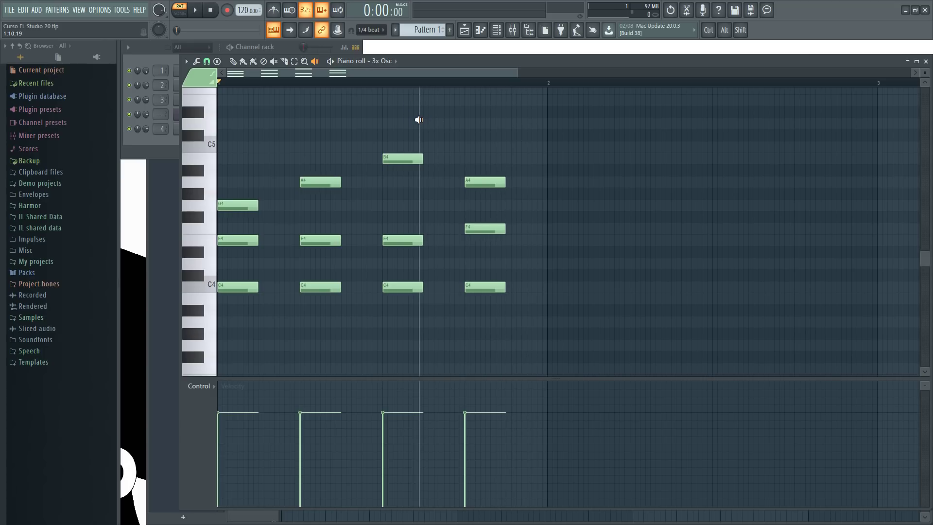
pyautogui.click(408, 116)
pyautogui.click(384, 158)
pyautogui.click(384, 158)
pyautogui.click(317, 168)
pyautogui.click(476, 187)
pyautogui.click(397, 183)
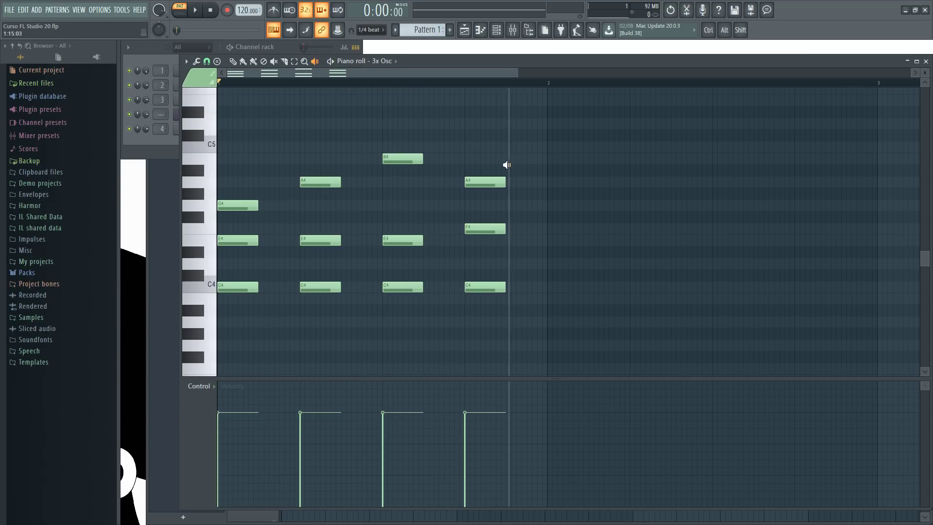
pyautogui.moveTo(277, 161); pyautogui.dragTo(364, 228)
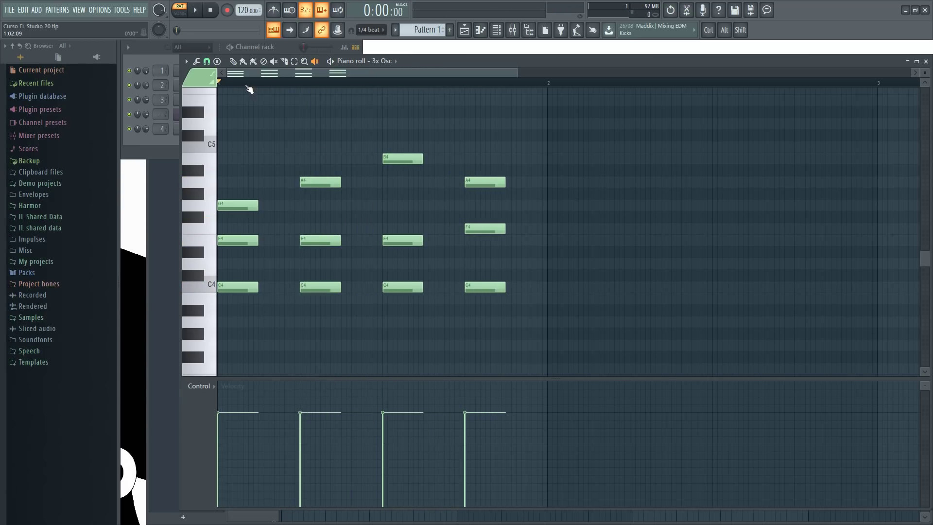
# Zoom in on the third and fourth chords and enlarge the note height to examine the details drawn on the notes.
pyautogui.click(305, 62)
pyautogui.moveTo(369, 134); pyautogui.dragTo(552, 328)
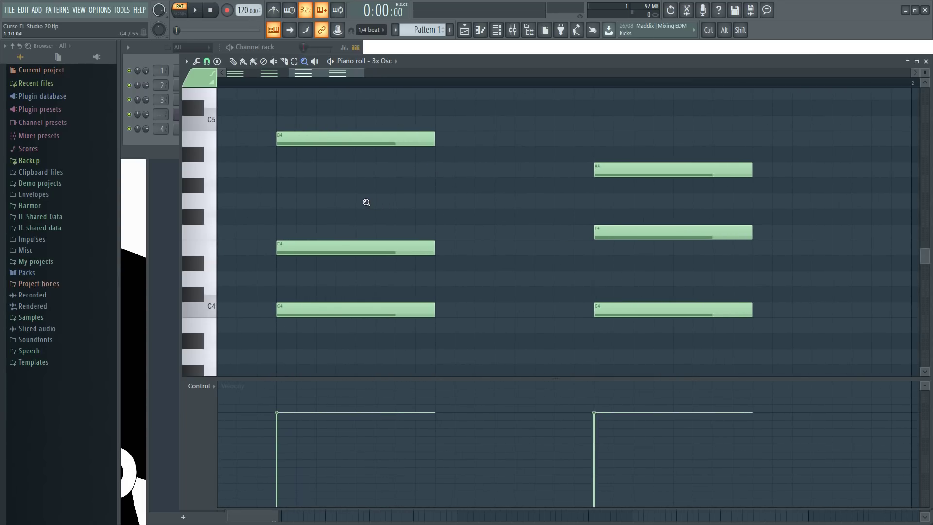
pyautogui.scroll(1, 376, 204)
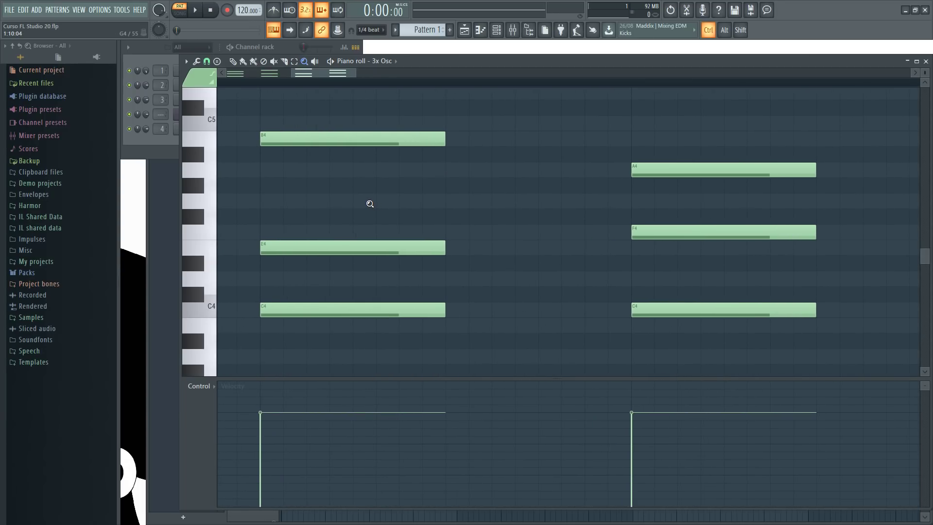
pyautogui.scroll(-1, 370, 203)
pyautogui.scroll(1, 369, 203)
pyautogui.scroll(-1, 370, 203)
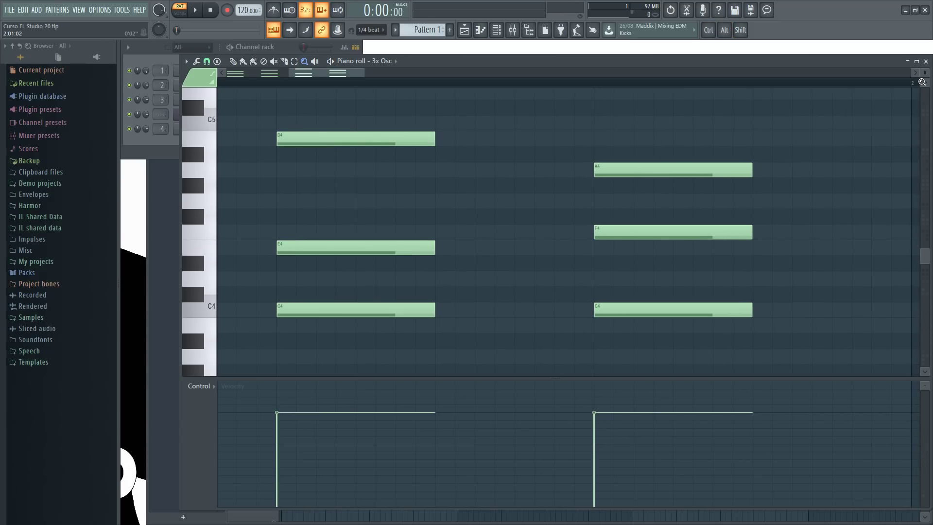
pyautogui.scroll(3, 370, 203)
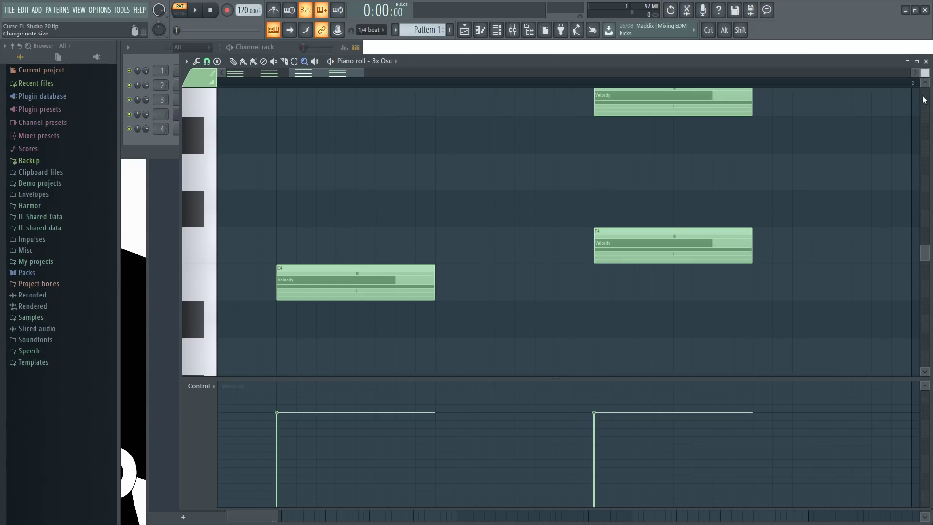
pyautogui.scroll(1, 443, 234)
pyautogui.scroll(-6, 443, 234)
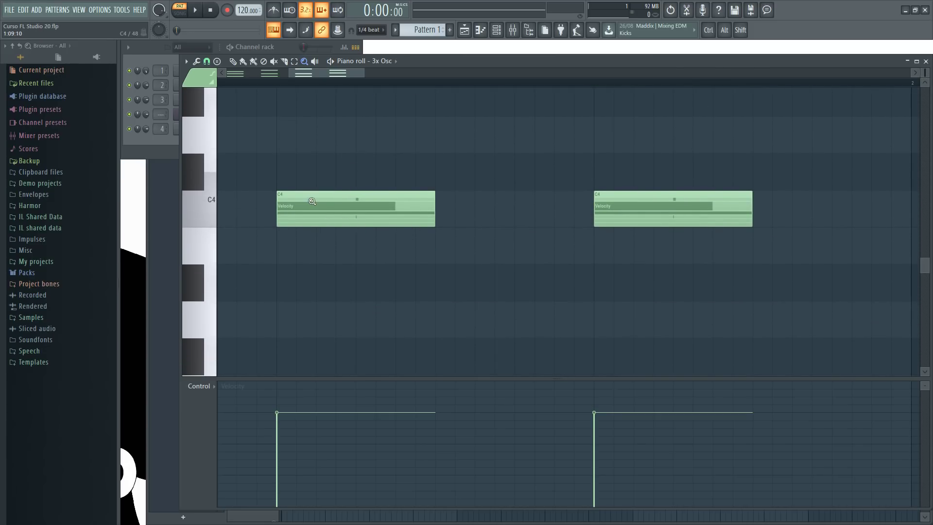
# Return to the Draw tool and switch the control lane to Note pan.
pyautogui.click(233, 61)
pyautogui.hscroll(-1, 336, 75)
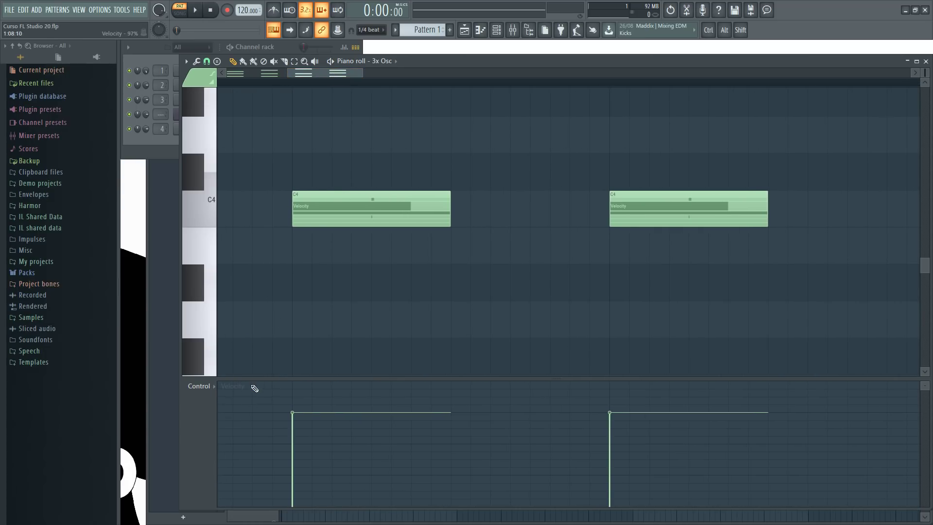
pyautogui.click(207, 390)
pyautogui.rightClick(197, 478)
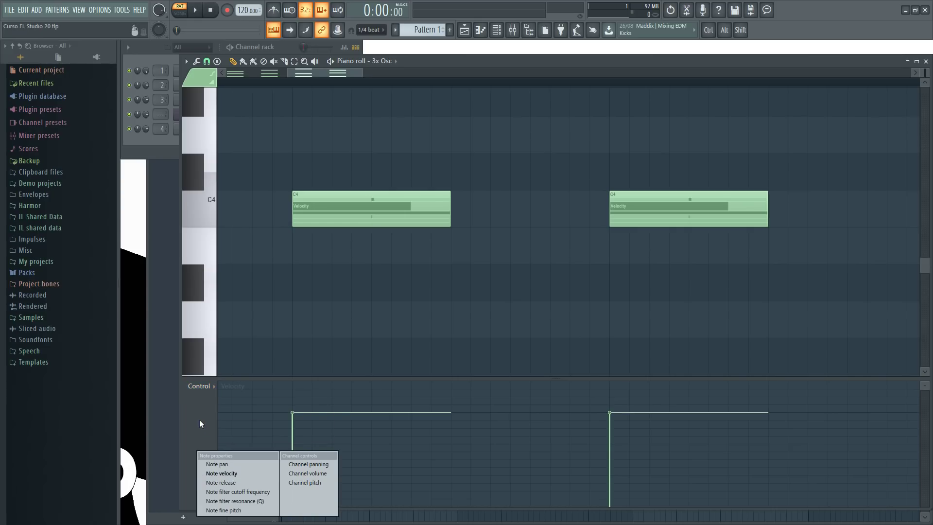
pyautogui.rightClick(194, 402)
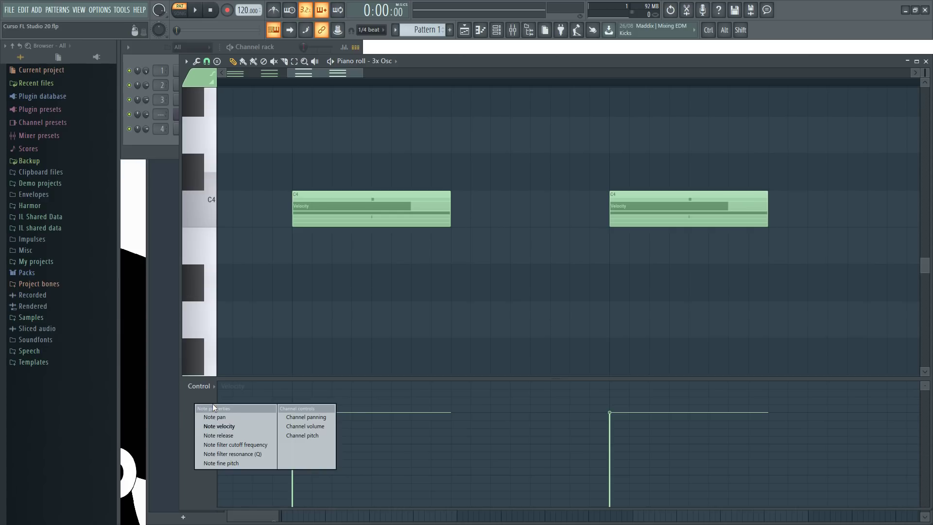
pyautogui.click(221, 416)
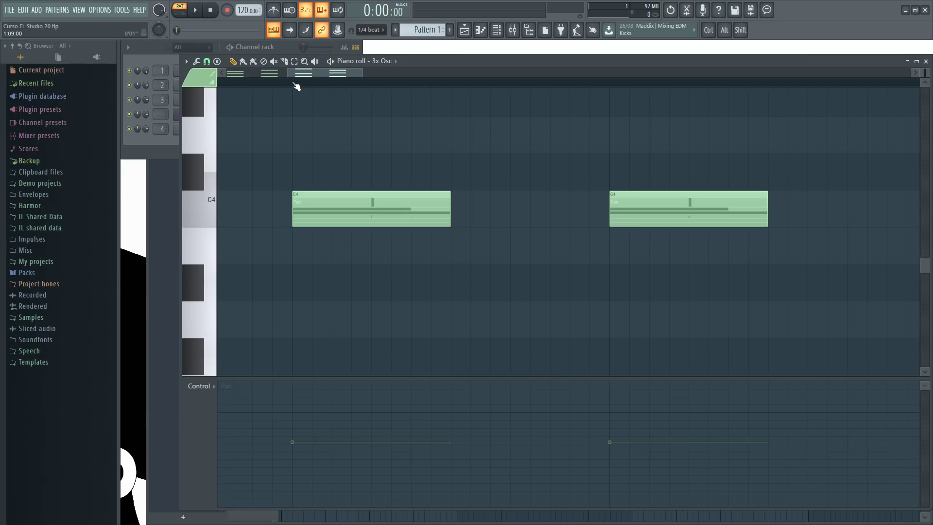
# Select the time range covering the third and fourth chords, from beat 3 to bar 2, and play it briefly.
pyautogui.moveTo(298, 88); pyautogui.dragTo(919, 121)
pyautogui.scroll(-5, 496, 146)
pyautogui.hotkey('ctrl', 'b')
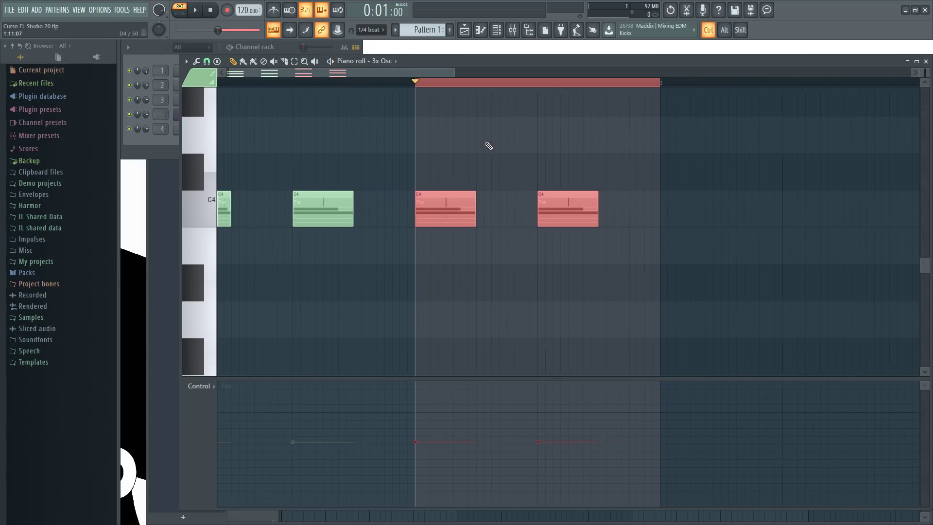
pyautogui.click(197, 11)
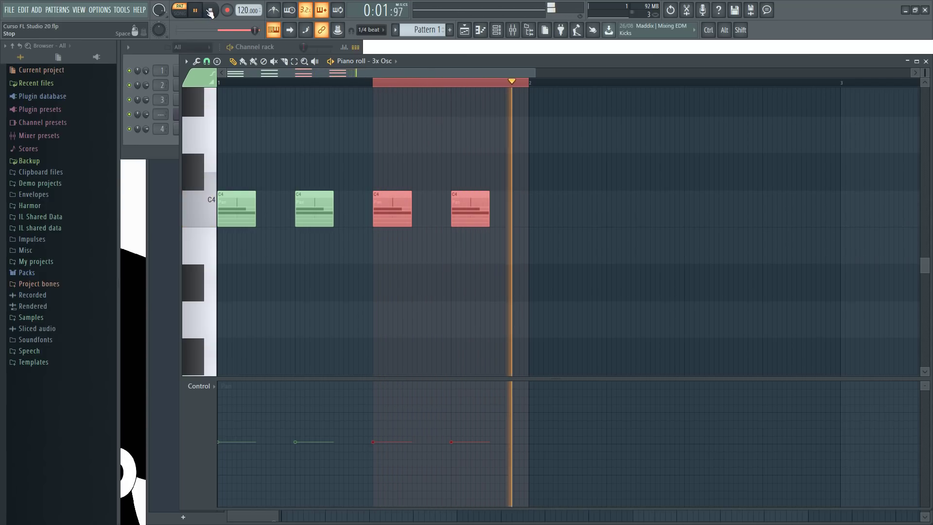
pyautogui.click(211, 12)
# Deselect the notes, pan the third chord fully right and the fourth almost fully left, and play the selected range.
pyautogui.scroll(6, 365, 163)
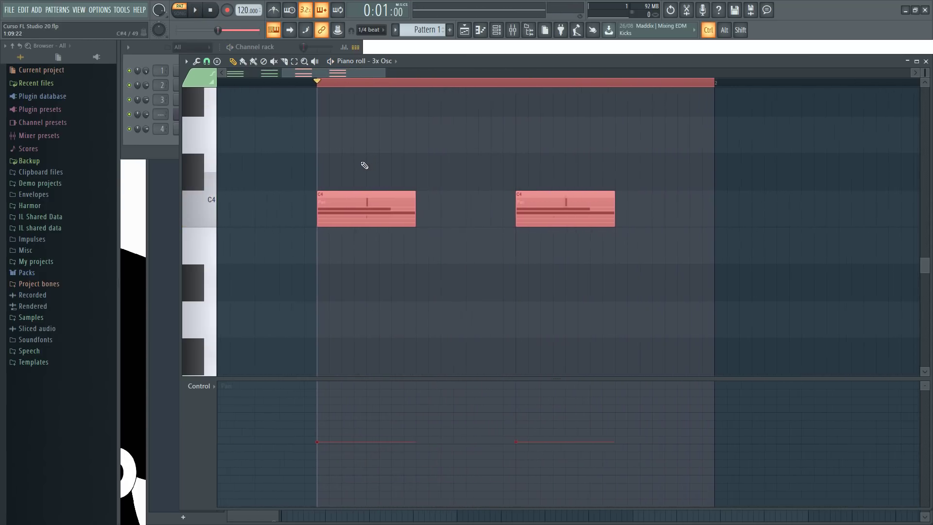
pyautogui.scroll(-2, 452, 165)
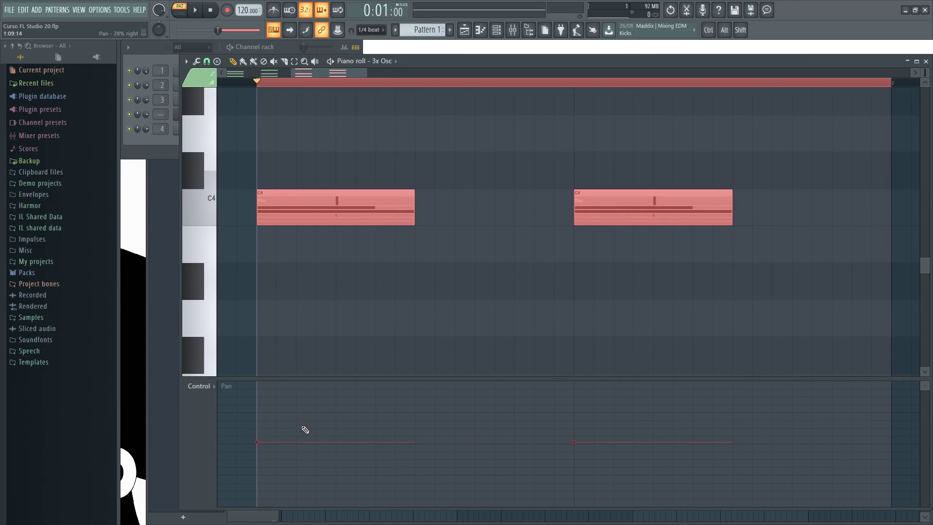
pyautogui.click(309, 291)
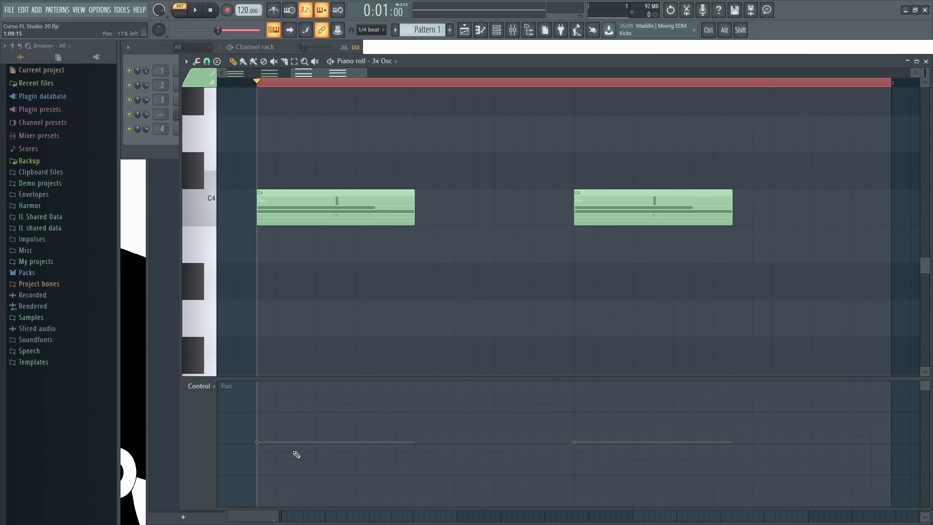
pyautogui.moveTo(265, 439); pyautogui.dragTo(271, 382)
pyautogui.moveTo(593, 470); pyautogui.dragTo(577, 502)
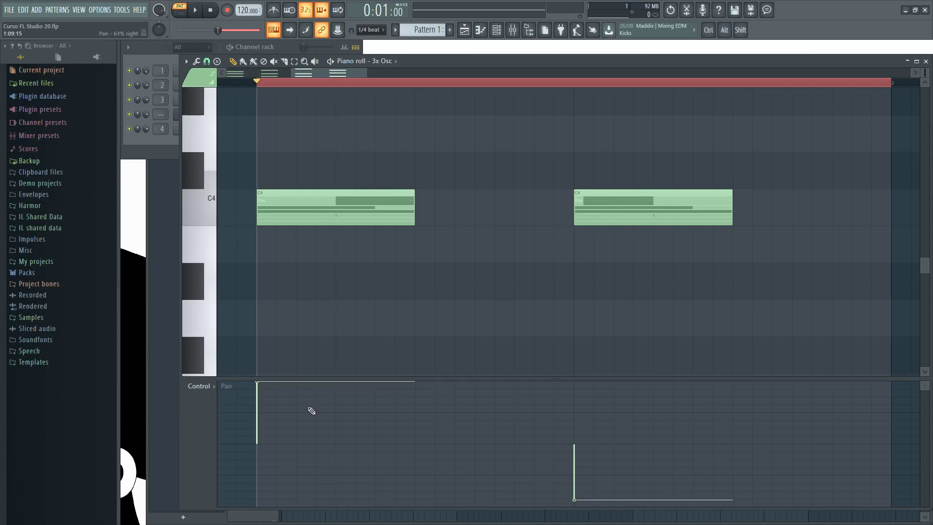
pyautogui.press('space')
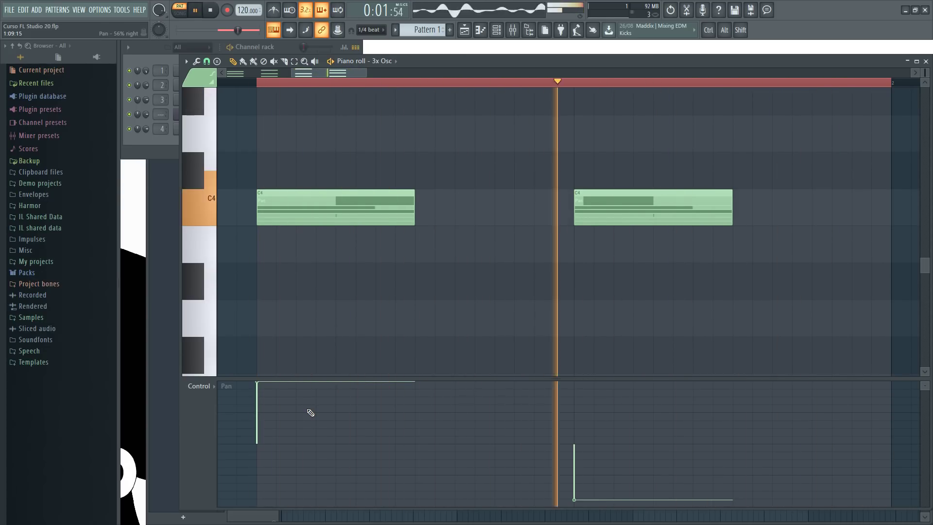
pyautogui.press('space')
# Reduce the right pan of the third chord's C4 note alone, leaving it partly right of centre.
pyautogui.scroll(-4, 360, 285)
pyautogui.scroll(6, 359, 283)
pyautogui.scroll(-5, 357, 279)
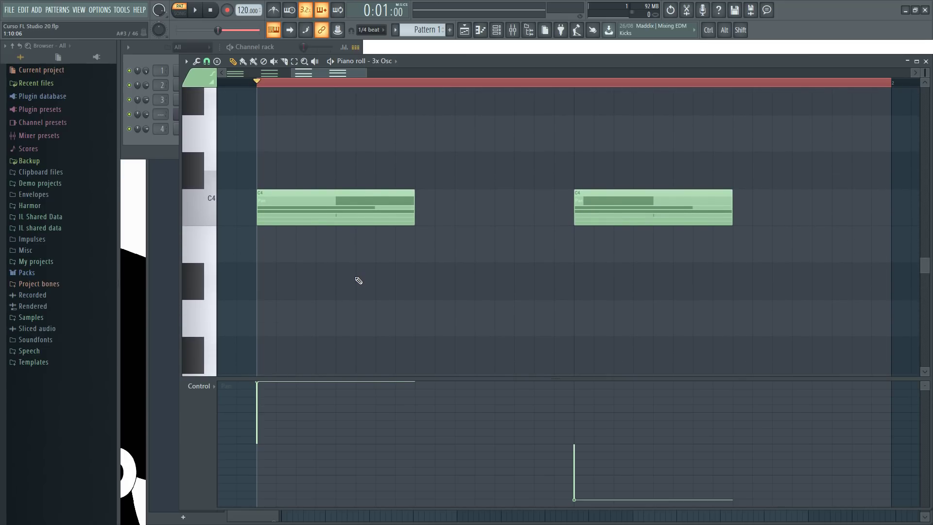
pyautogui.scroll(5, 357, 279)
pyautogui.scroll(-6, 357, 278)
pyautogui.scroll(-8, 364, 279)
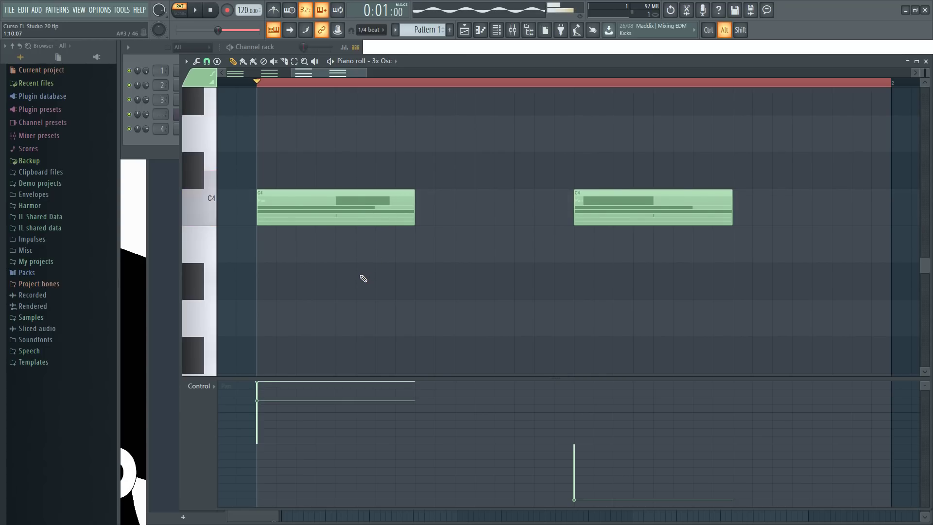
pyautogui.scroll(3, 360, 277)
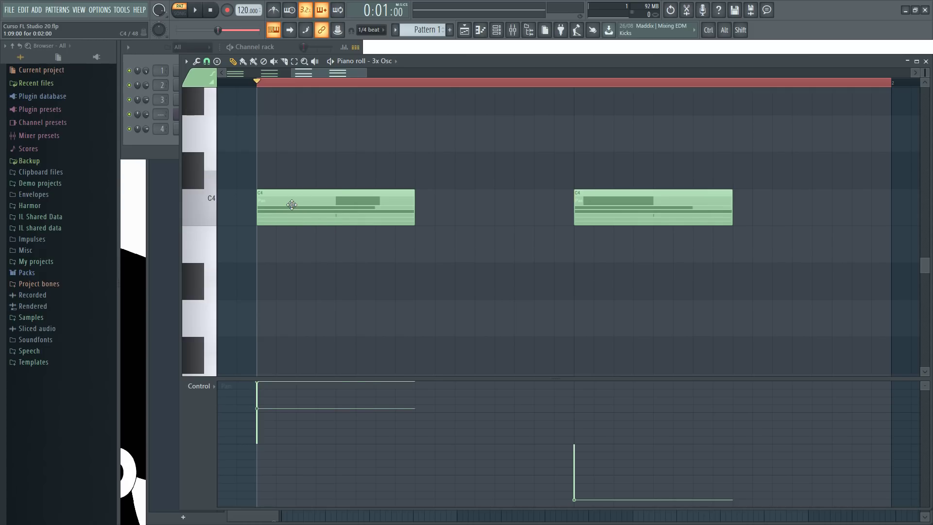
# Shift the pan of the third chord's C4 note slightly further right.
pyautogui.scroll(3, 291, 203)
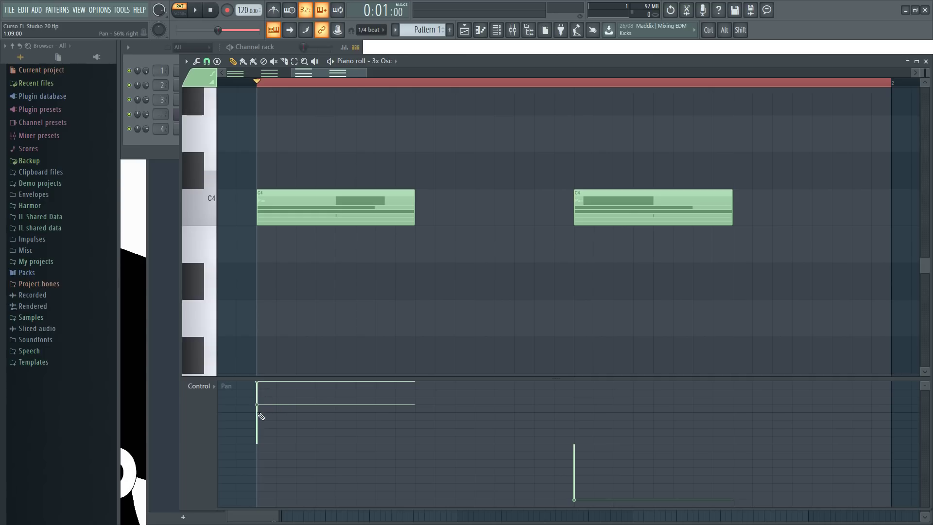
pyautogui.scroll(4, 278, 314)
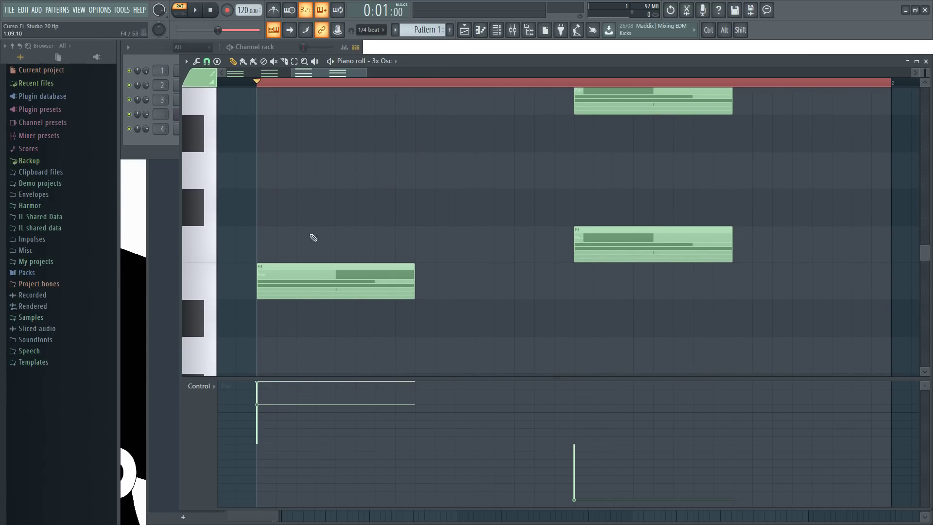
pyautogui.moveTo(925, 72); pyautogui.dragTo(925, 92)
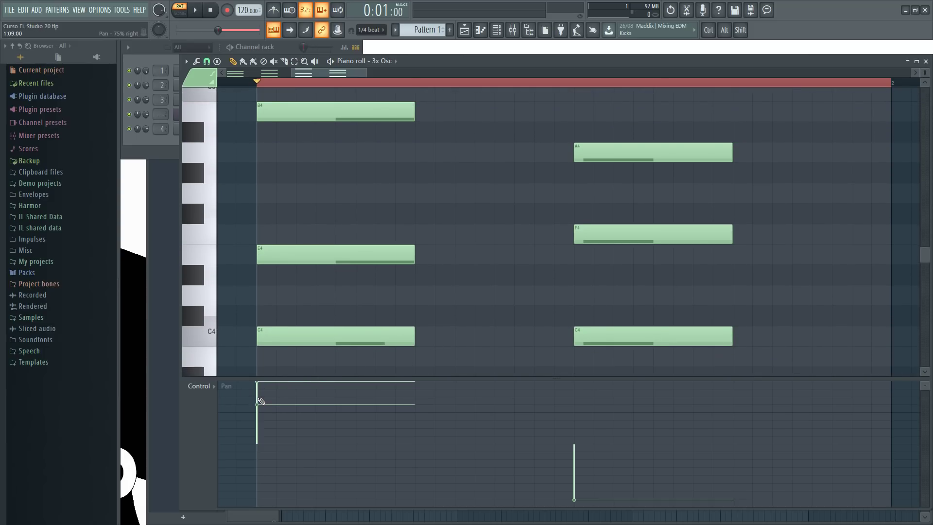
# Offset the third chord's C4 and B4 notes in time to separate their pan handles, and return both to beat 3.
pyautogui.scroll(-2, 310, 311)
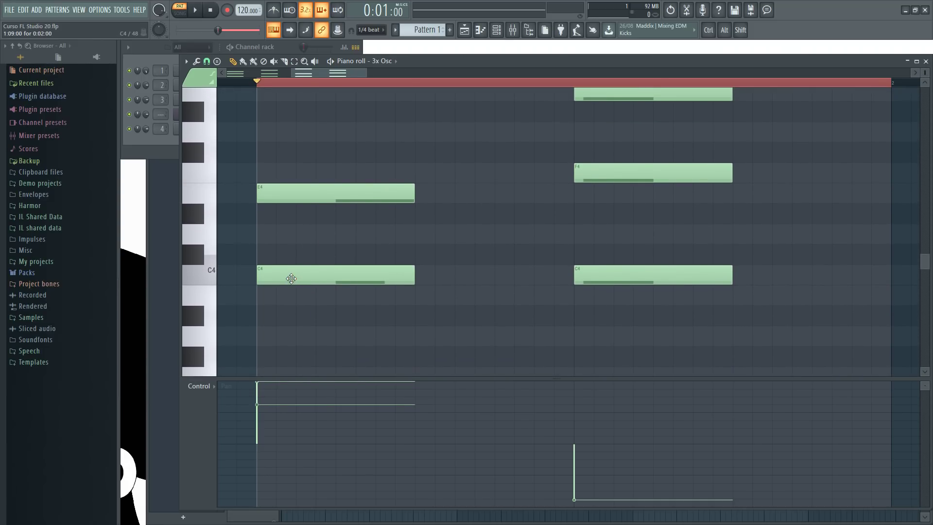
pyautogui.moveTo(290, 278); pyautogui.dragTo(279, 233)
pyautogui.scroll(6, 291, 262)
pyautogui.scroll(-3, 262, 318)
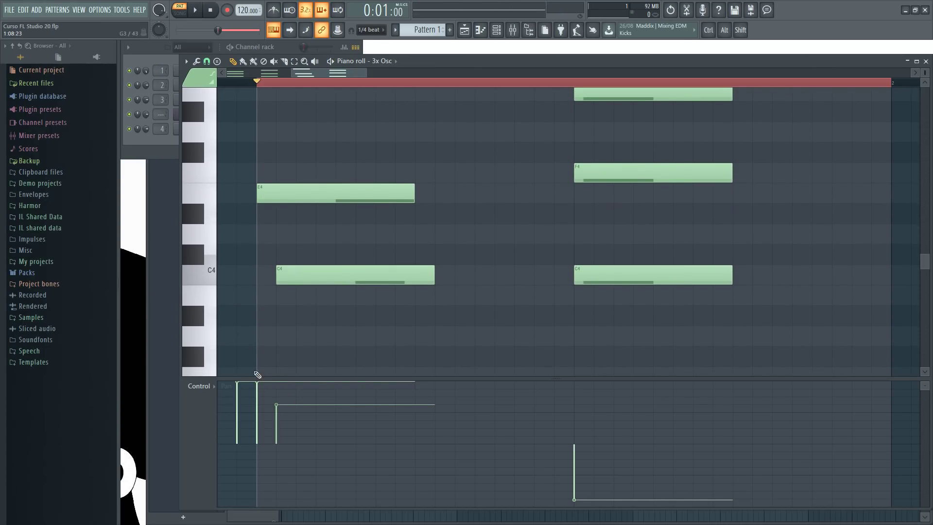
pyautogui.scroll(2, 262, 316)
pyautogui.moveTo(271, 115); pyautogui.dragTo(290, 115)
pyautogui.moveTo(322, 337); pyautogui.dragTo(305, 338)
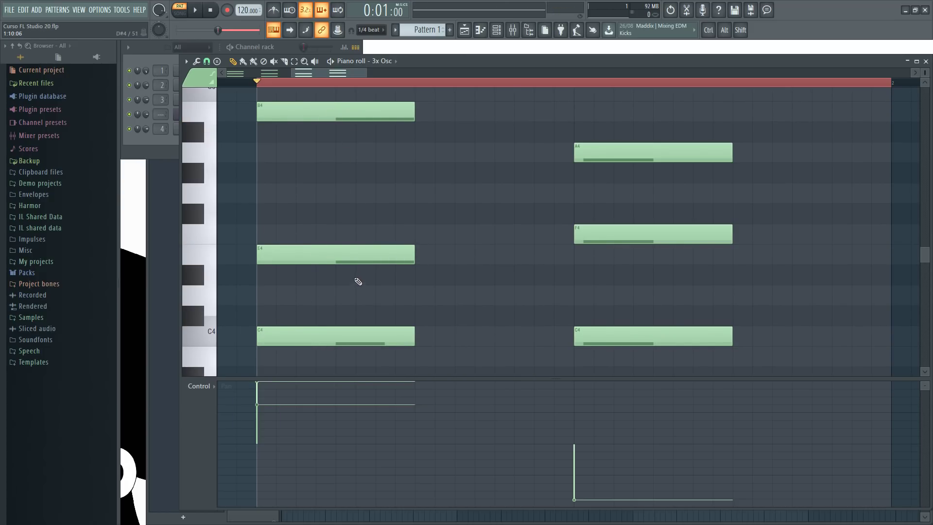
# Pan the third chord's E4 note partly left and its B4 note slightly right of centre.
pyautogui.press('alt')
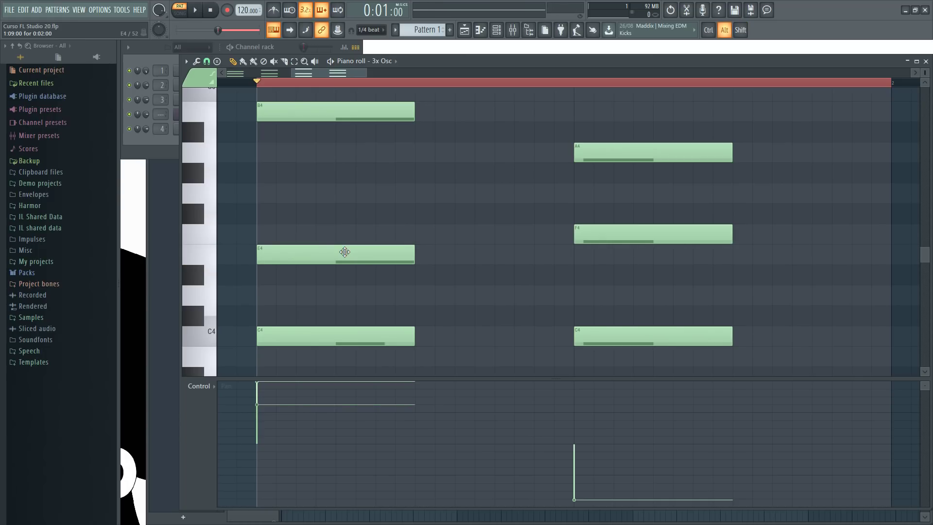
pyautogui.scroll(-8, 345, 252)
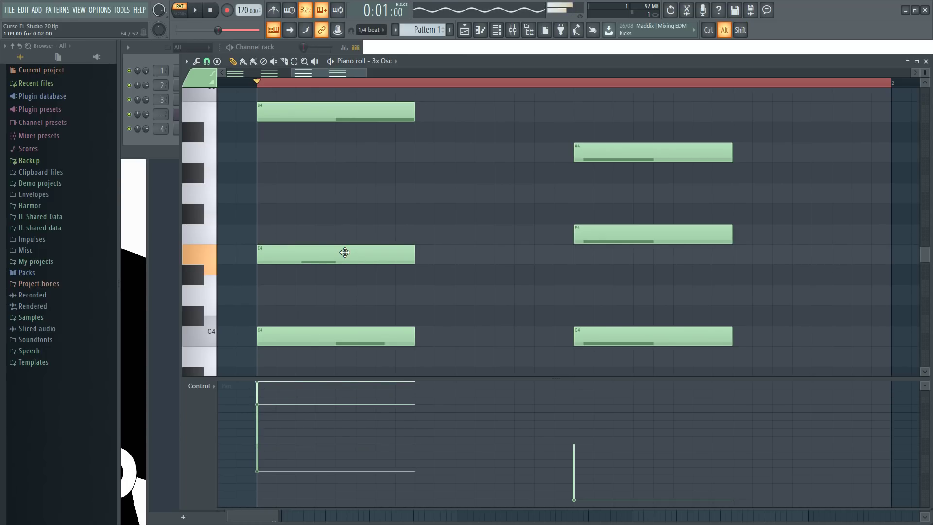
pyautogui.scroll(-6, 370, 111)
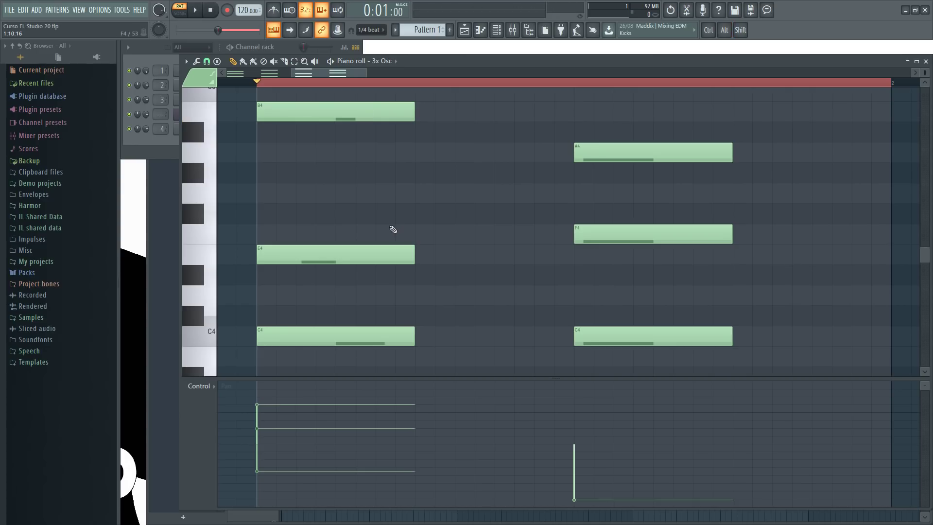
# Show Note release in the control lane and switch the lane on to Note fine pitch.
pyautogui.click(195, 407)
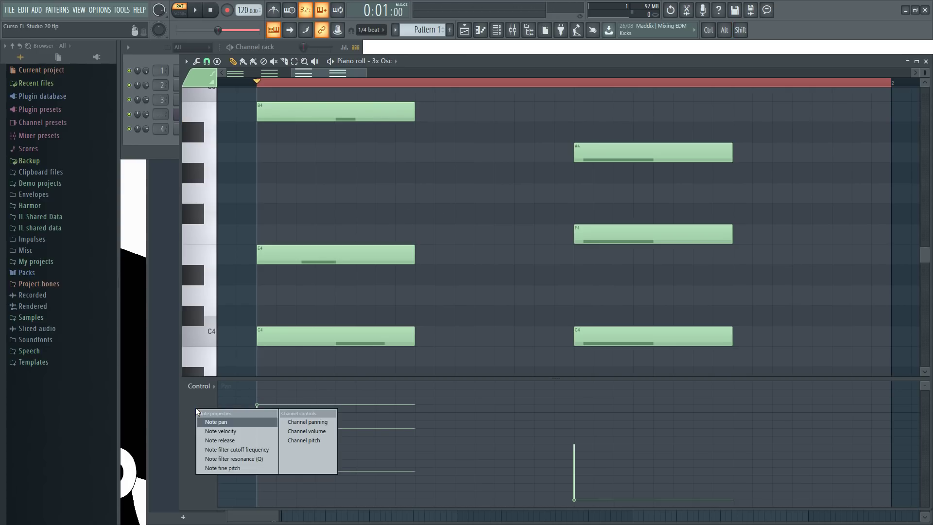
pyautogui.click(228, 440)
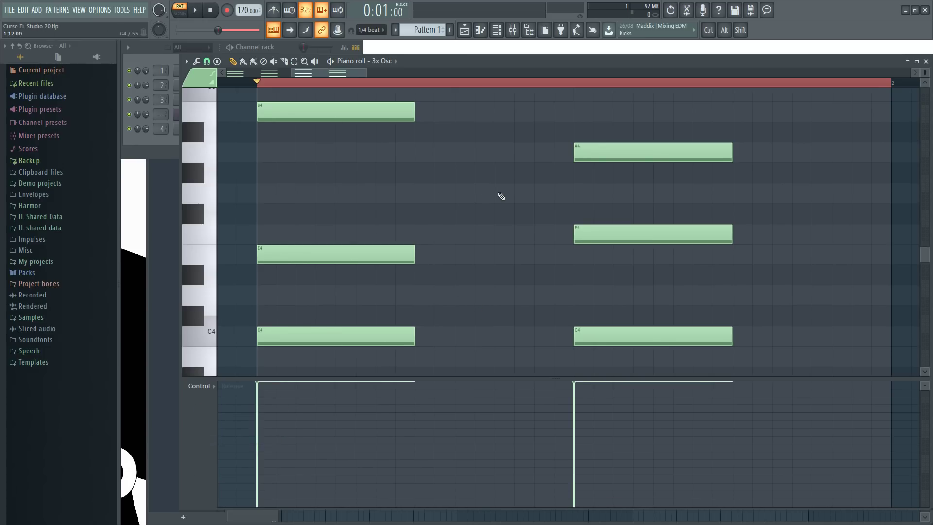
pyautogui.click(203, 410)
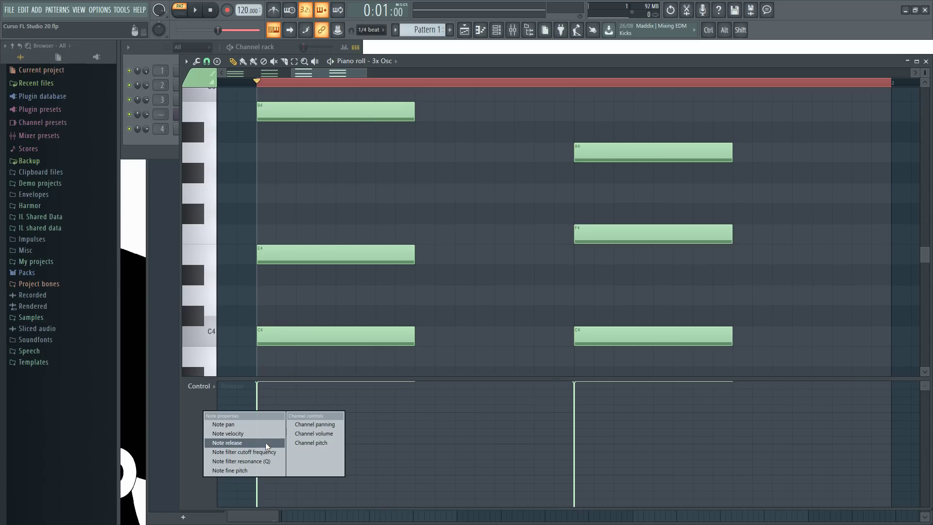
pyautogui.click(234, 471)
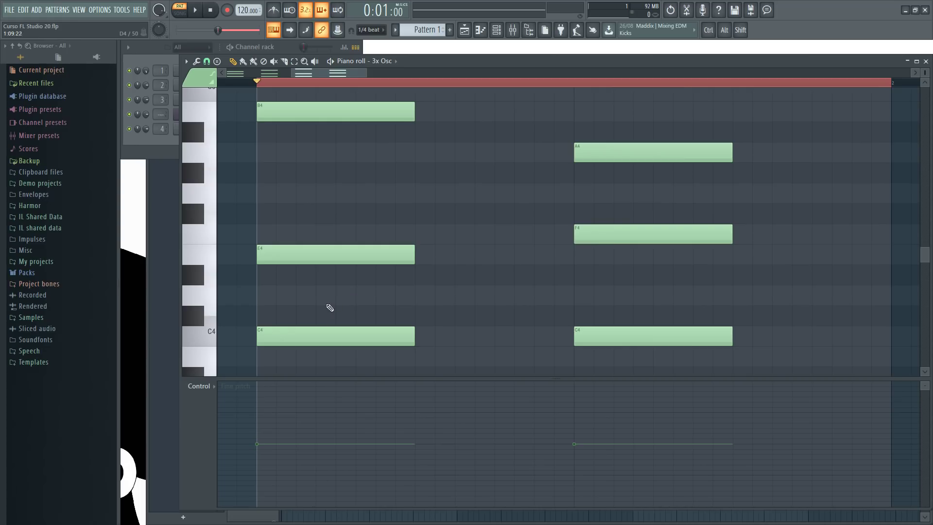
# Raise the third chord's C4 to C#4 and delete all other notes of the third and fourth chords.
pyautogui.click(298, 333)
pyautogui.moveTo(277, 333); pyautogui.dragTo(272, 310)
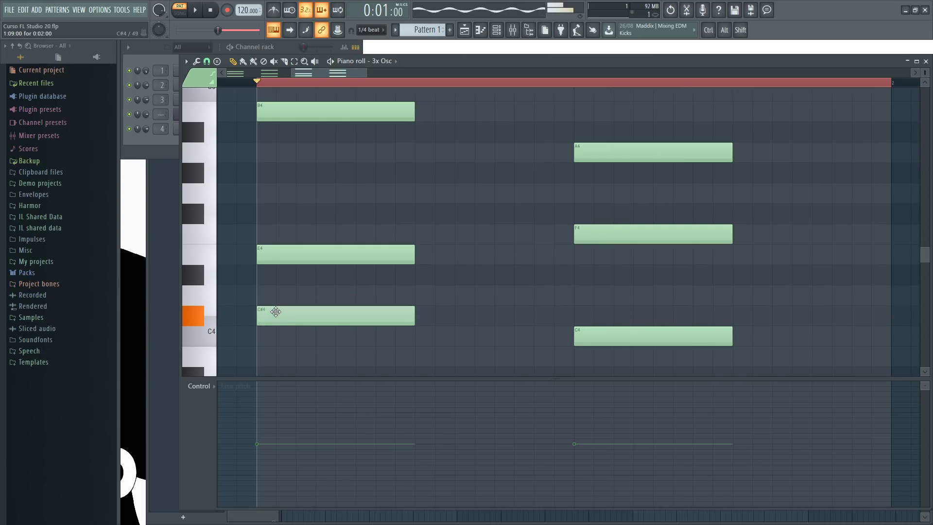
pyautogui.rightClick(326, 258)
pyautogui.rightClick(613, 234)
pyautogui.rightClick(640, 336)
pyautogui.rightClick(636, 159)
pyautogui.scroll(1, 492, 185)
pyautogui.rightClick(389, 236)
# Move the remaining C#4 note back to C4 and add a second C4 note at beat 4.
pyautogui.scroll(-3, 309, 243)
pyautogui.scroll(3, 301, 239)
pyautogui.moveTo(280, 193); pyautogui.dragTo(276, 221)
pyautogui.click(574, 211)
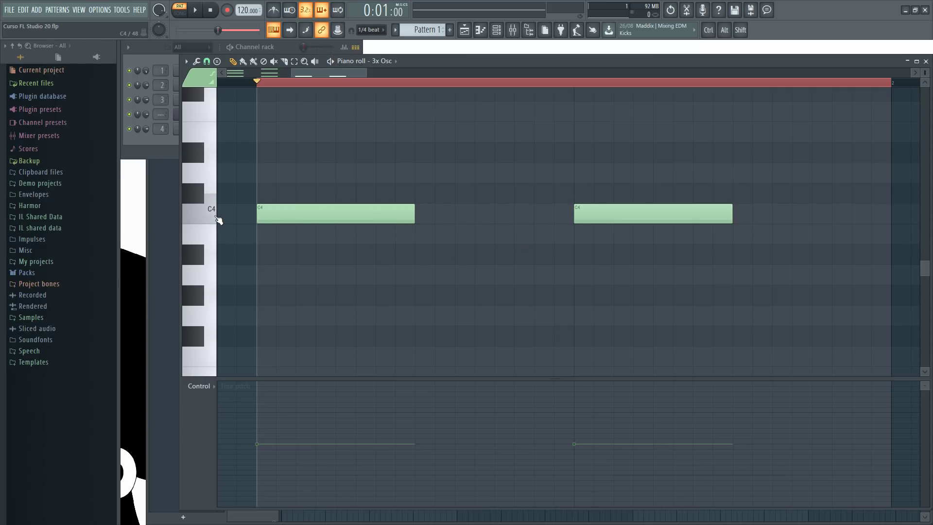
# Set the second C4 note's fine pitch to +100 cents, playing the selected range before and after the change.
pyautogui.press('space')
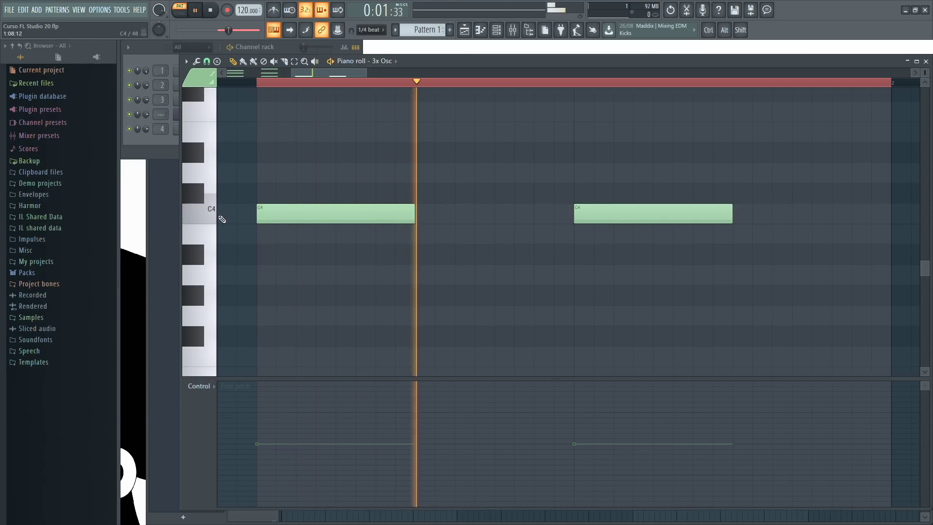
pyautogui.press('space')
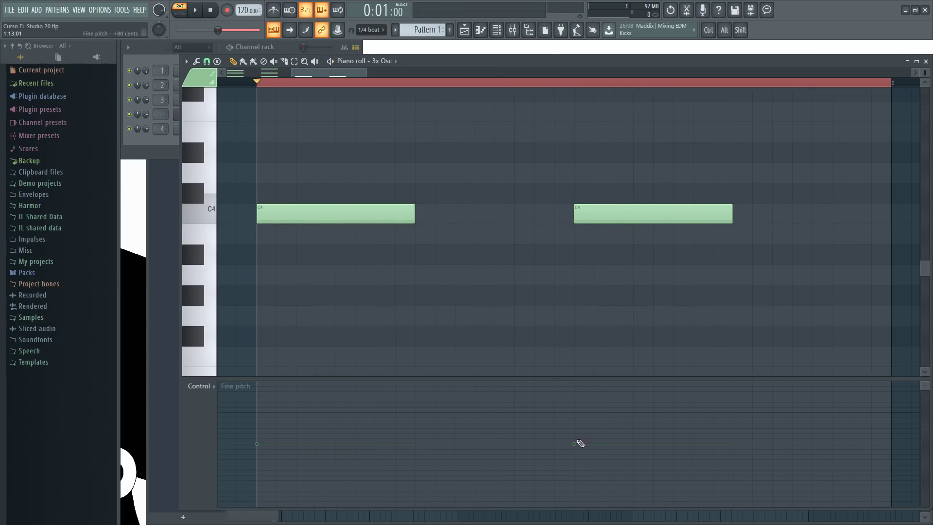
pyautogui.moveTo(581, 443); pyautogui.dragTo(577, 440)
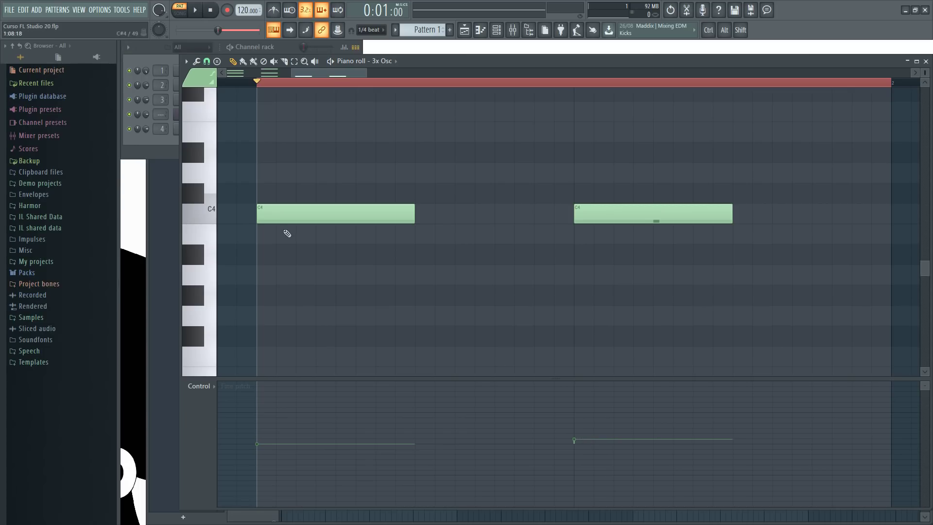
pyautogui.moveTo(577, 441); pyautogui.dragTo(577, 441)
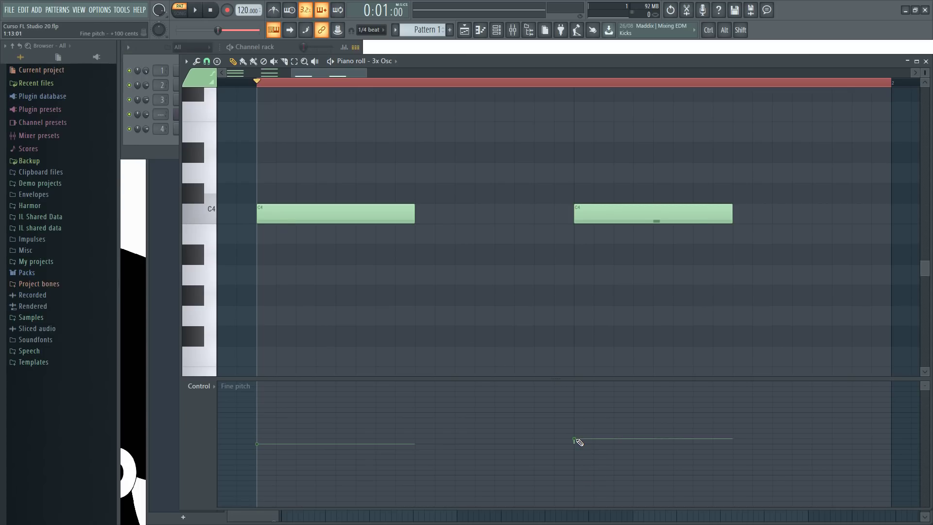
pyautogui.press('space')
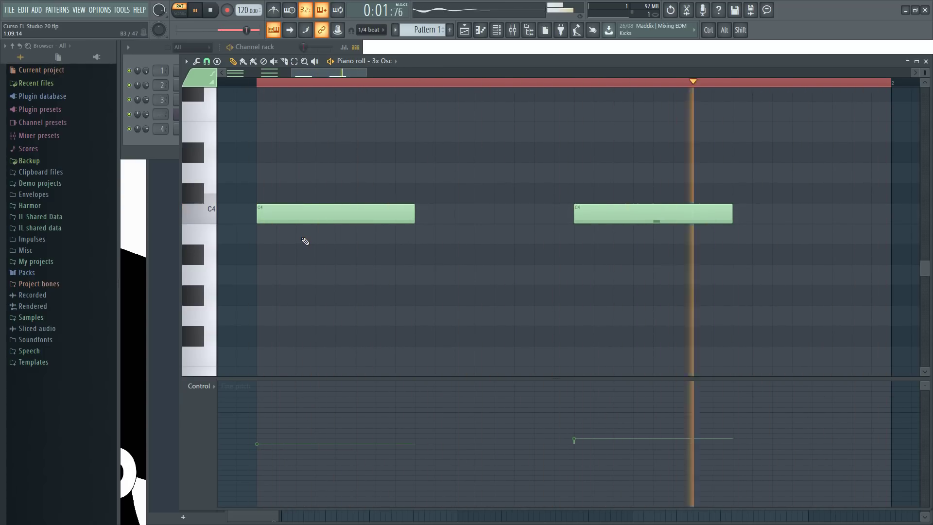
pyautogui.press('space')
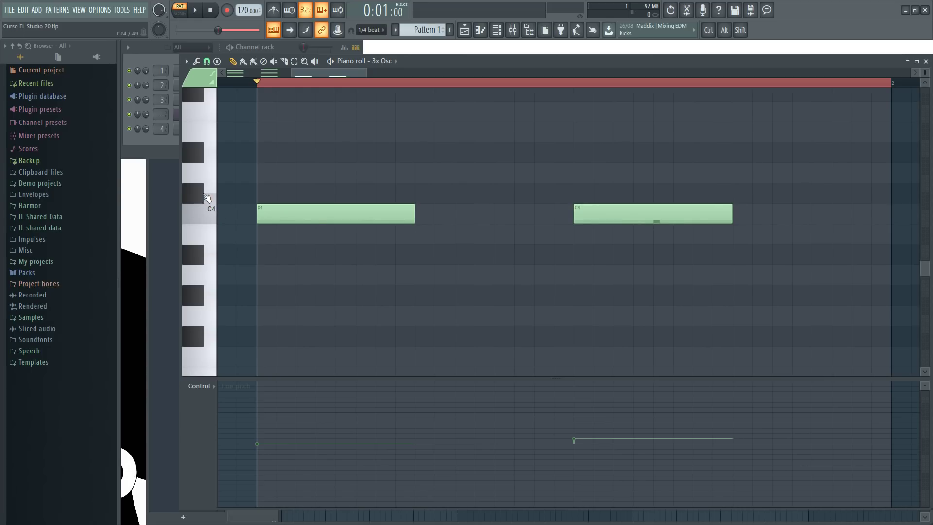
# Raise the first note to C#4 and play the selected range twice to compare it with the fine-pitched C4.
pyautogui.moveTo(277, 212); pyautogui.dragTo(277, 191)
pyautogui.press('space')
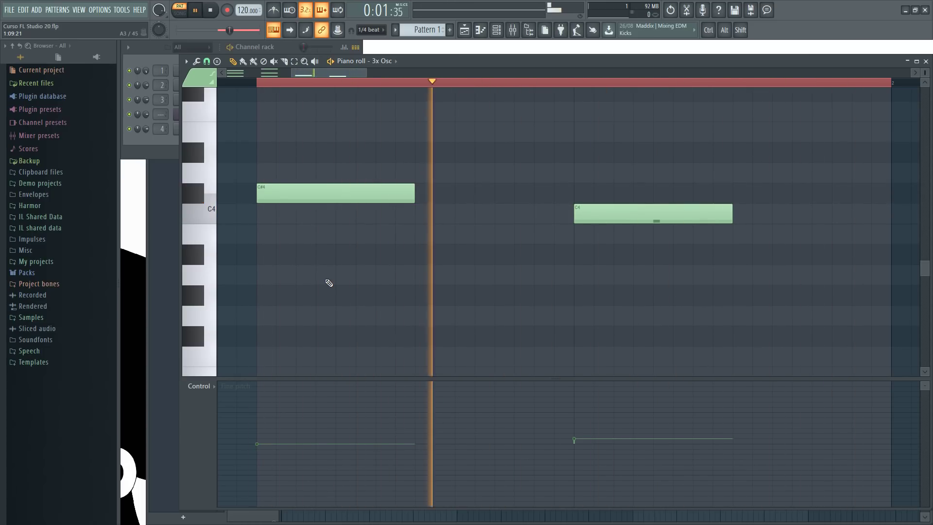
pyautogui.press('space')
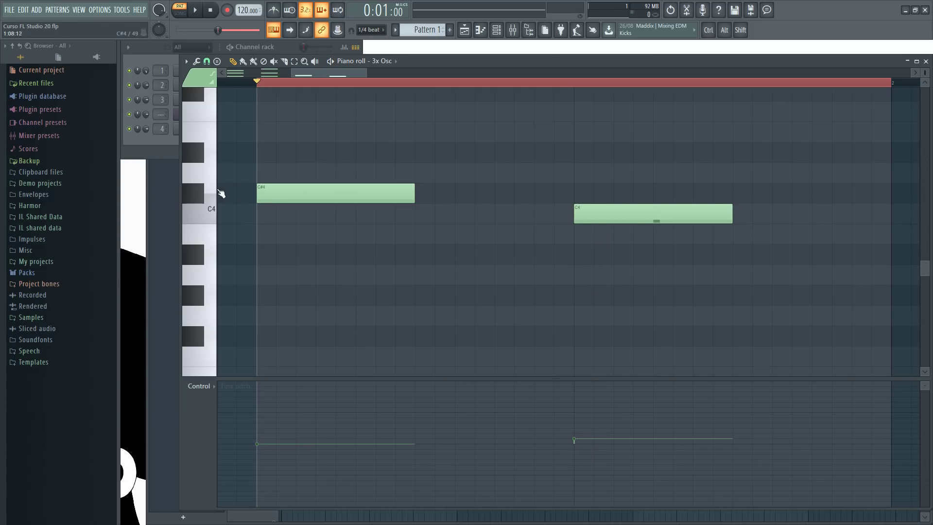
pyautogui.press('space')
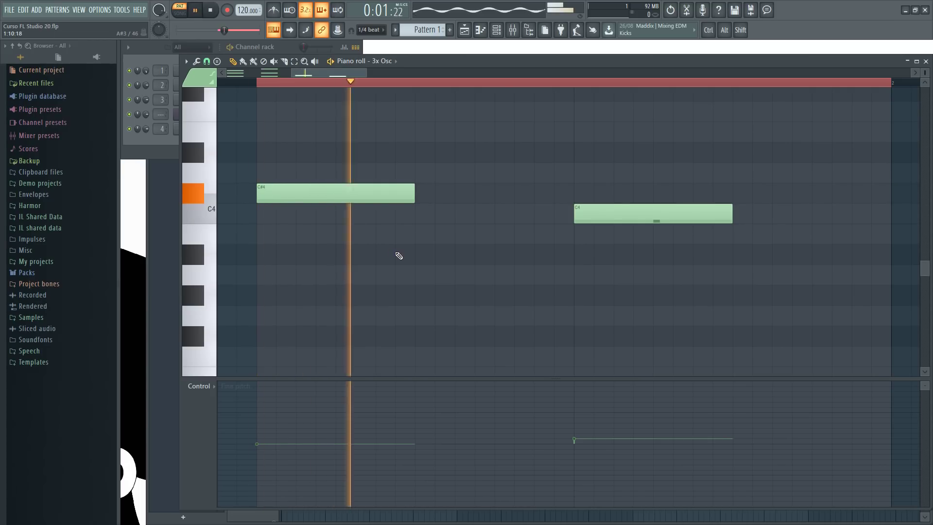
pyautogui.press('space')
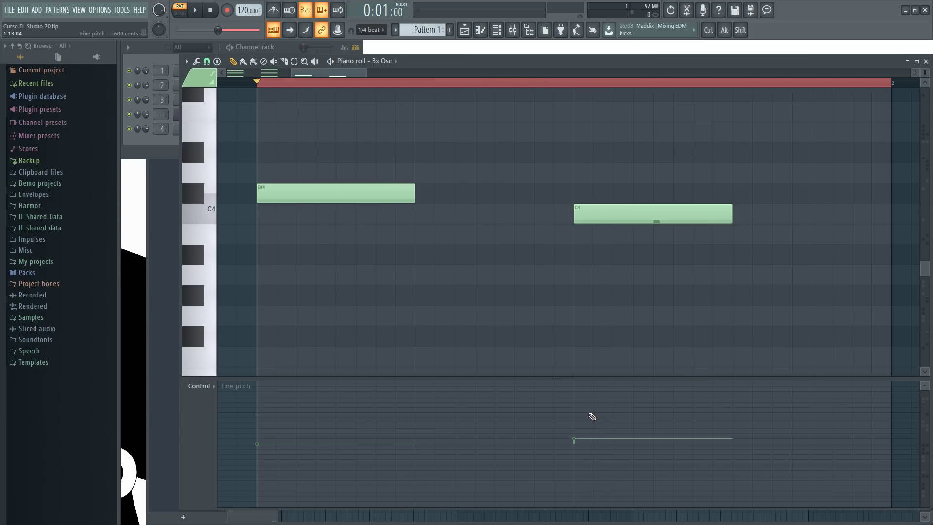
# Raise the second note's fine pitch to its maximum and move the first note up to C5.
pyautogui.moveTo(585, 417); pyautogui.dragTo(581, 416)
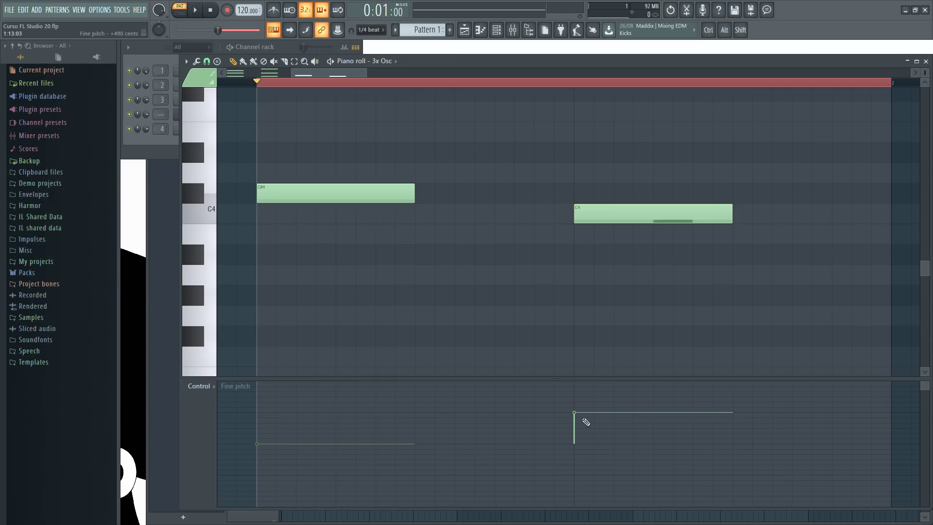
pyautogui.moveTo(581, 414); pyautogui.dragTo(585, 375)
pyautogui.scroll(-3, 337, 270)
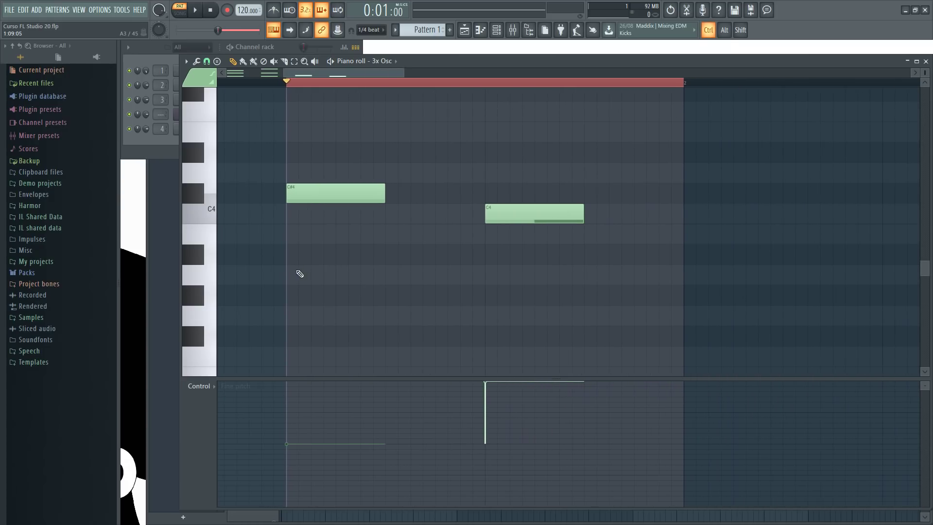
pyautogui.scroll(3, 301, 278)
pyautogui.scroll(-3, 300, 280)
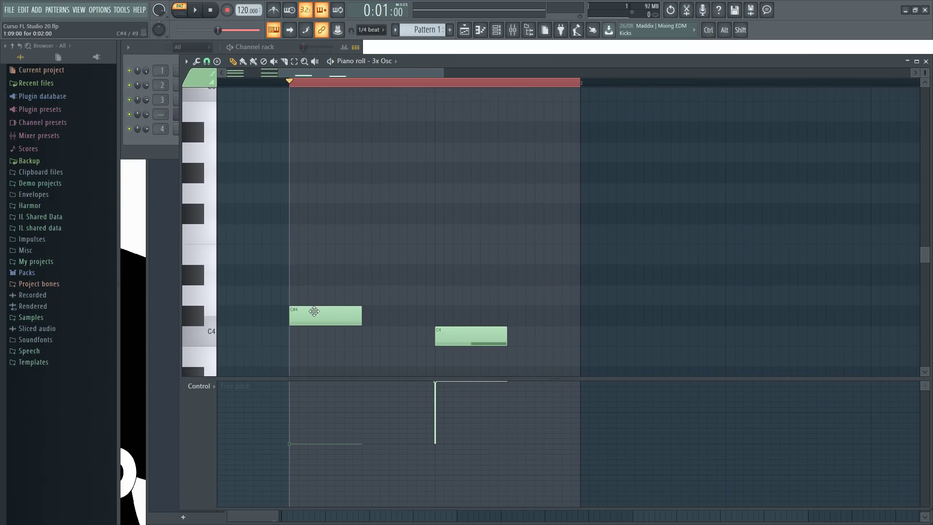
pyautogui.moveTo(313, 316); pyautogui.dragTo(313, 92)
pyautogui.scroll(3, 309, 146)
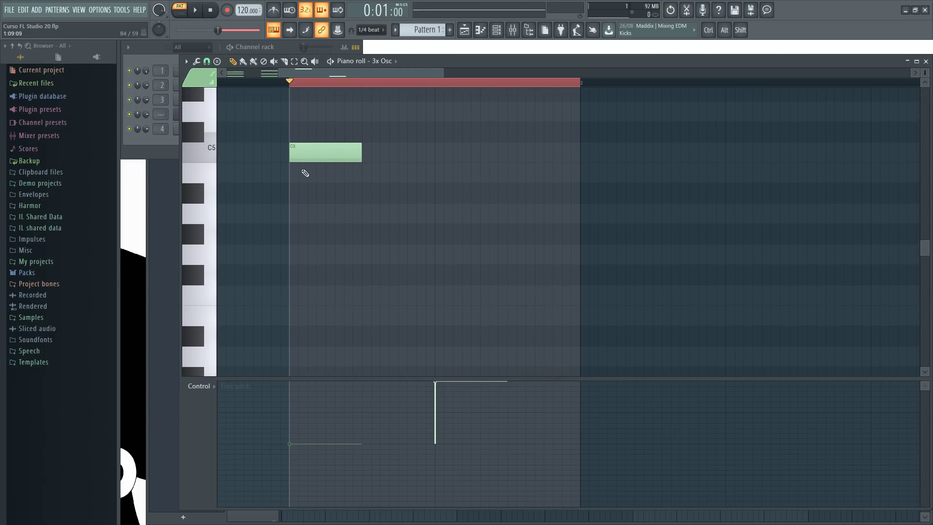
# Play the selected range to compare the C5 note with the fine-pitched C4.
pyautogui.moveTo(925, 73); pyautogui.dragTo(925, 80)
pyautogui.scroll(-3, 696, 129)
pyautogui.press('space')
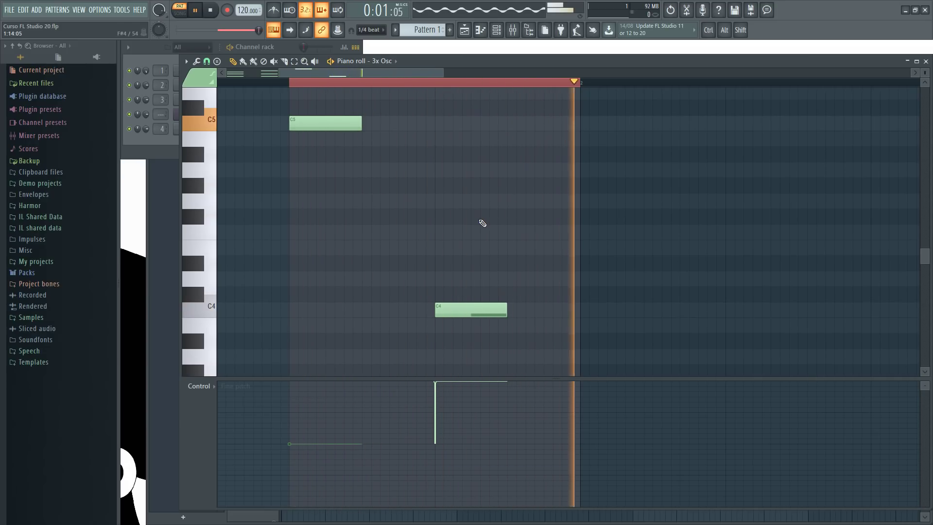
pyautogui.press('space')
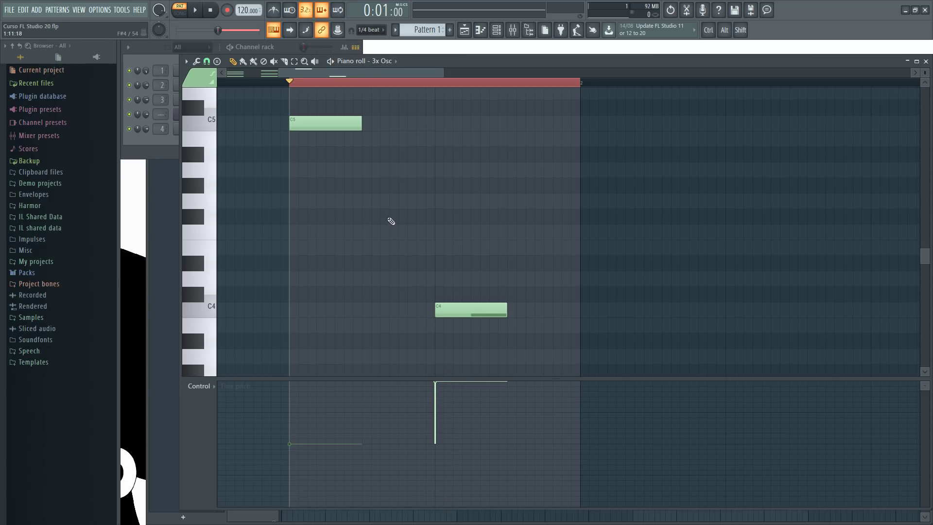
# Delete both notes in the selected range and reduce the first two chords to their C4 notes.
pyautogui.scroll(-3, 382, 200)
pyautogui.rightClick(365, 118)
pyautogui.rightClick(428, 306)
pyautogui.scroll(-3, 389, 156)
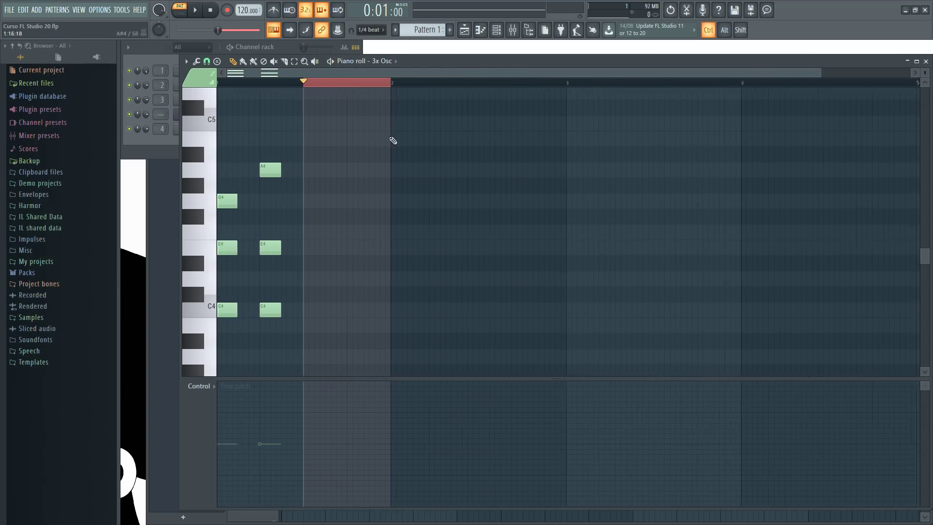
pyautogui.scroll(1, 272, 123)
pyautogui.hscroll(-1, 295, 86)
pyautogui.rightClick(309, 170)
pyautogui.rightClick(311, 247)
pyautogui.rightClick(236, 201)
pyautogui.rightClick(236, 247)
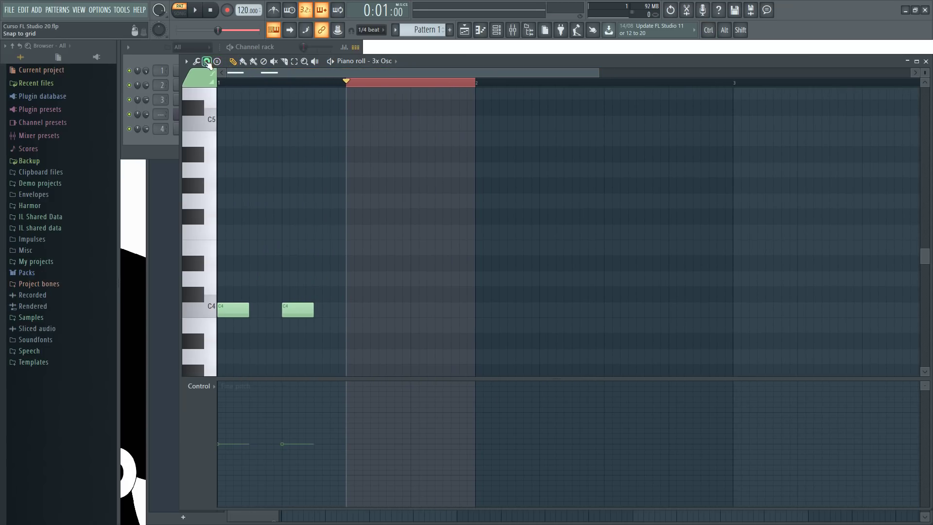
# Paint consecutive C4 notes until bars 1 and 2 are filled, and select the whole row of notes.
pyautogui.moveTo(252, 313); pyautogui.dragTo(692, 313)
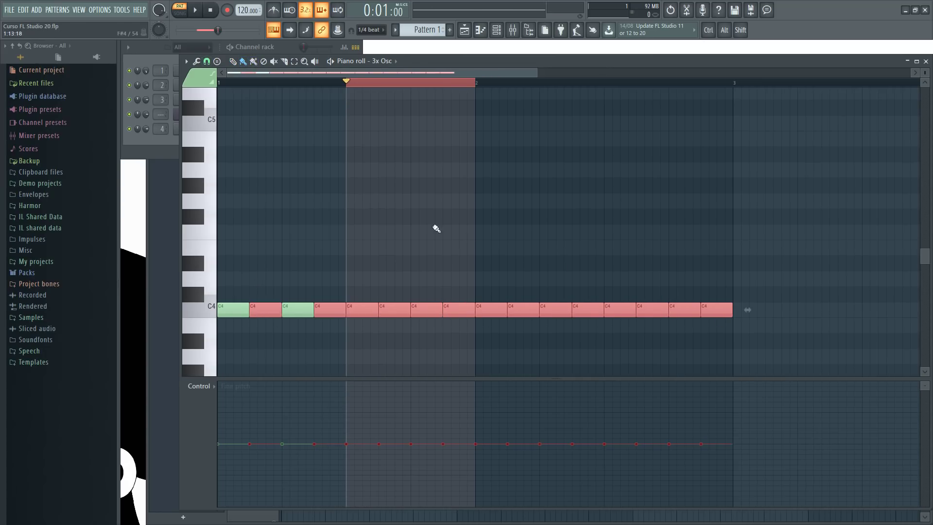
pyautogui.moveTo(786, 346); pyautogui.dragTo(219, 225)
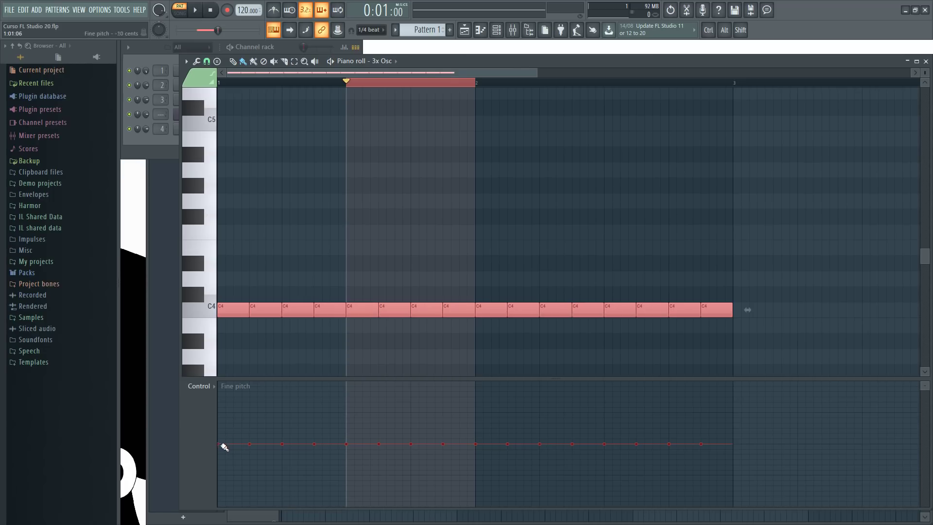
# Draw a rising fine pitch ramp across the row of C4 notes up to +1200 cents and play the selected range.
pyautogui.moveTo(221, 448)
pyautogui.mouseDown()
pyautogui.moveTo(541, 423)
pyautogui.moveTo(723, 360)
pyautogui.moveTo(709, 384)
pyautogui.mouseUp()
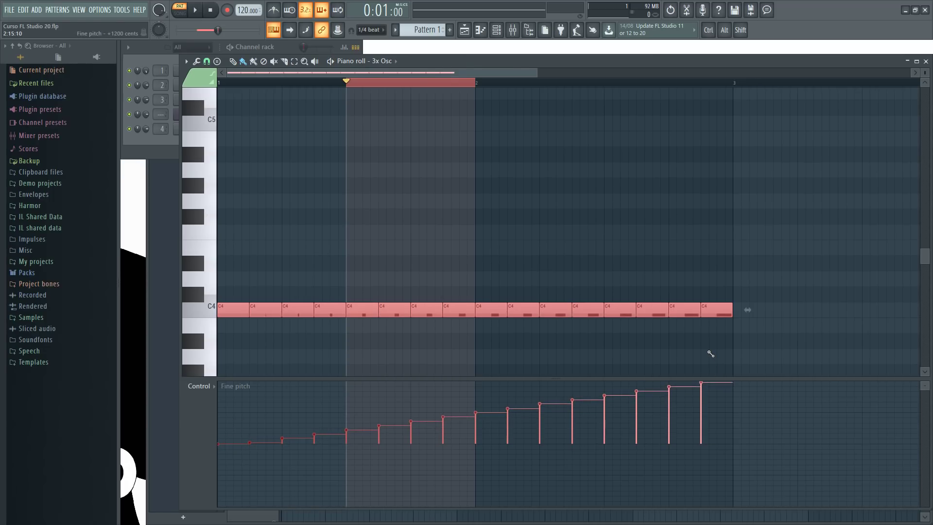
pyautogui.press('space')
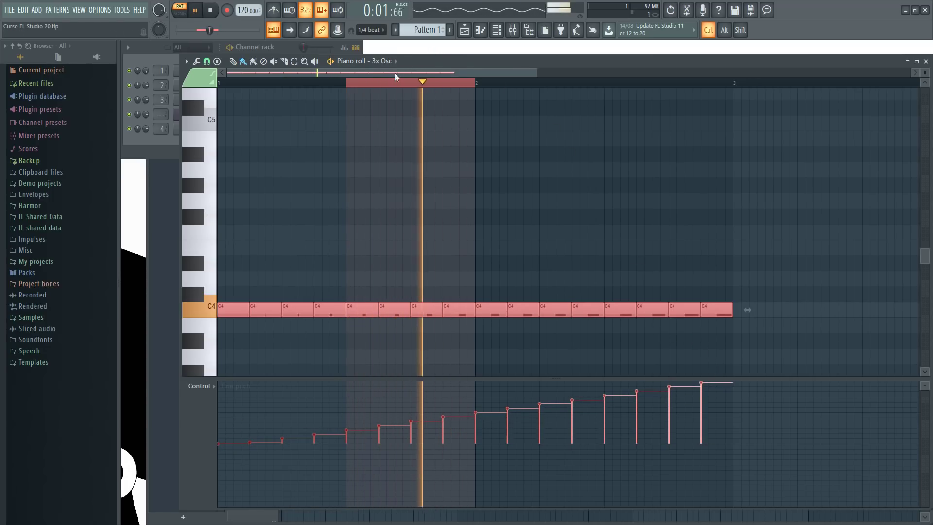
pyautogui.scroll(5, 390, 77)
pyautogui.press('space')
# Clear the time selection and play the whole row of C4 notes to hear the pitch ramp.
pyautogui.scroll(-4, 413, 86)
pyautogui.moveTo(379, 73); pyautogui.dragTo(111, 74)
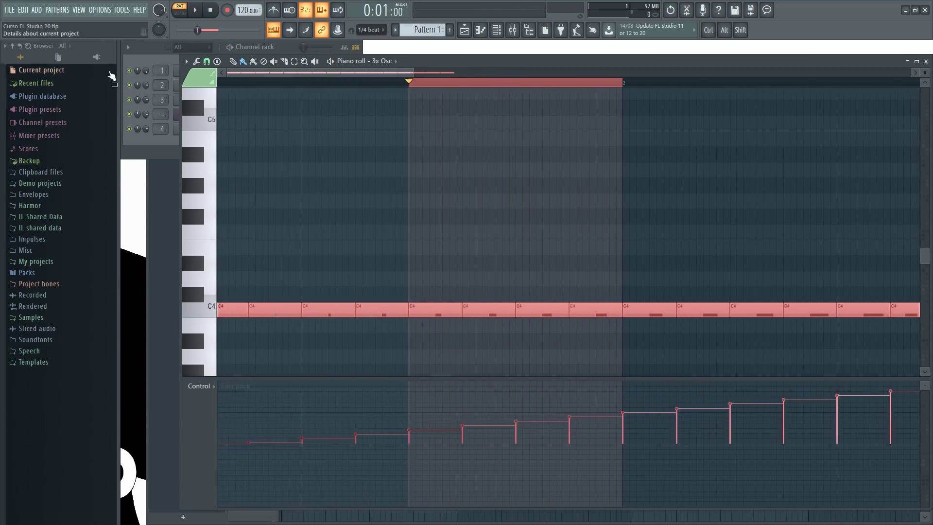
pyautogui.click(365, 89)
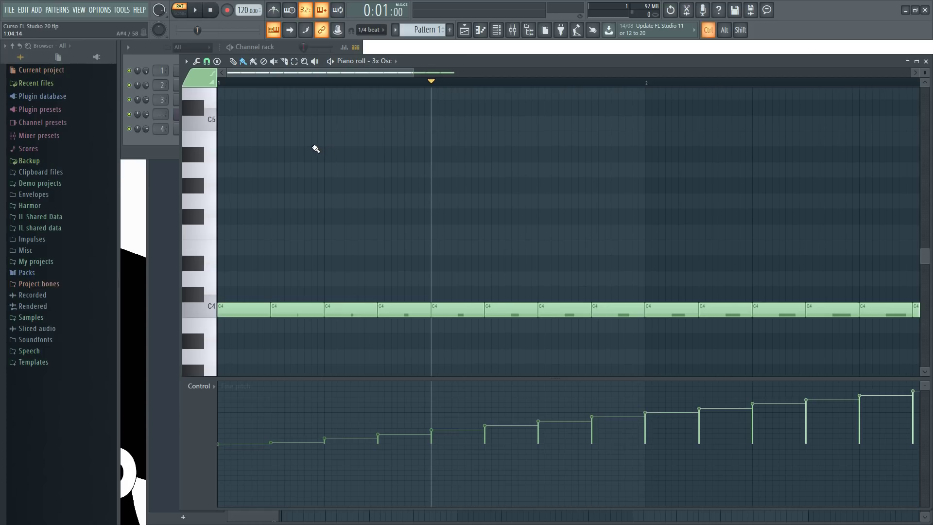
pyautogui.scroll(-4, 302, 140)
pyautogui.scroll(-1, 302, 140)
pyautogui.click(200, 14)
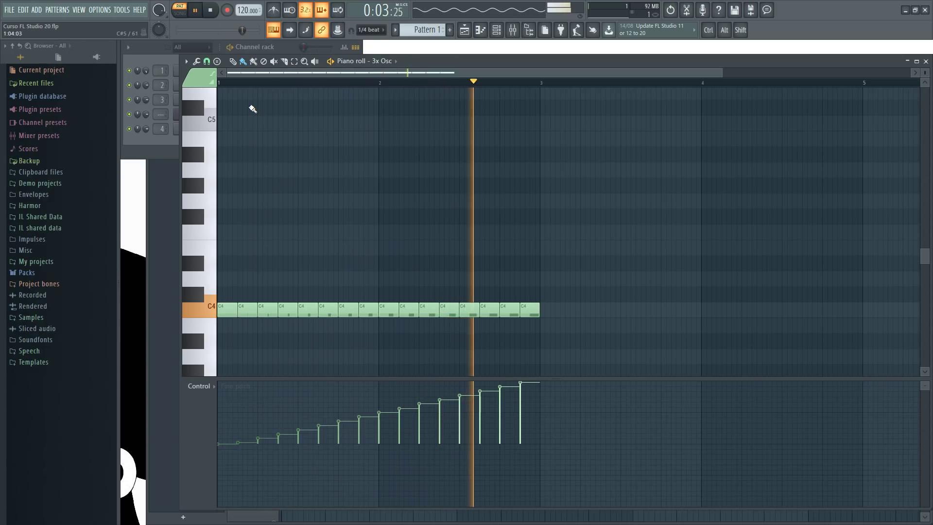
pyautogui.press('space')
# Erase the whole row of C4 notes and list the properties available for the control lane.
pyautogui.moveTo(530, 309); pyautogui.dragTo(234, 313)
pyautogui.click(205, 418)
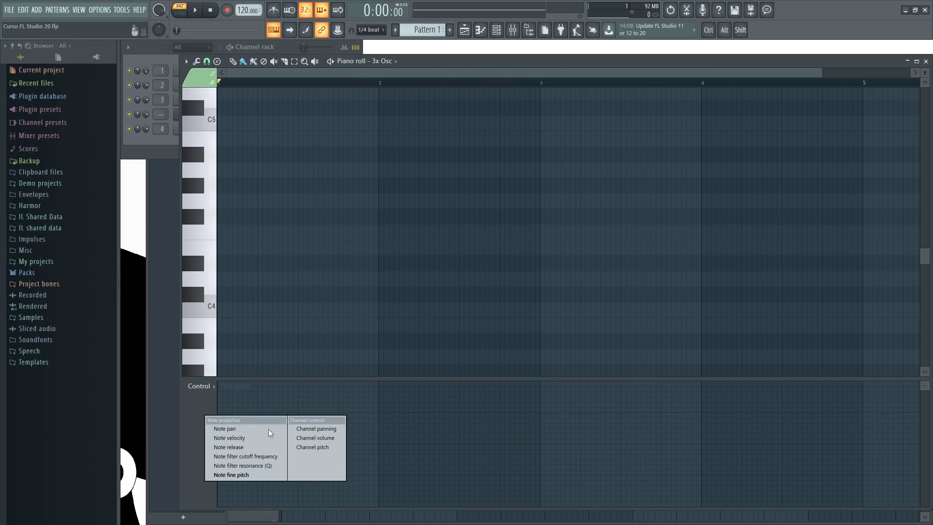
# Insert a Sytrus channel above the Snare channel in the channel rack.
pyautogui.click(294, 51)
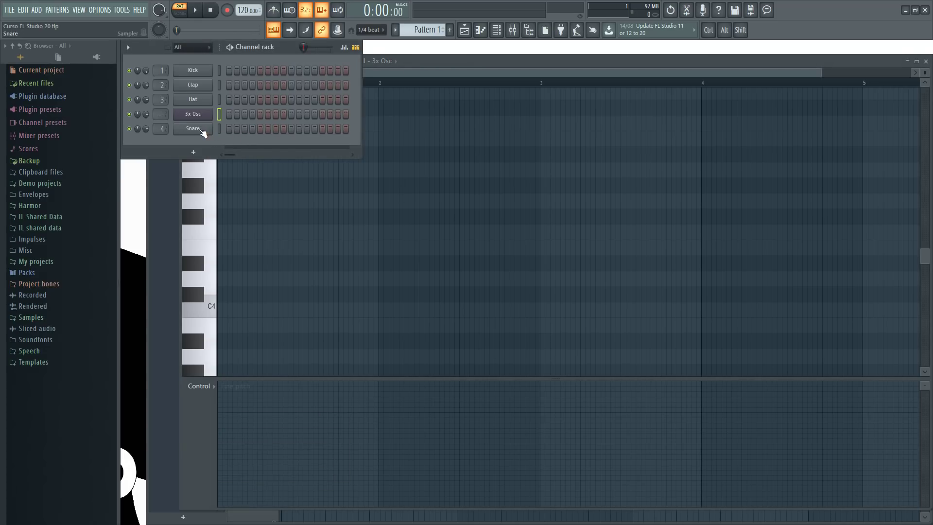
pyautogui.rightClick(203, 133)
pyautogui.moveTo(277, 205)
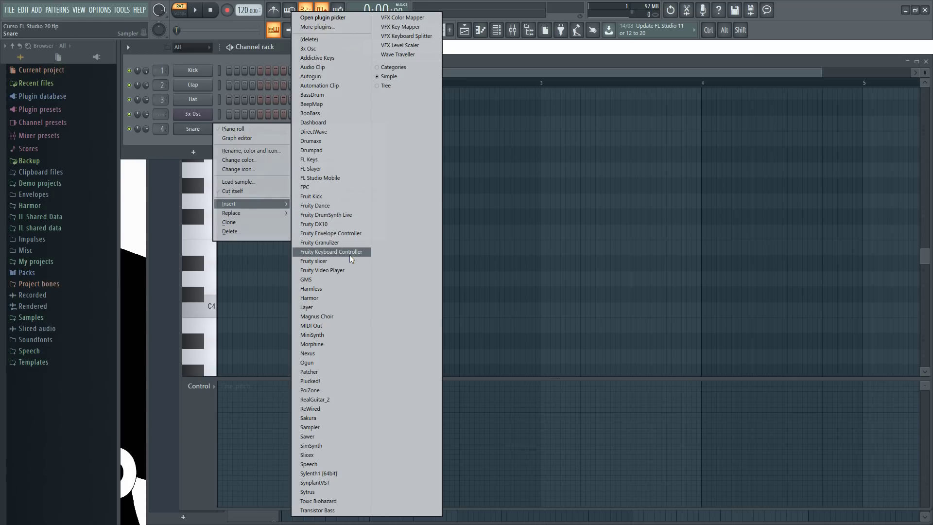
pyautogui.click(321, 493)
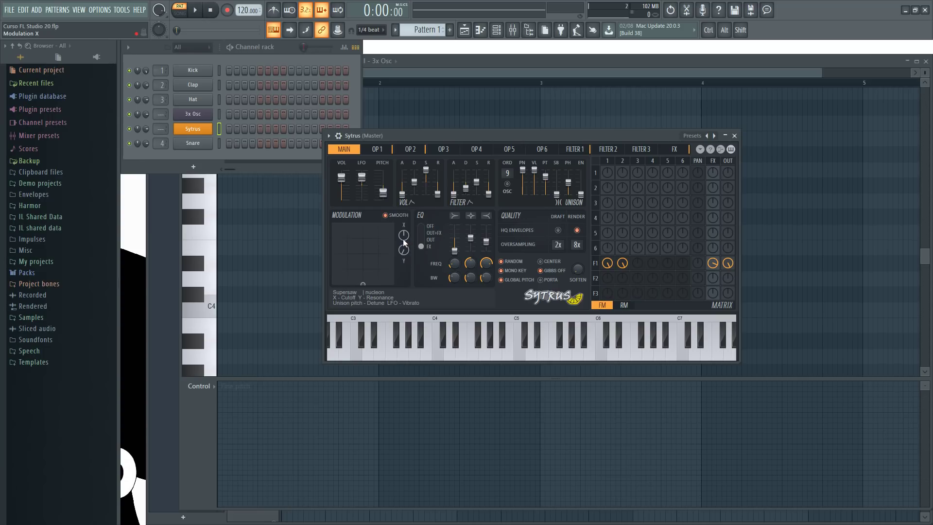
# Move the Sytrus window aside, try its Modulation X knob and highlight the Y parameter's name in the preset notes.
pyautogui.moveTo(386, 138); pyautogui.dragTo(355, 134)
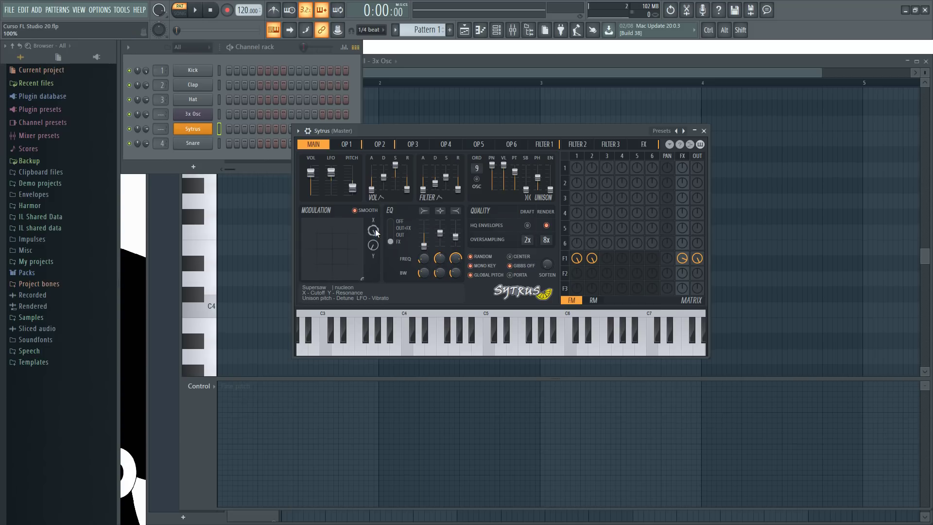
pyautogui.moveTo(378, 239); pyautogui.dragTo(379, 226)
pyautogui.doubleClick(330, 293)
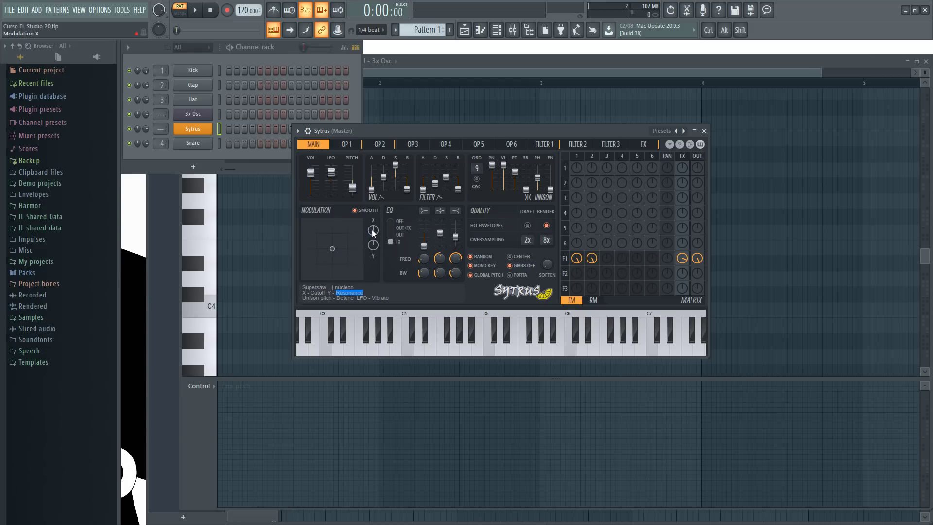
# Play repeated test notes in Sytrus while moving the point around the modulation pad.
pyautogui.moveTo(312, 243); pyautogui.dragTo(310, 261)
pyautogui.write('q')
pyautogui.click(401, 131)
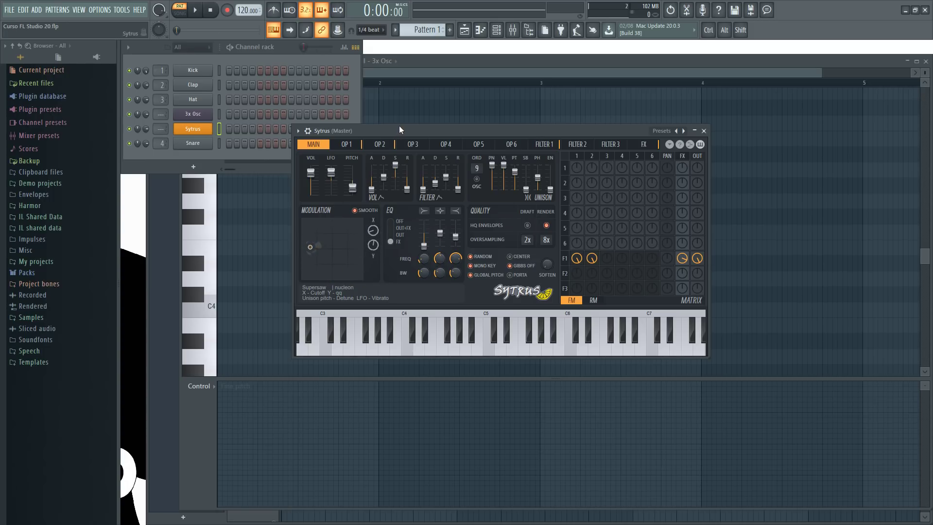
pyautogui.press('q')
pyautogui.press('q')
pyautogui.moveTo(313, 247); pyautogui.dragTo(310, 278)
pyautogui.press('q')
pyautogui.press('q')
pyautogui.press('q')
pyautogui.press('q')
pyautogui.press('q')
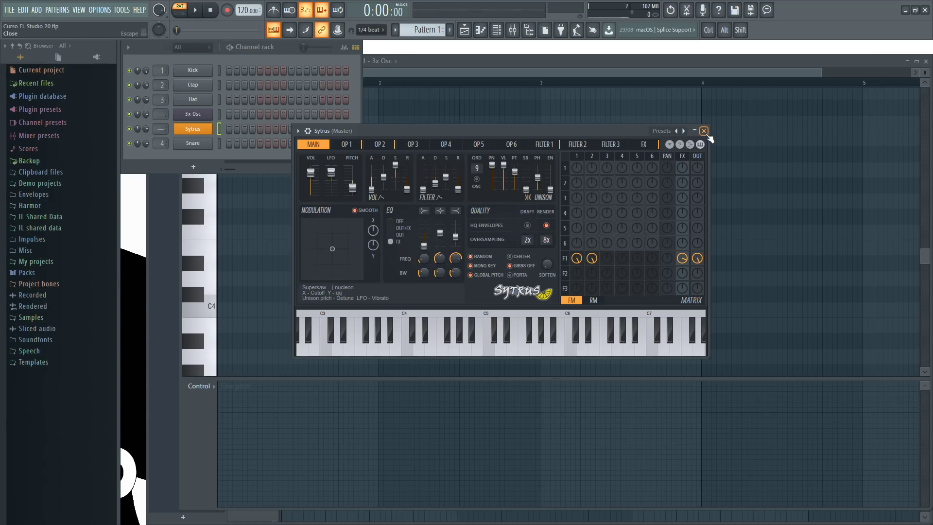
# Close the Sytrus window and open the Sytrus channel's piano roll.
pyautogui.click(704, 131)
pyautogui.rightClick(197, 130)
pyautogui.click(231, 128)
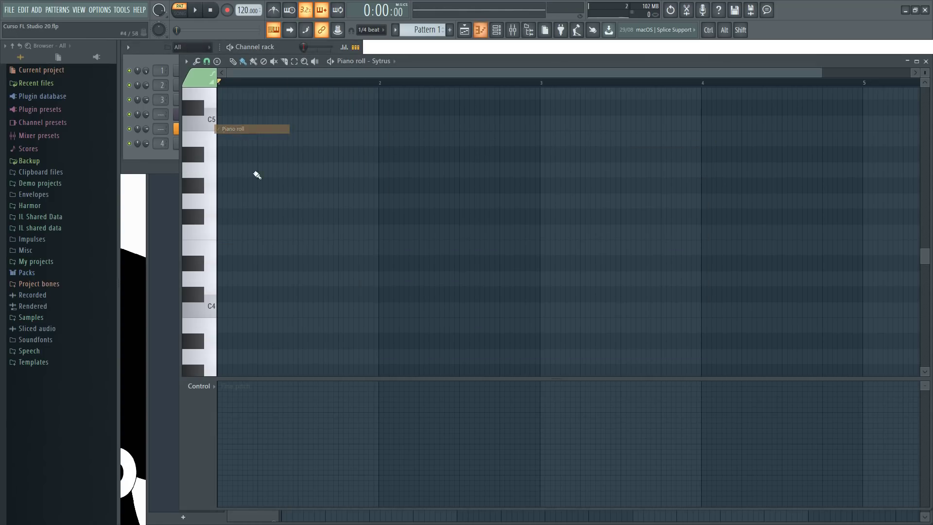
# Place eight separate C4 notes, one on each beat of bars 1 and 2.
pyautogui.click(231, 313)
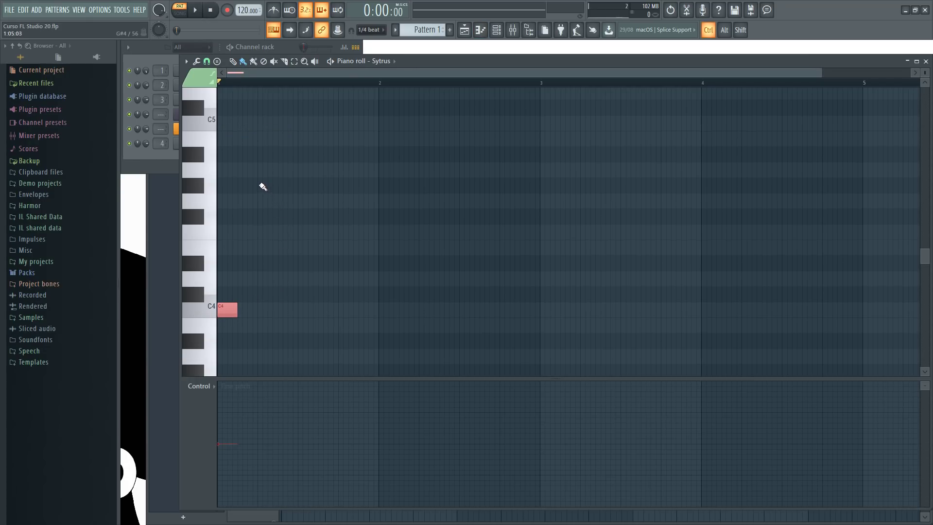
pyautogui.click(262, 313)
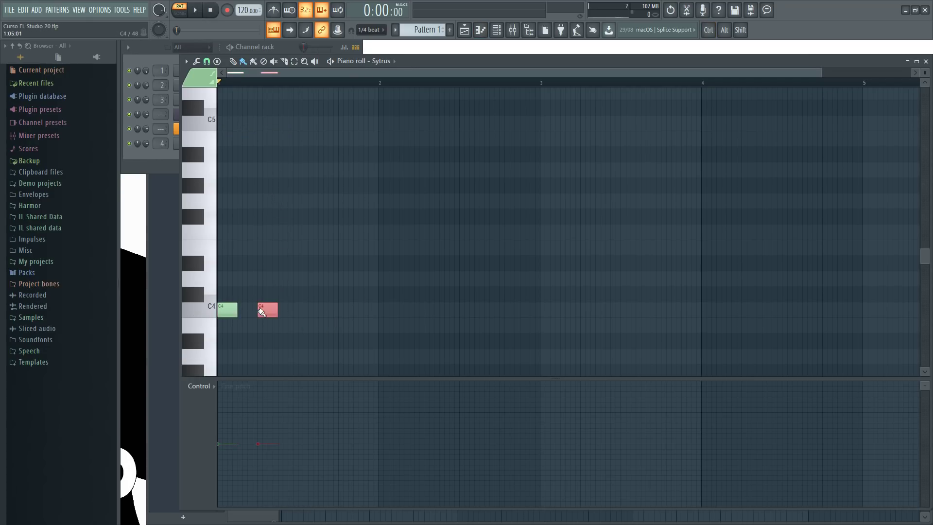
pyautogui.click(312, 311)
pyautogui.click(349, 311)
pyautogui.click(389, 311)
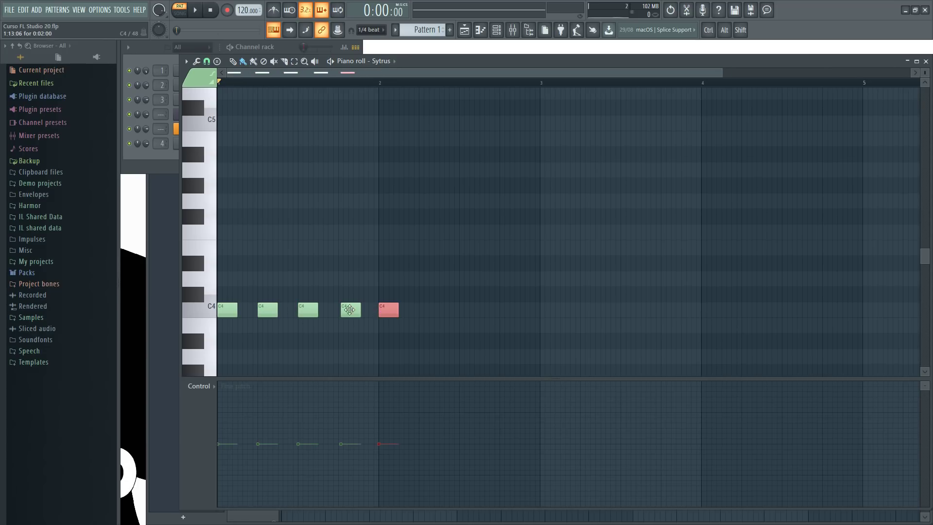
pyautogui.click(424, 311)
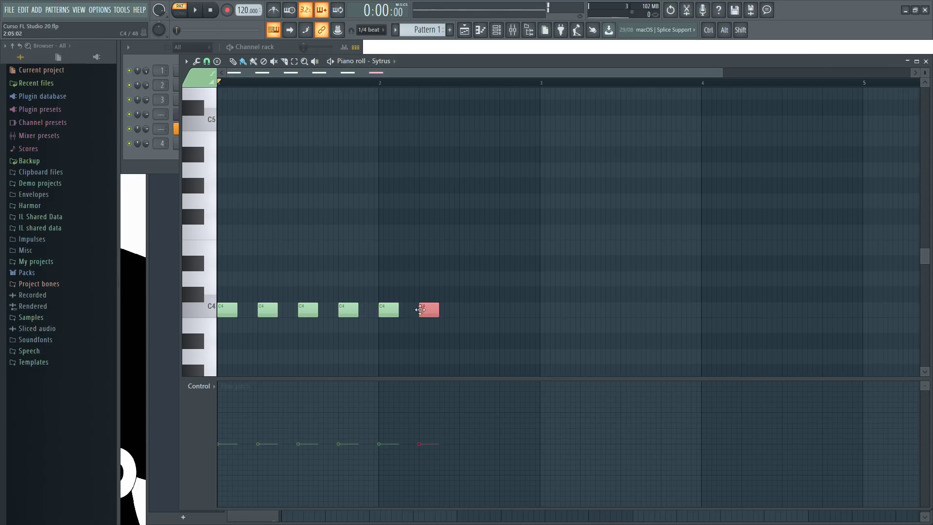
pyautogui.click(460, 310)
pyautogui.click(500, 310)
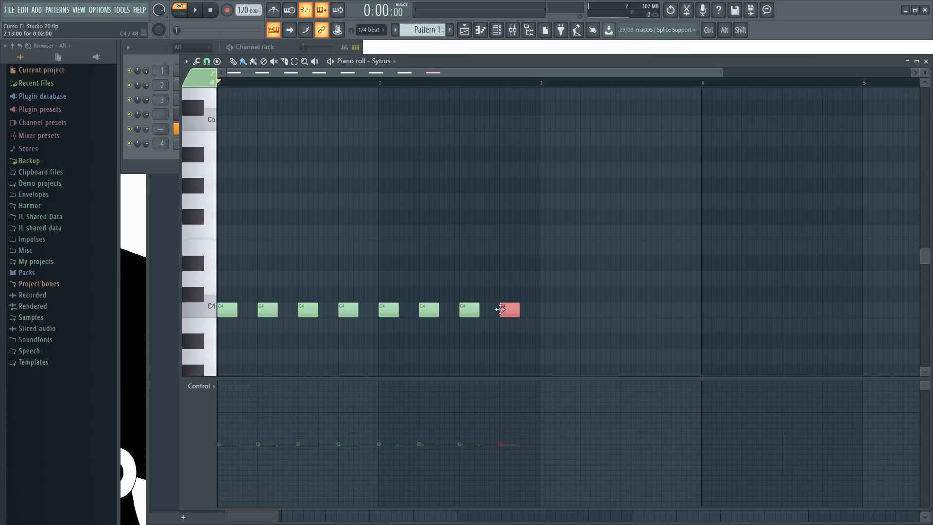
# Place four more C4 notes on the beats of bar 3, with the last one aligned to beat 4.
pyautogui.click(542, 311)
pyautogui.click(583, 310)
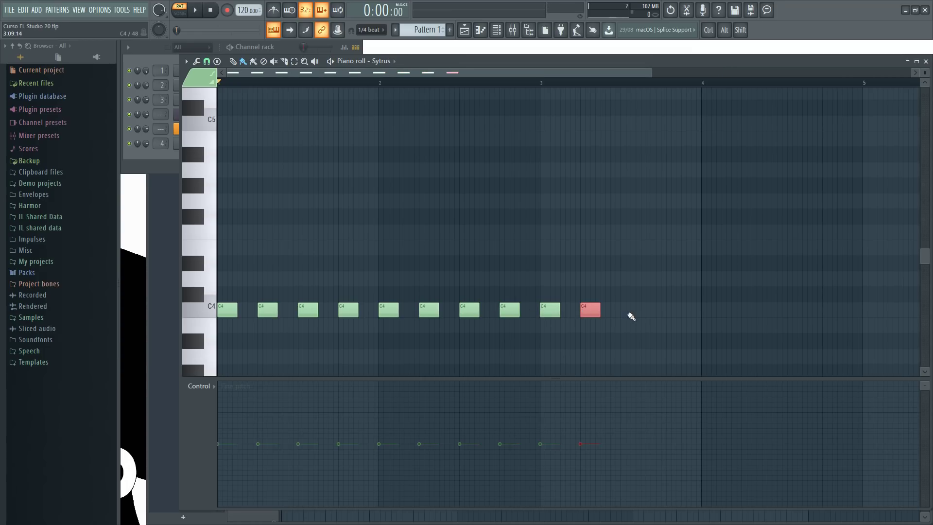
pyautogui.click(626, 311)
pyautogui.click(666, 310)
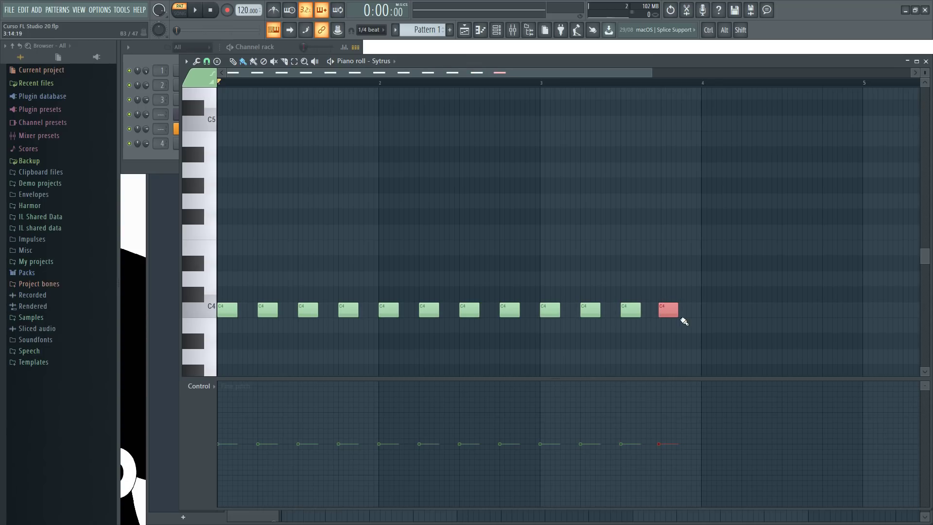
pyautogui.scroll(3, 671, 321)
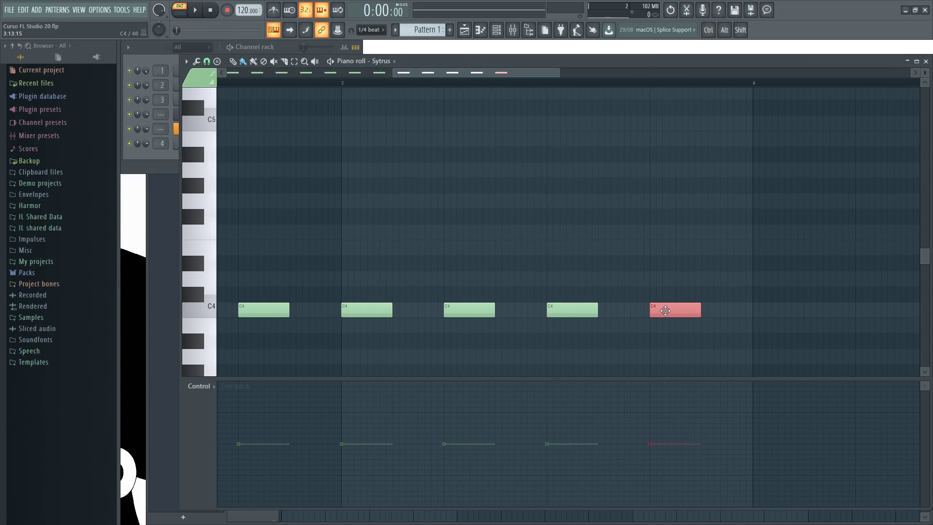
pyautogui.scroll(-4, 392, 101)
pyautogui.moveTo(413, 74); pyautogui.dragTo(336, 75)
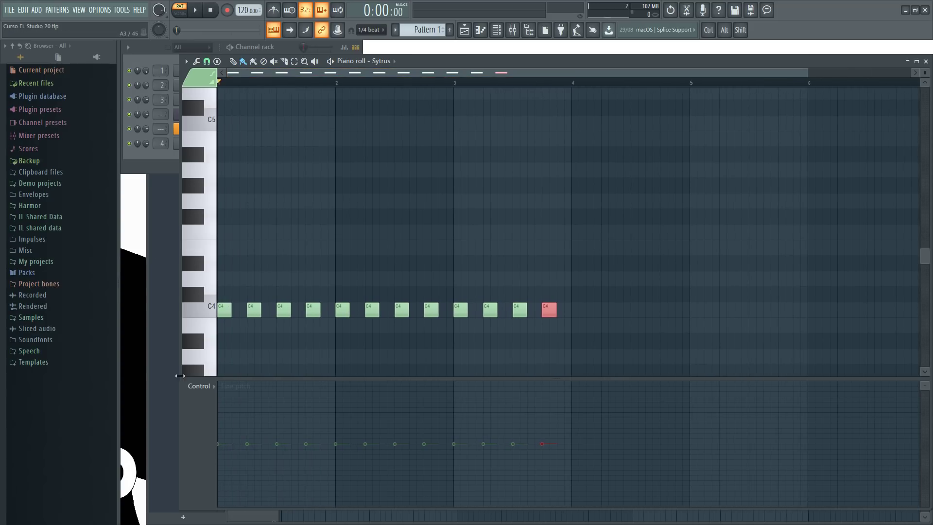
# Draw a rising note modulation X ramp from minimum to maximum across all the C4 notes and play the pattern.
pyautogui.click(202, 425)
pyautogui.click(223, 460)
pyautogui.moveTo(593, 364); pyautogui.dragTo(209, 267)
pyautogui.moveTo(224, 506)
pyautogui.mouseDown()
pyautogui.moveTo(350, 467)
pyautogui.moveTo(554, 375)
pyautogui.mouseUp()
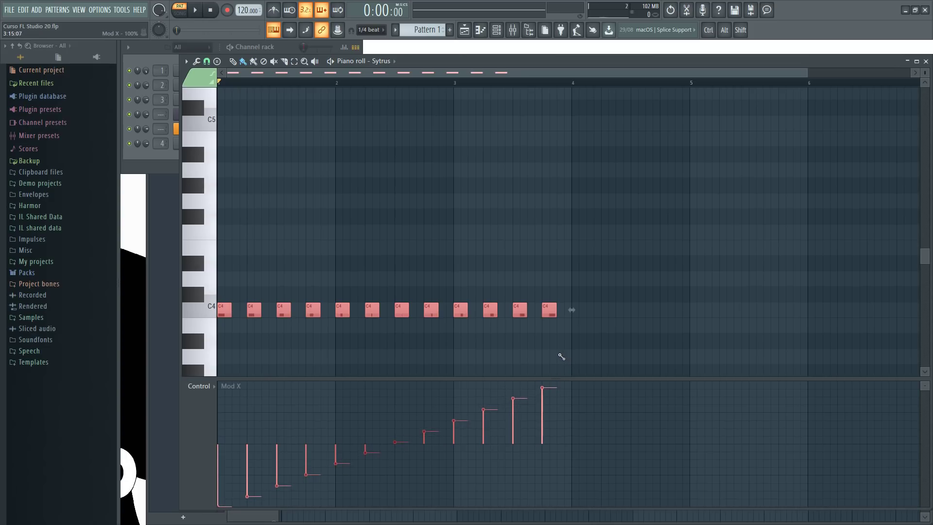
pyautogui.press('space')
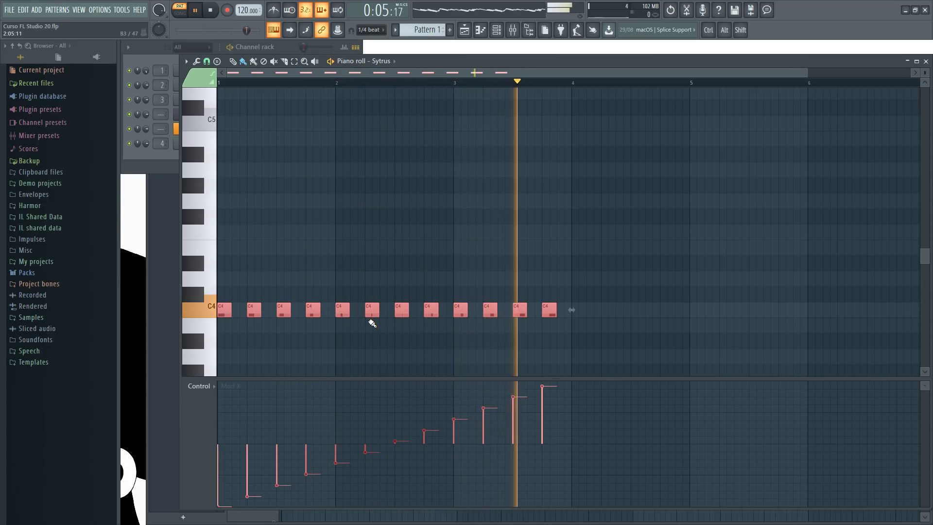
pyautogui.press('space')
# Open the Sytrus window, play test notes while turning the Modulation X knob, and return to the piano roll.
pyautogui.click(293, 45)
pyautogui.click(192, 128)
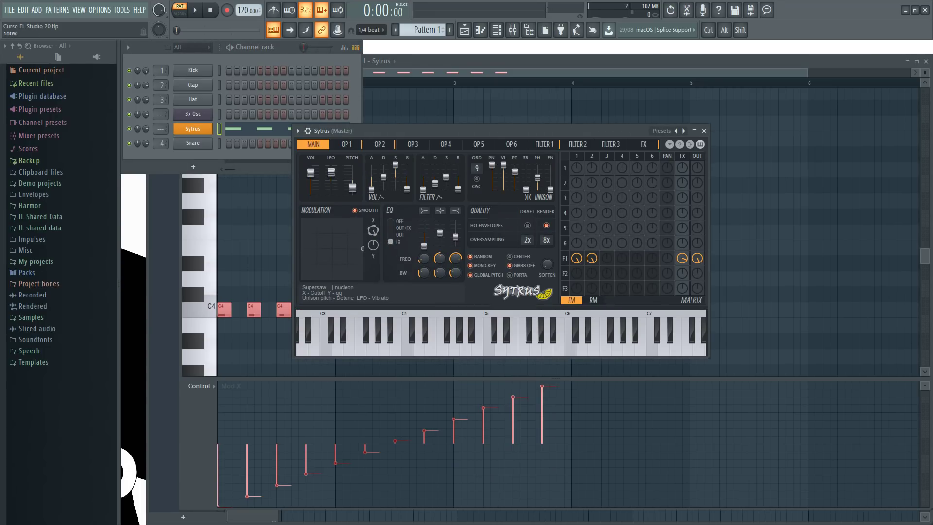
pyautogui.press('z')
pyautogui.moveTo(369, 235)
pyautogui.mouseDown()
pyautogui.moveTo(370, 200)
pyautogui.moveTo(370, 235)
pyautogui.mouseUp()
pyautogui.press('z')
pyautogui.press('z')
pyautogui.press('z')
pyautogui.press('z')
pyautogui.press('z')
pyautogui.click(225, 293)
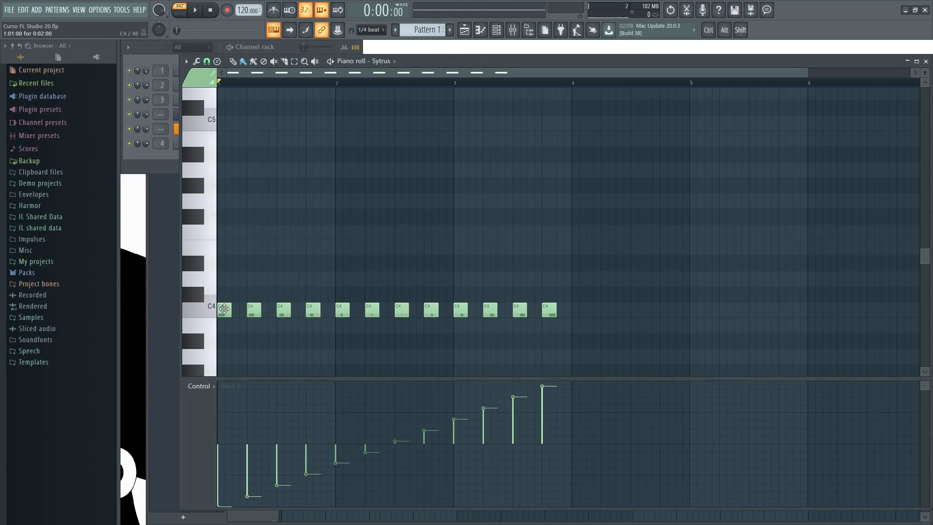
# Check the Modulation X control in the Sytrus window and go back to the piano roll.
pyautogui.click(287, 44)
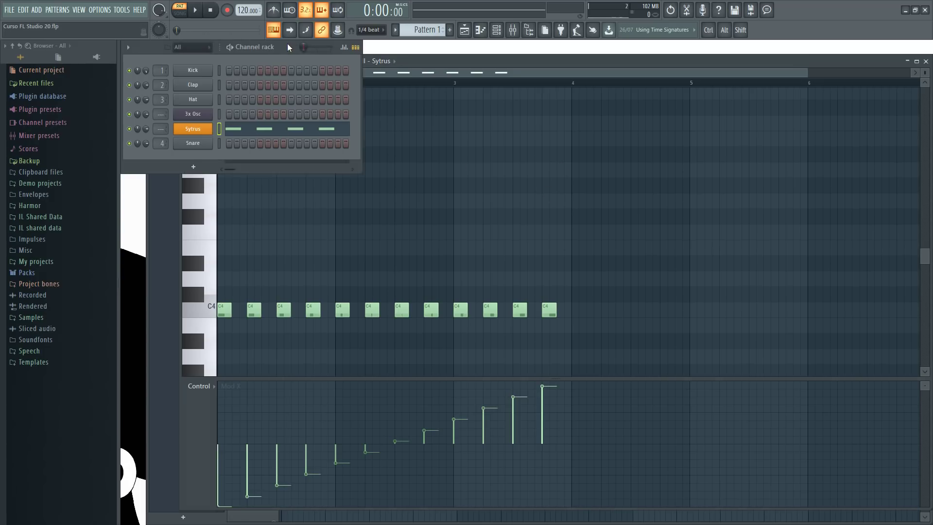
pyautogui.click(193, 129)
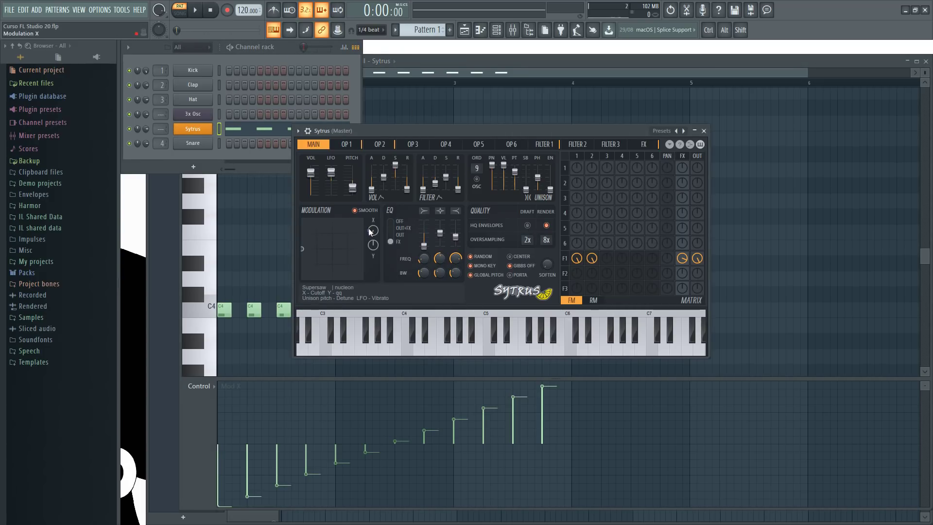
pyautogui.click(261, 228)
# Draw a falling note modulation Y ramp from maximum to minimum across all the C4 notes and play the pattern.
pyautogui.rightClick(195, 427)
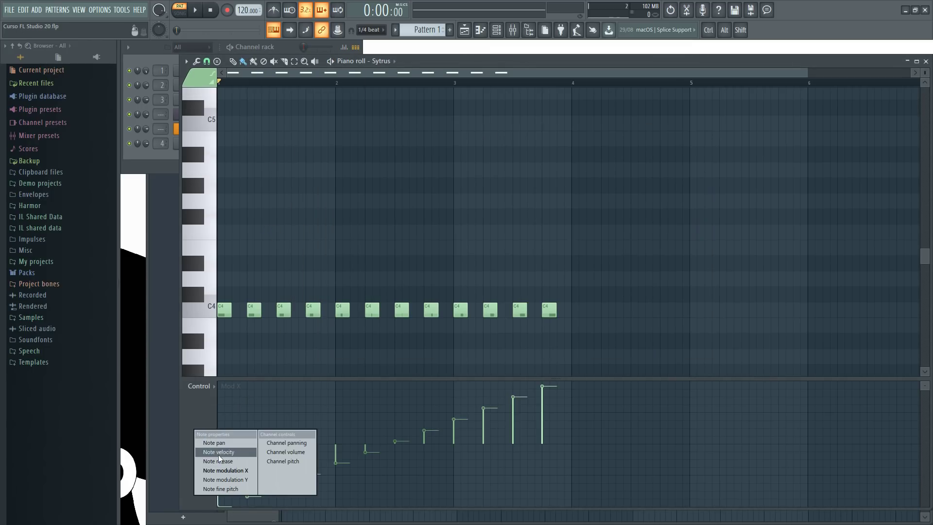
pyautogui.click(217, 482)
pyautogui.keyDown('ctrl'); pyautogui.moveTo(631, 344); pyautogui.dragTo(223, 279); pyautogui.keyUp('ctrl')
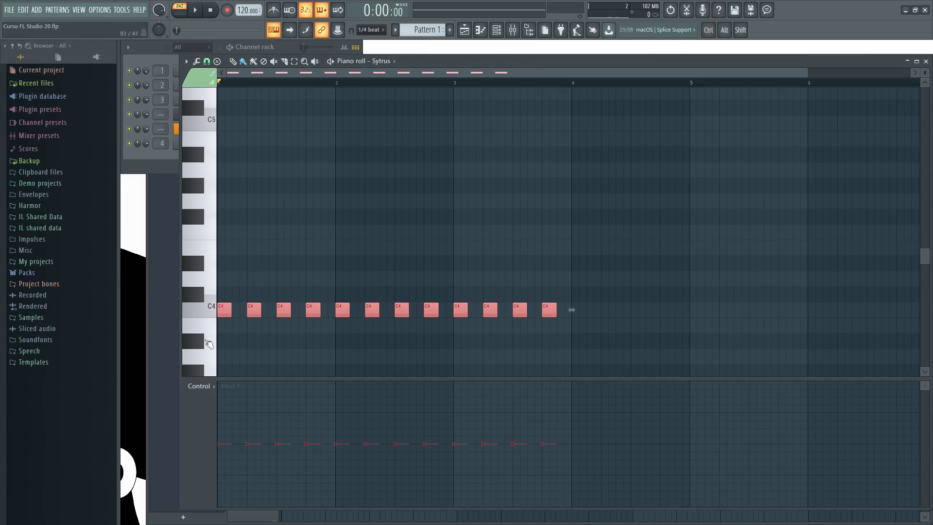
pyautogui.moveTo(220, 386)
pyautogui.mouseDown()
pyautogui.moveTo(473, 413)
pyautogui.moveTo(571, 506)
pyautogui.moveTo(546, 515)
pyautogui.mouseUp()
pyautogui.press('space')
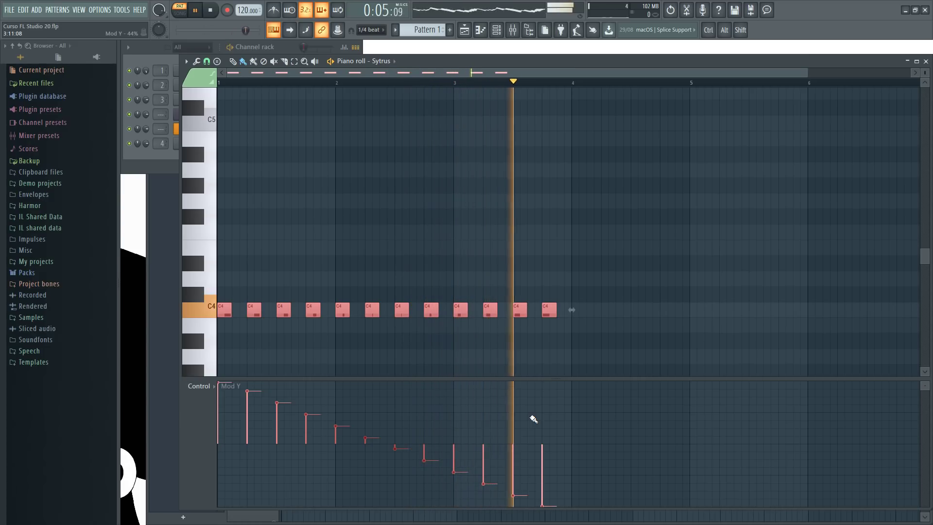
pyautogui.press('space')
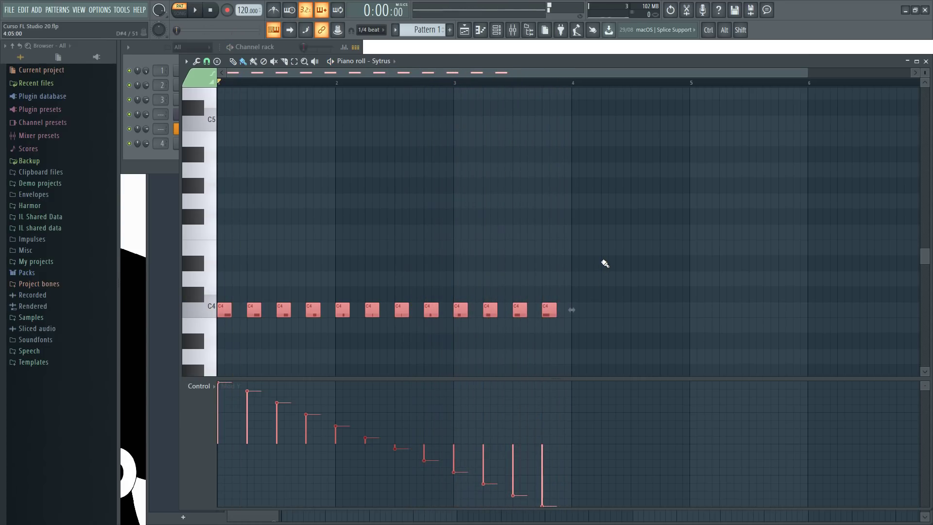
# Open the Sytrus window from the channel rack.
pyautogui.click(289, 48)
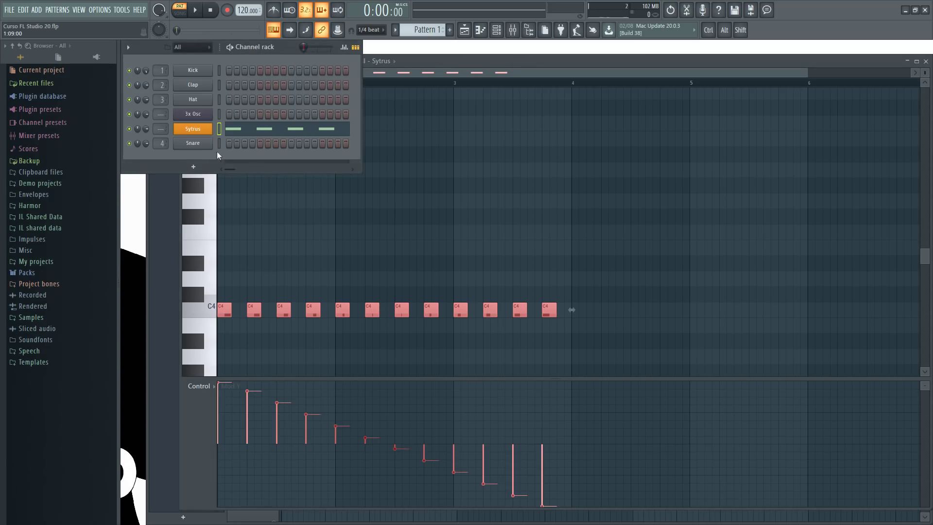
pyautogui.click(200, 134)
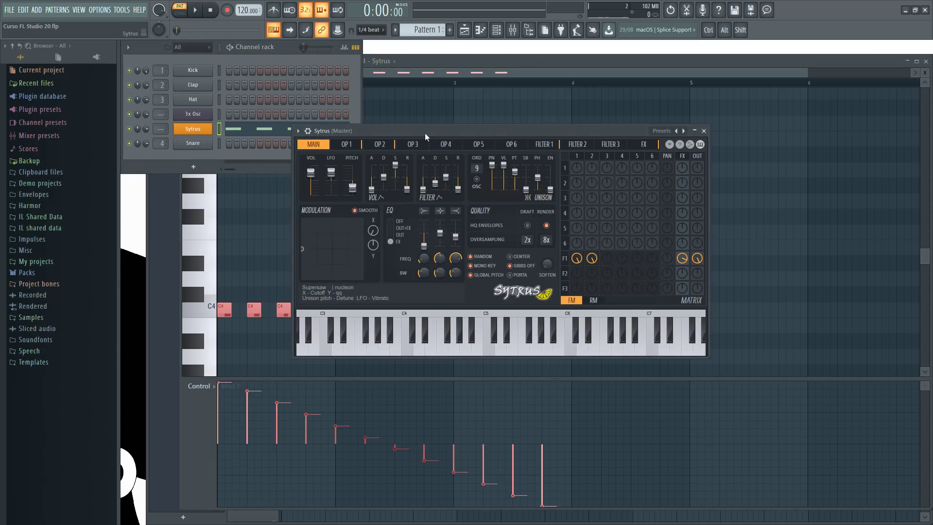
# Load the Sytrus preset Acid 7 and check the note properties available in its piano roll.
pyautogui.rightClick(670, 131)
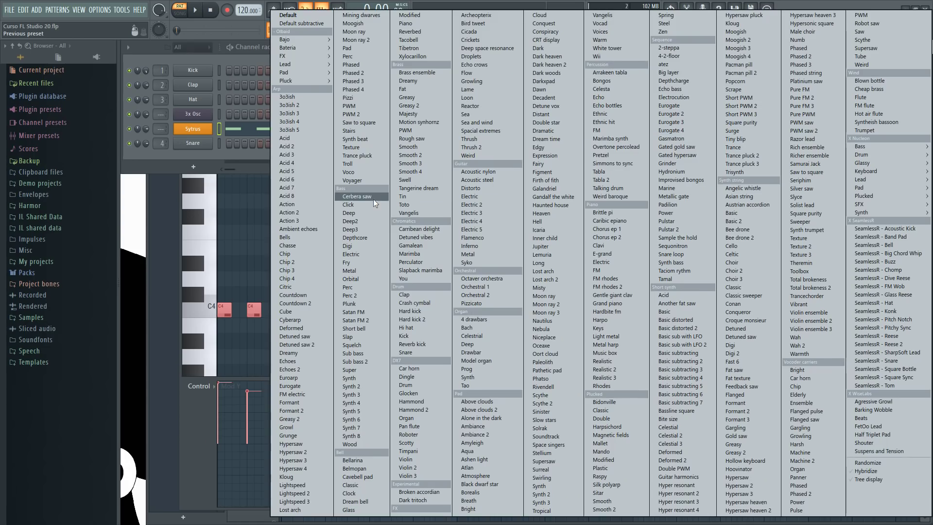
pyautogui.click(287, 188)
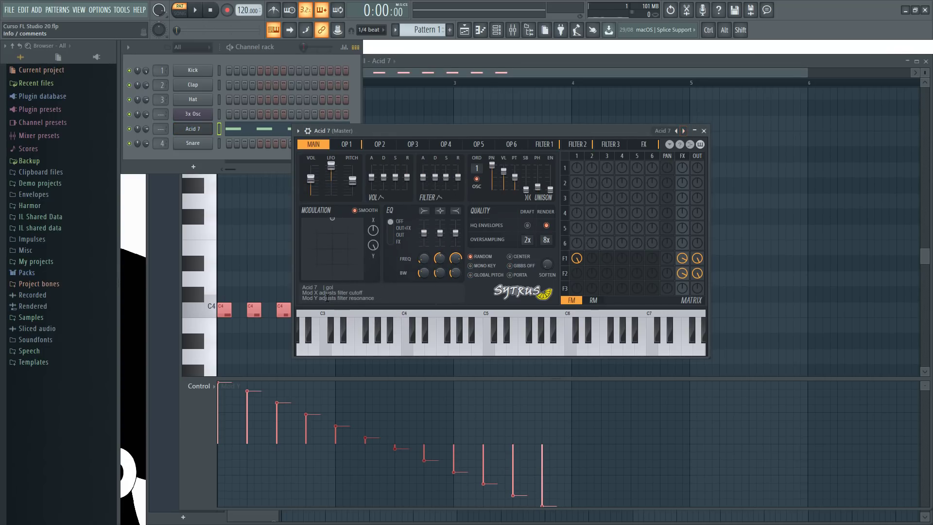
pyautogui.click(195, 431)
pyautogui.click(194, 430)
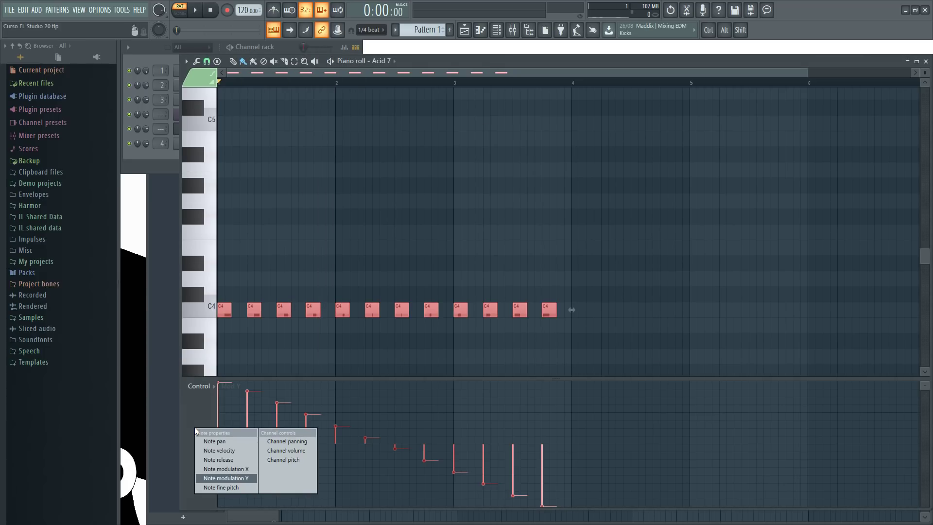
pyautogui.press('space')
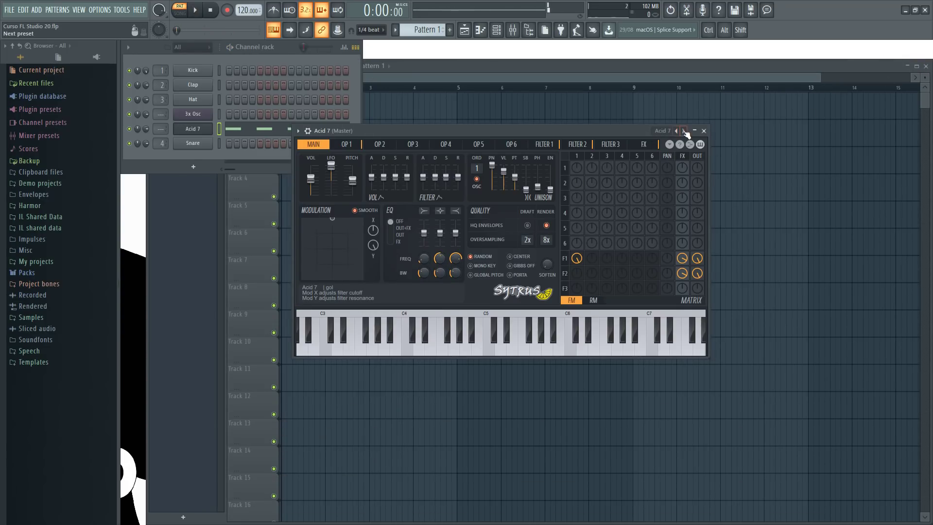
# Load the Citric preset, step forward to Countdown 2, and play the pattern with it before closing the plugin window.
pyautogui.click(672, 130)
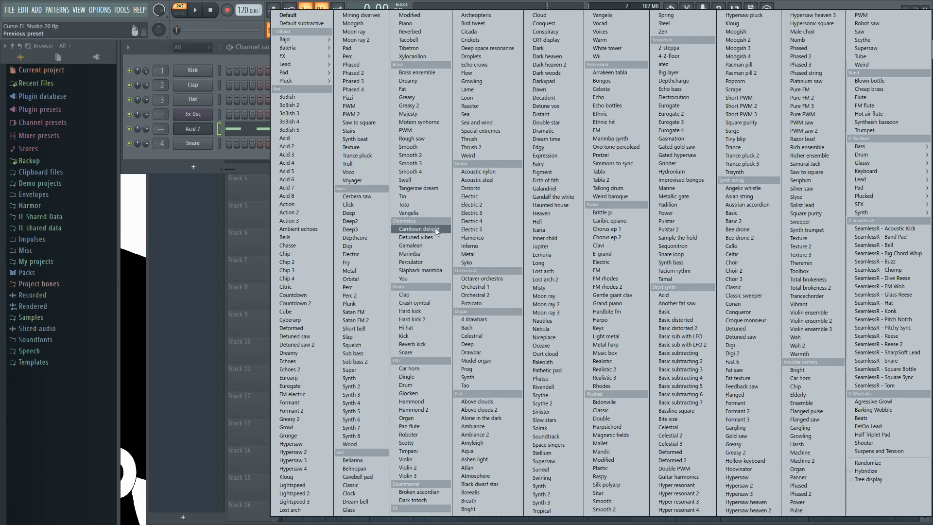
pyautogui.click(308, 286)
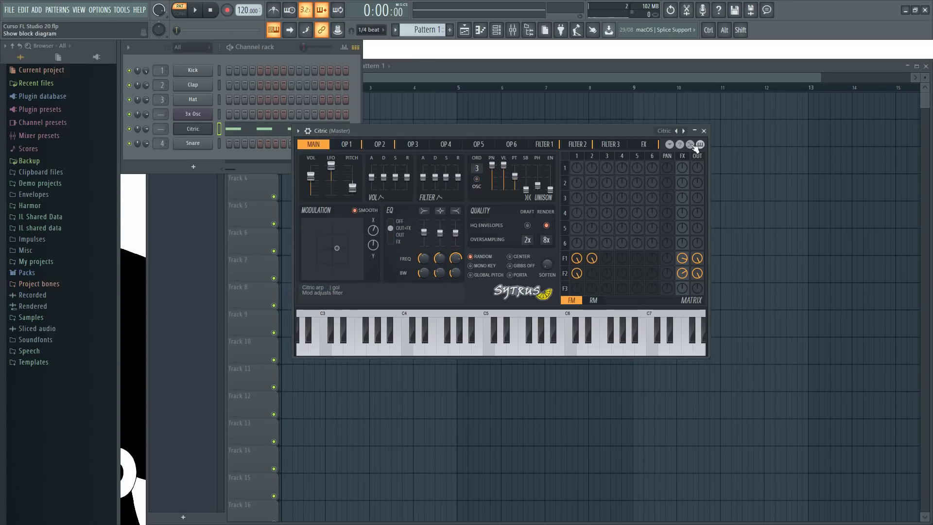
pyautogui.click(685, 131)
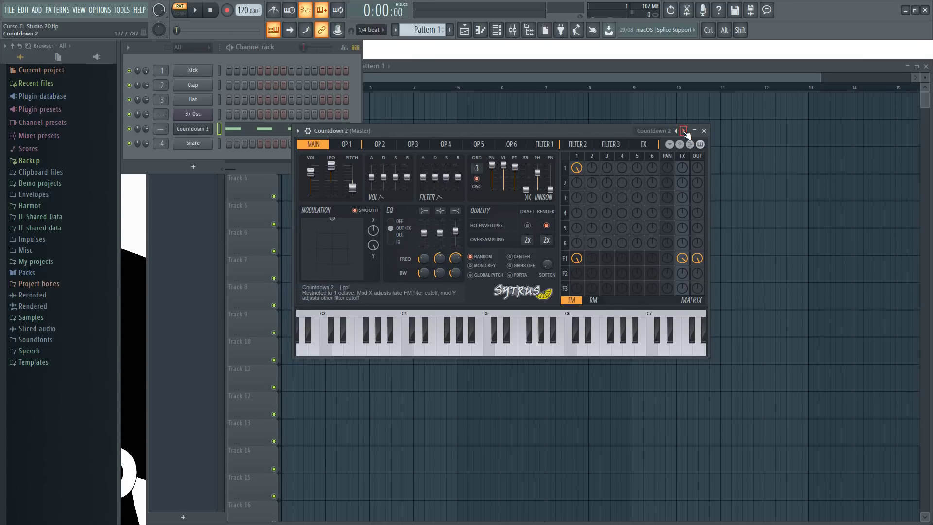
pyautogui.click(684, 131)
pyautogui.click(676, 132)
pyautogui.press('space')
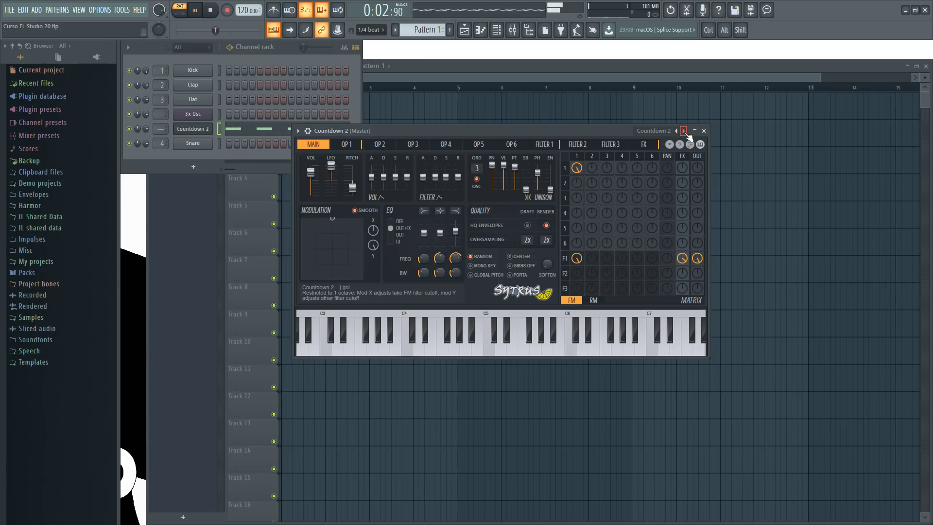
pyautogui.press('space')
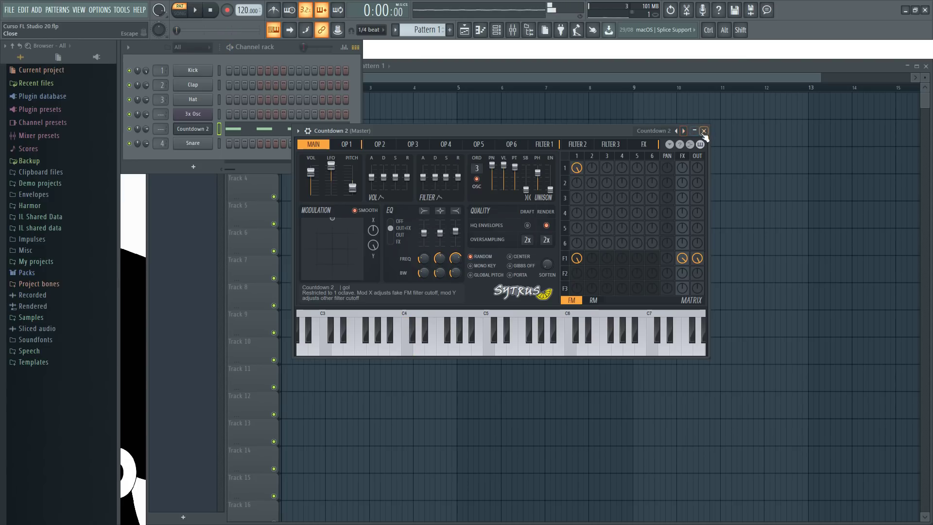
pyautogui.click(704, 131)
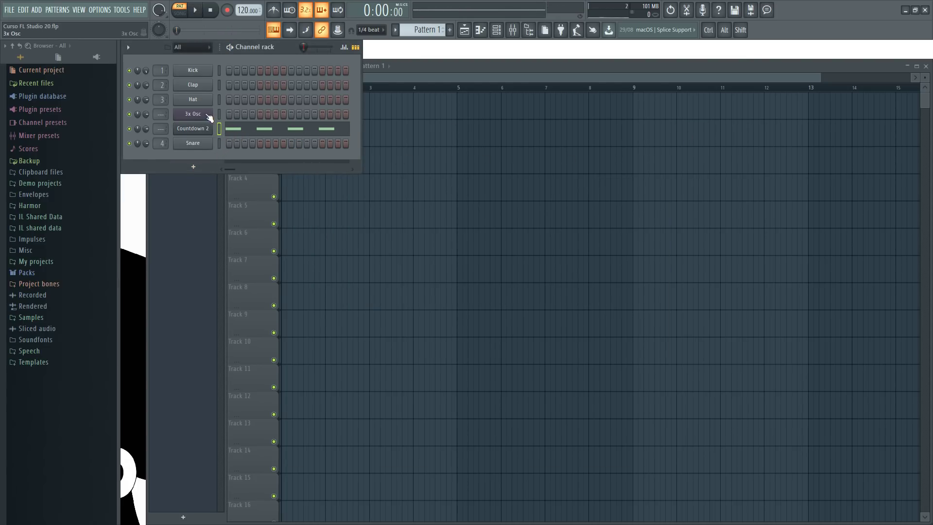
# Open the 3x Osc piano roll, check its note filter cutoff and resonance properties, and close it.
pyautogui.rightClick(202, 116)
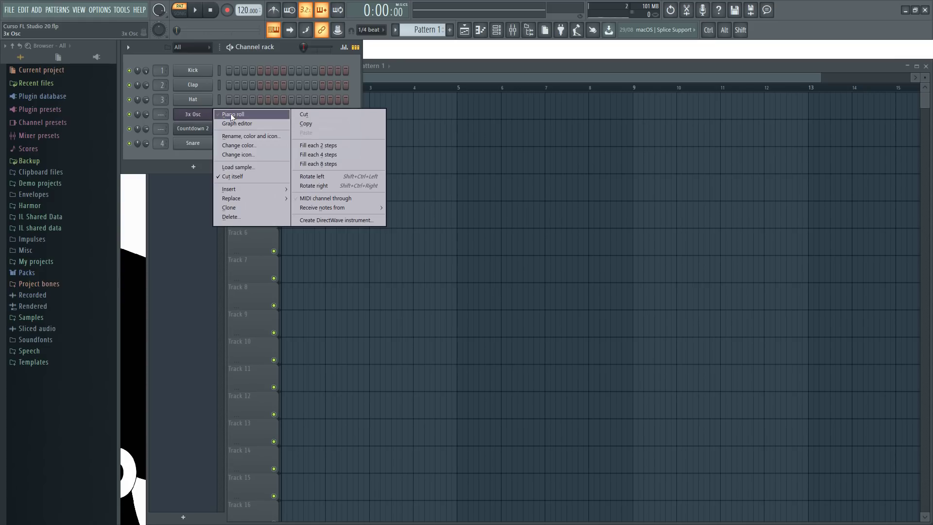
pyautogui.click(231, 113)
pyautogui.rightClick(205, 428)
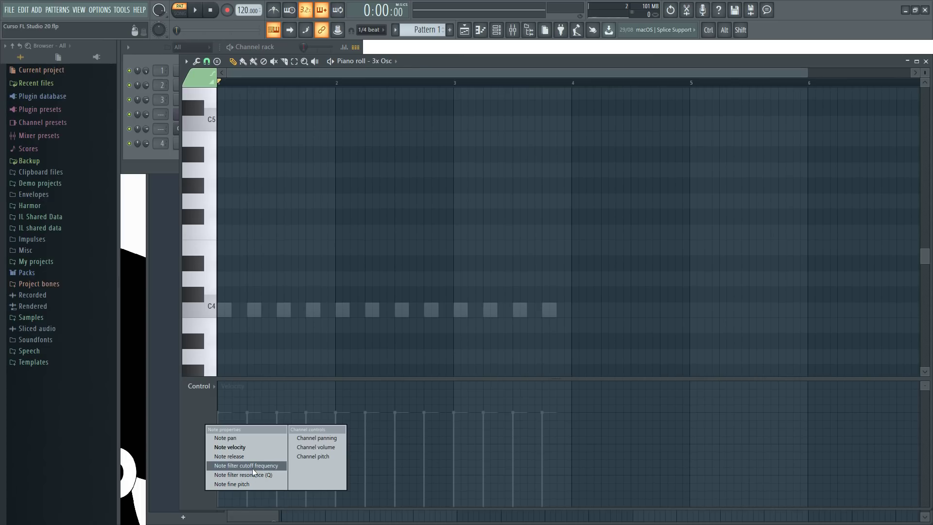
pyautogui.rightClick(587, 243)
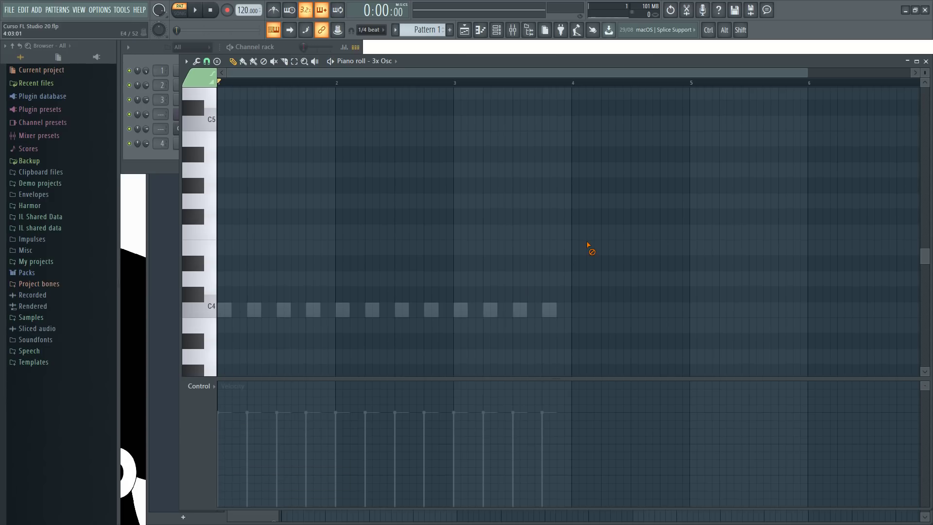
pyautogui.click(926, 61)
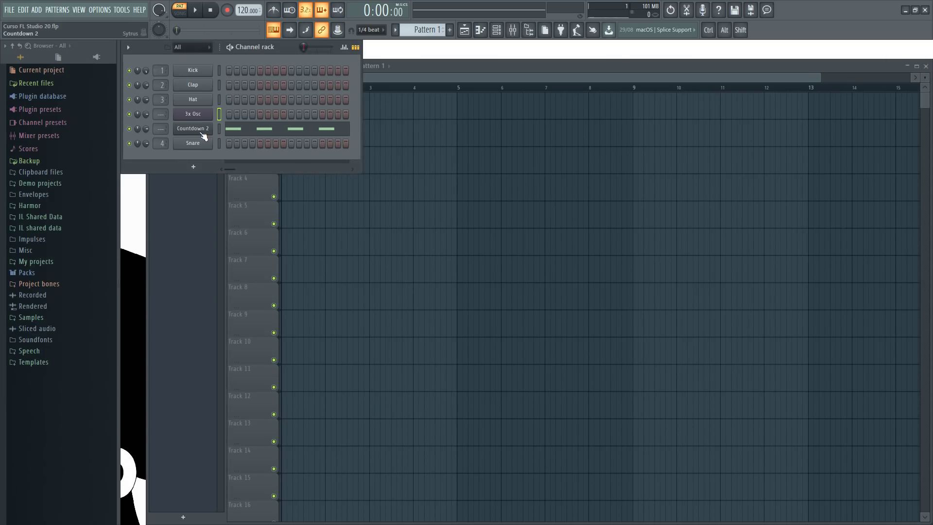
# Open the Sytrus channel and load the Default preset.
pyautogui.click(203, 136)
pyautogui.rightClick(680, 130)
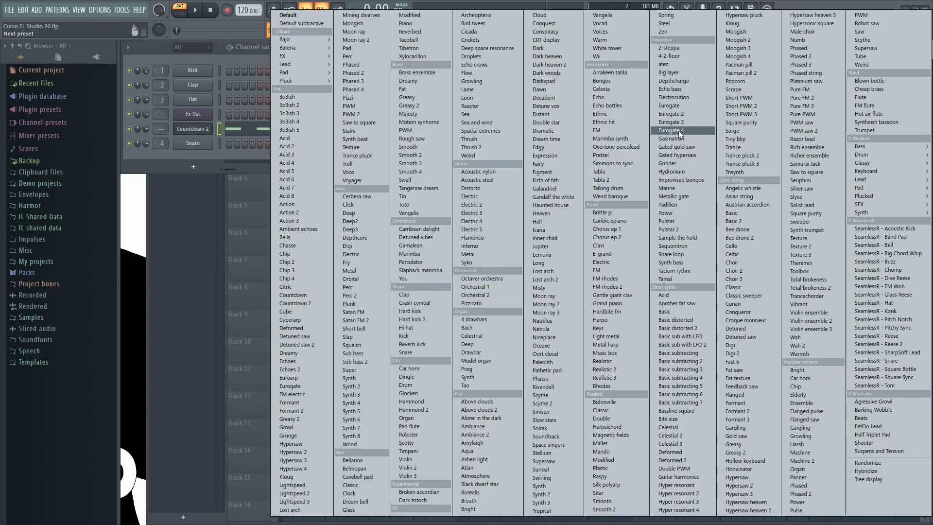
pyautogui.click(287, 15)
pyautogui.moveTo(406, 132); pyautogui.dragTo(426, 138)
# Enable operator 1's volume envelope, shape it with an instant attack, fast decay and long release tail, and close the plugin window.
pyautogui.click(367, 152)
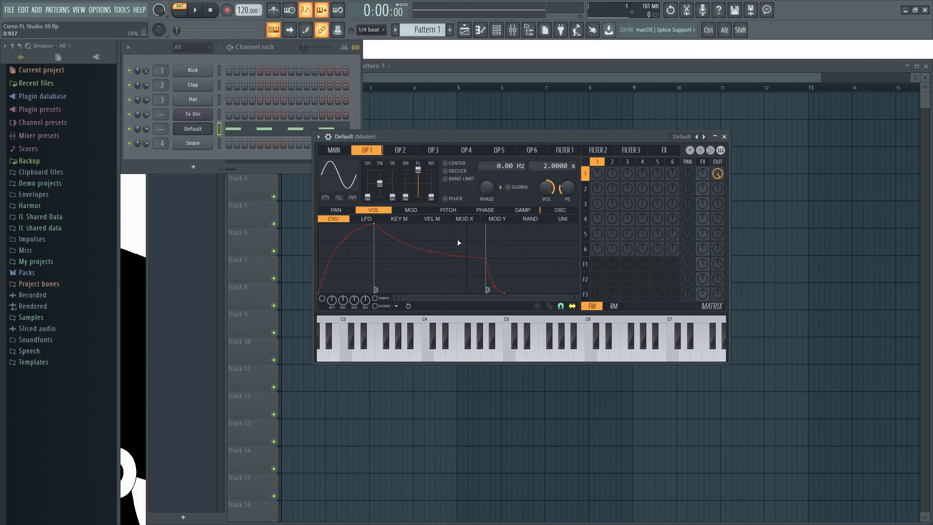
pyautogui.click(323, 300)
pyautogui.moveTo(374, 224); pyautogui.dragTo(320, 225)
pyautogui.moveTo(431, 259); pyautogui.dragTo(466, 294)
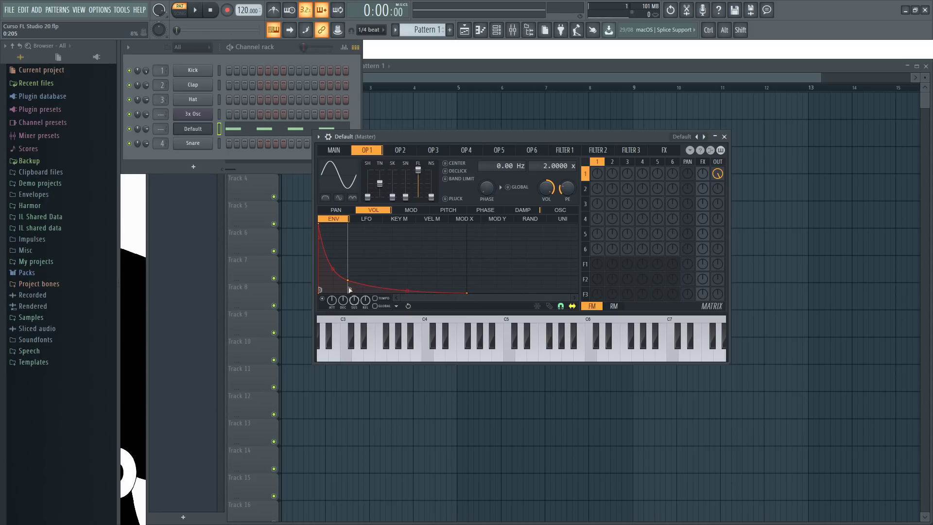
pyautogui.click(724, 136)
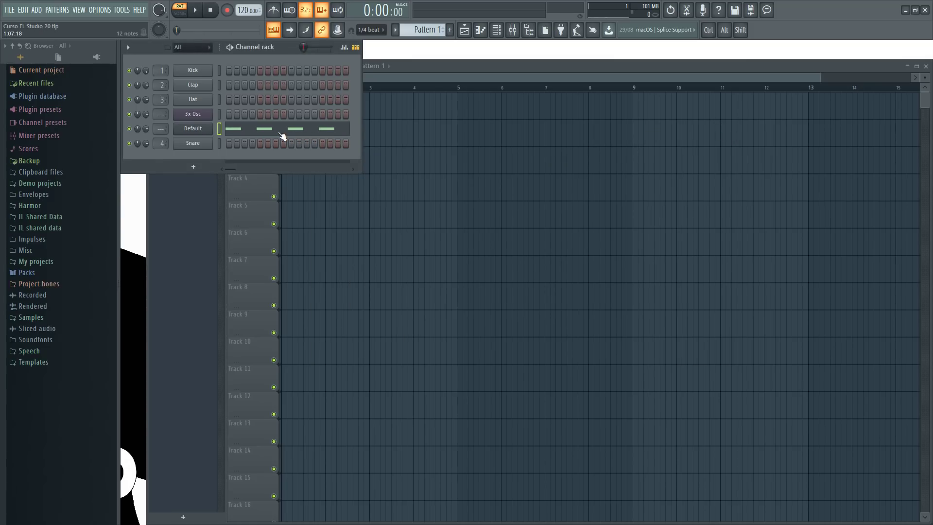
# Open the Sytrus channel's piano roll and delete every C4 note except the first.
pyautogui.click(277, 132)
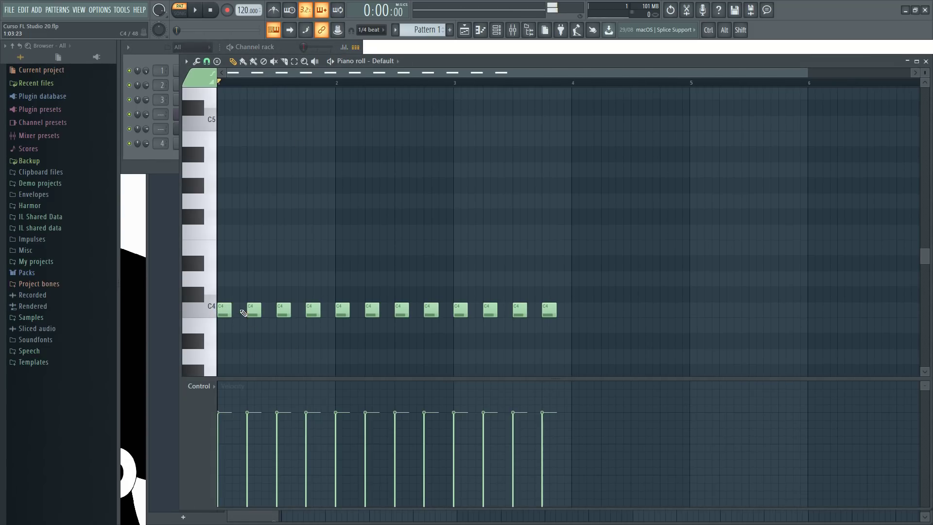
pyautogui.moveTo(248, 311); pyautogui.dragTo(624, 311)
# Show the note velocity, modulation X and modulation Y lanes in turn for the remaining note and audition the C4 key.
pyautogui.click(206, 404)
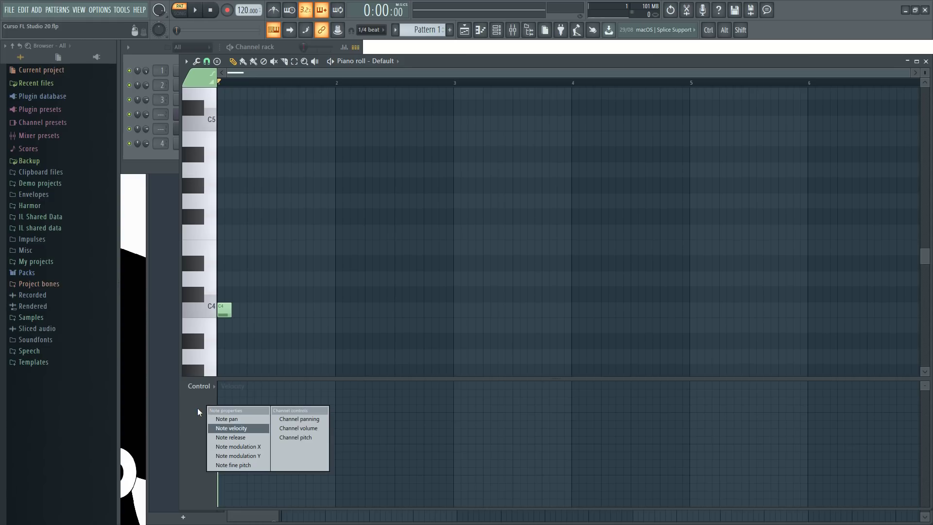
pyautogui.click(246, 428)
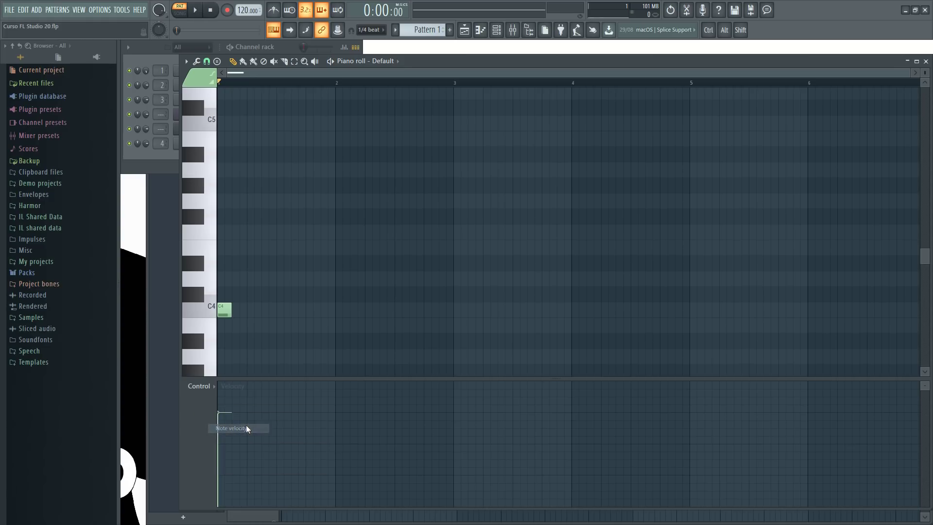
pyautogui.click(206, 416)
pyautogui.click(252, 458)
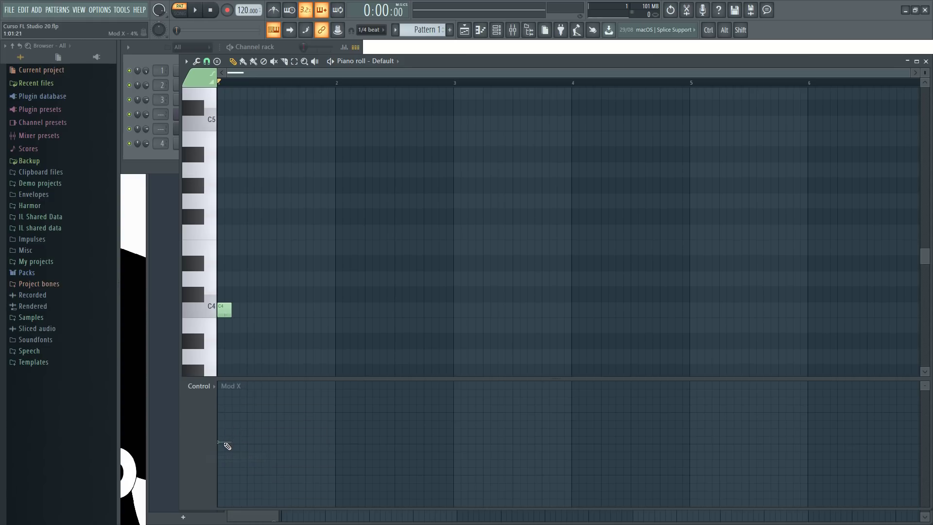
pyautogui.click(206, 417)
pyautogui.click(247, 466)
pyautogui.scroll(3, 270, 153)
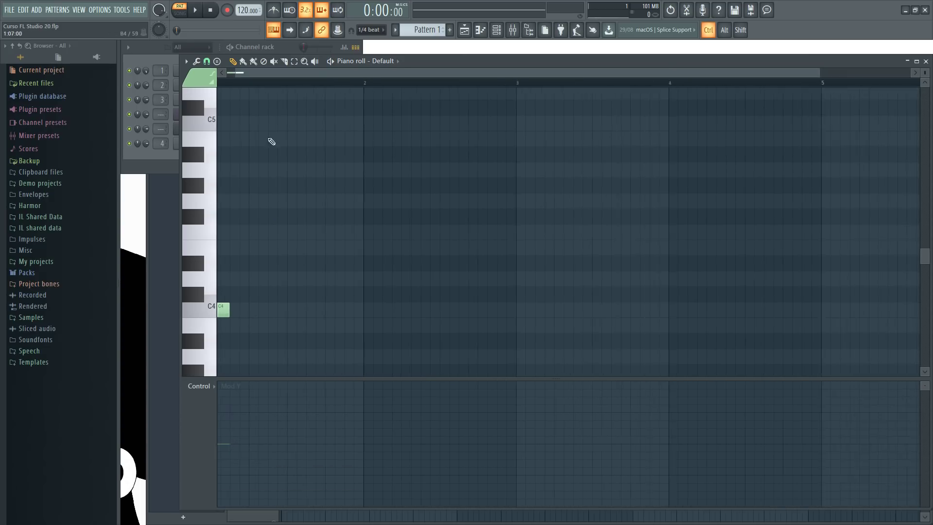
pyautogui.click(212, 312)
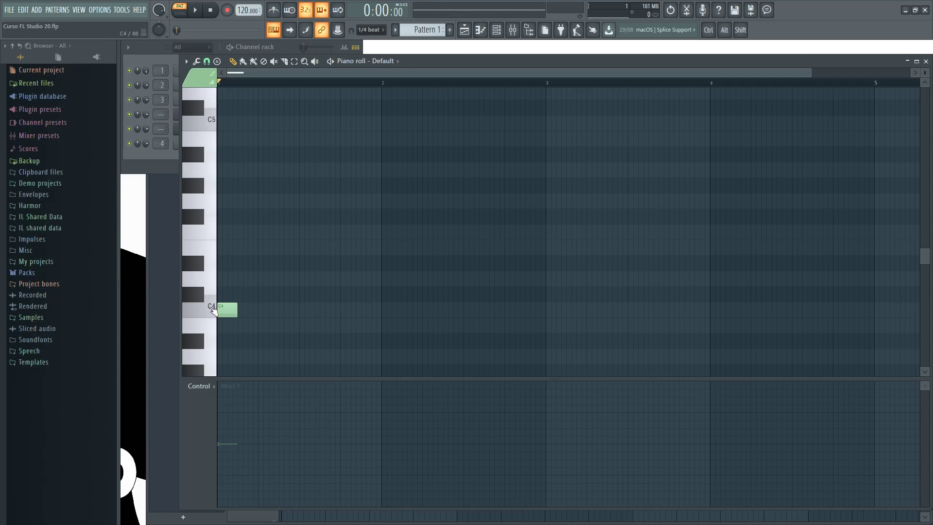
pyautogui.scroll(2, 281, 84)
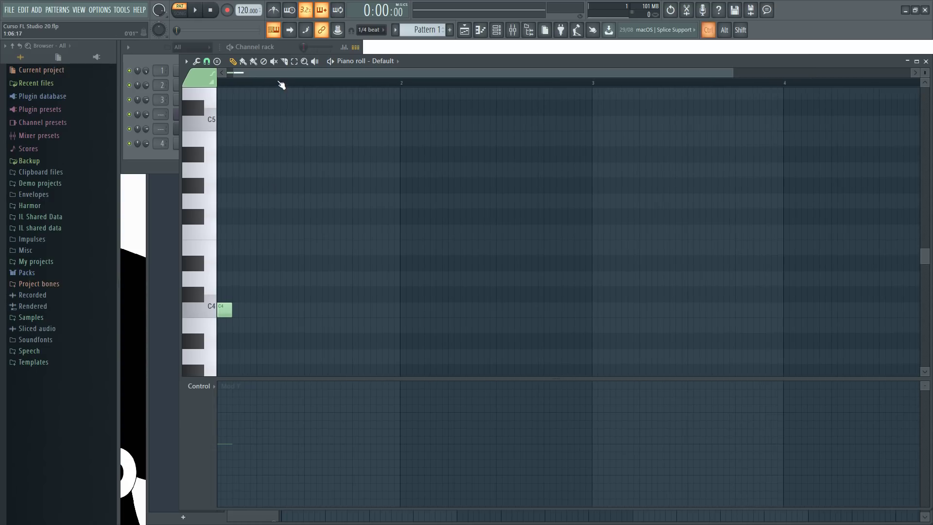
# Show note release, set it to maximum for the first C4 note, and add three C4 notes at half-bar intervals.
pyautogui.click(209, 425)
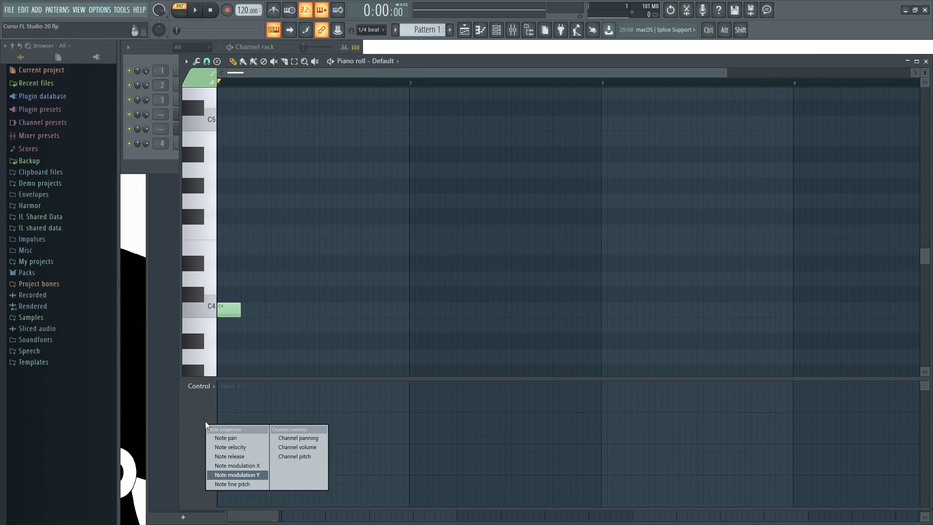
pyautogui.click(239, 458)
pyautogui.click(233, 310)
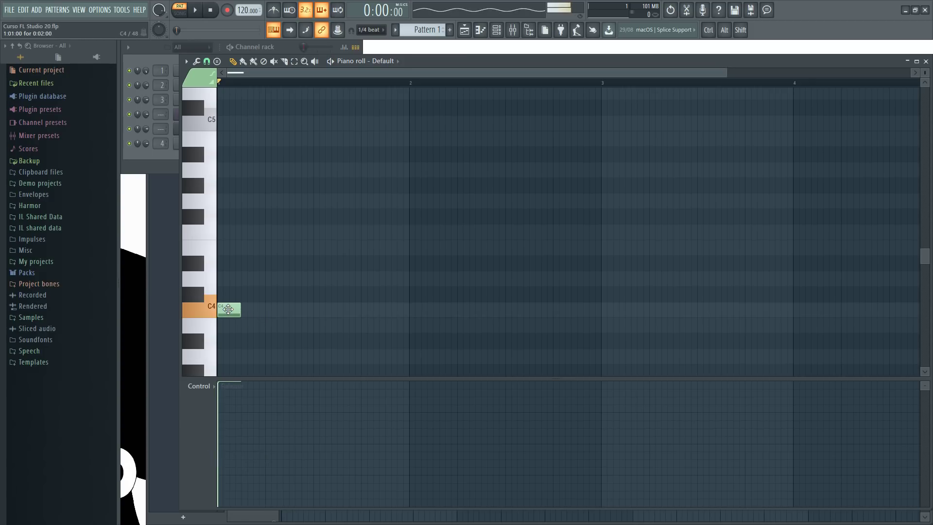
pyautogui.click(318, 313)
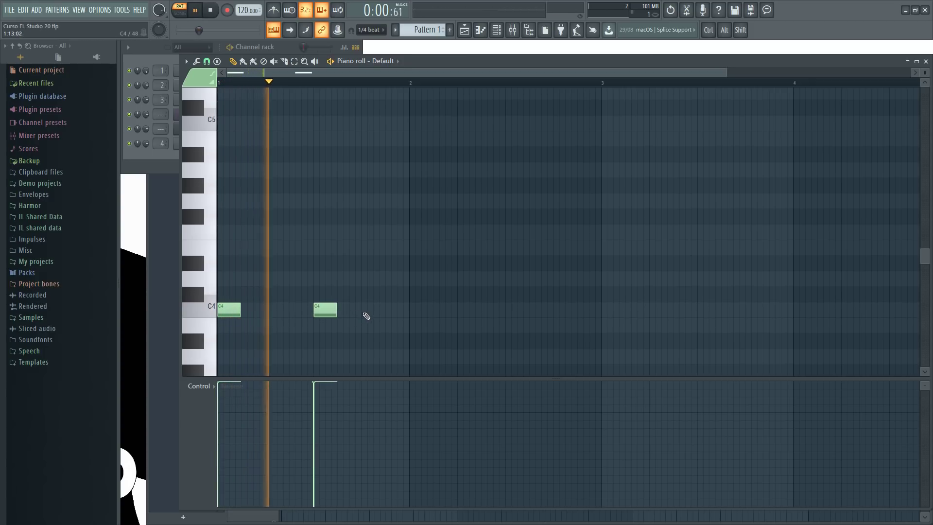
pyautogui.click(415, 313)
pyautogui.click(518, 314)
# Set the piano roll snap to 1/2 step and play the four-note pattern.
pyautogui.click(207, 61)
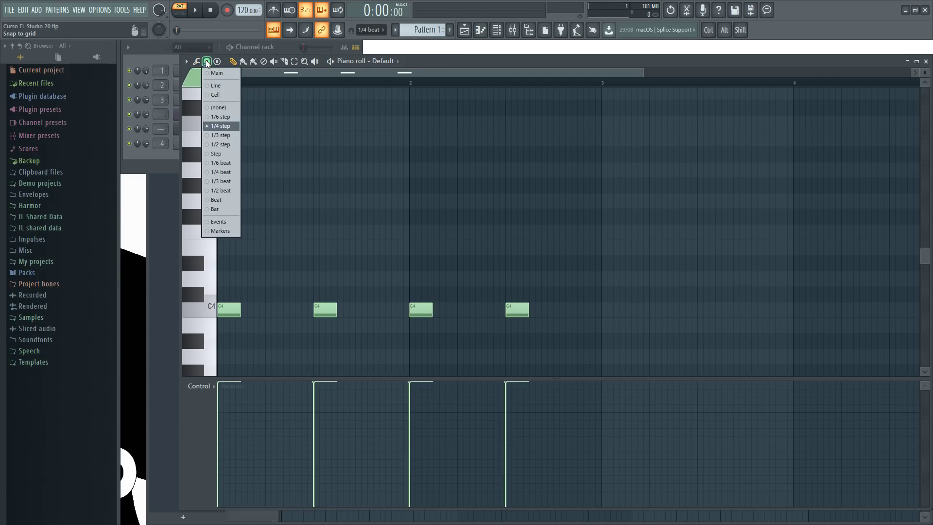
pyautogui.click(226, 147)
pyautogui.keyDown('ctrl'); pyautogui.scroll(2, 297, 133); pyautogui.keyUp('ctrl')
pyautogui.keyDown('ctrl'); pyautogui.scroll(-3, 272, 143); pyautogui.keyUp('ctrl')
pyautogui.press('space')
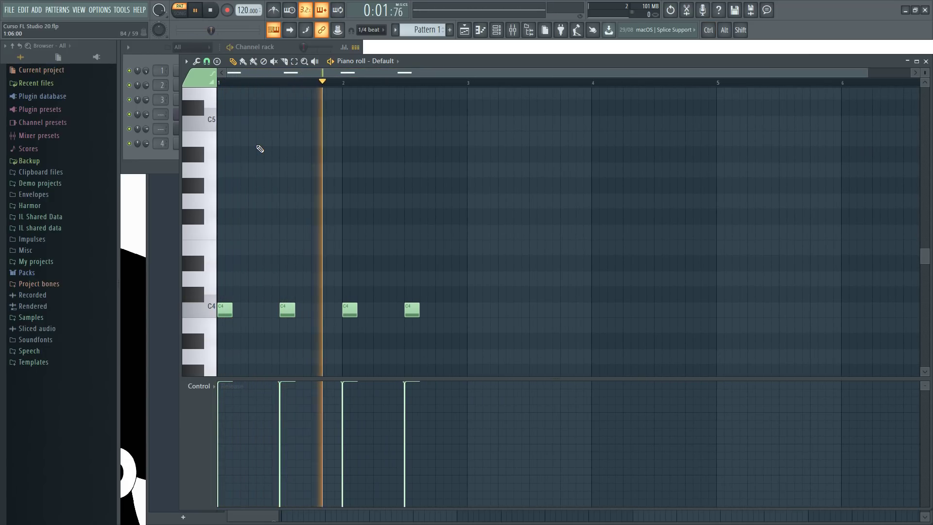
pyautogui.press('space')
# Lower the release of the last two C4 notes to minimum and play the pattern to compare them with the first two.
pyautogui.keyDown('ctrl'); pyautogui.moveTo(452, 327); pyautogui.dragTo(219, 280); pyautogui.keyUp('ctrl')
pyautogui.moveTo(230, 384)
pyautogui.mouseDown()
pyautogui.moveTo(345, 424)
pyautogui.moveTo(408, 513)
pyautogui.moveTo(287, 414)
pyautogui.moveTo(344, 494)
pyautogui.mouseUp()
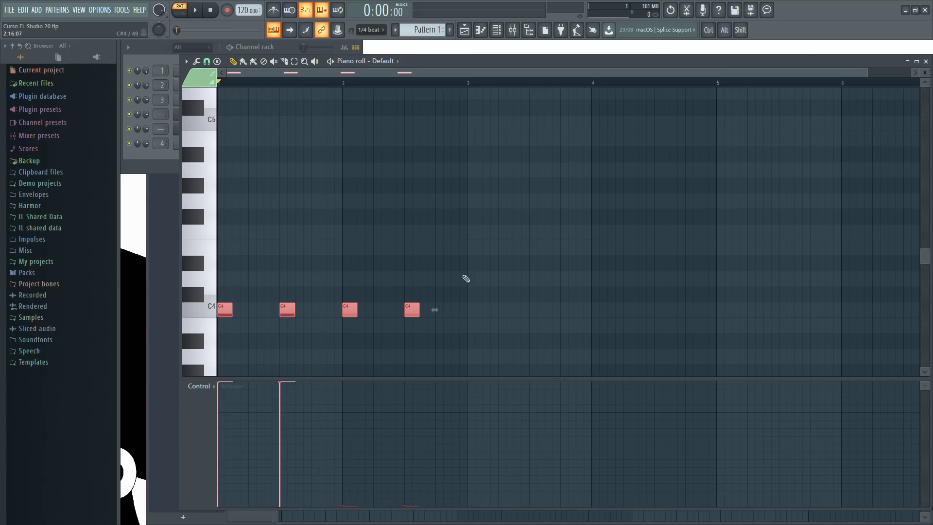
pyautogui.hotkey('ctrl', 'd')
pyautogui.press('space')
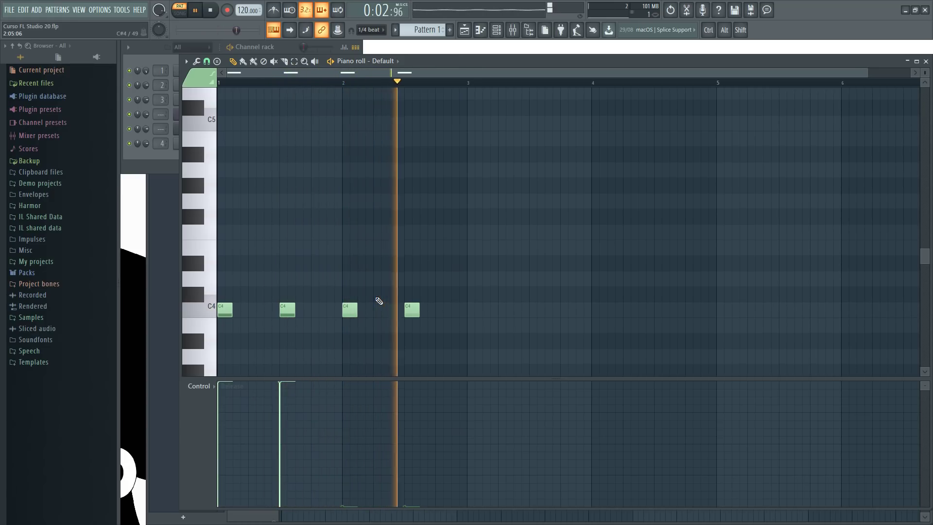
pyautogui.press('space')
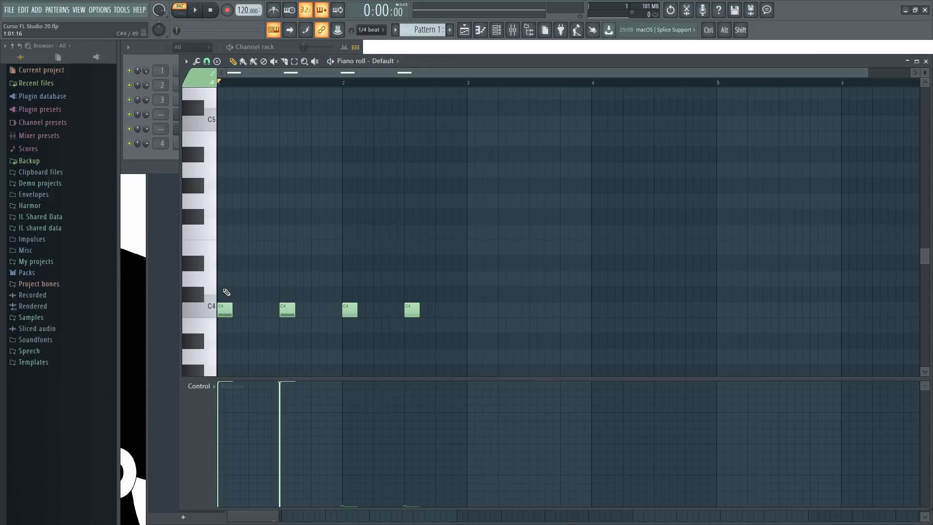
pyautogui.press('space')
pyautogui.press('space')
# Play the pattern from just before bar 2 and delete all the C4 notes.
pyautogui.click(339, 82)
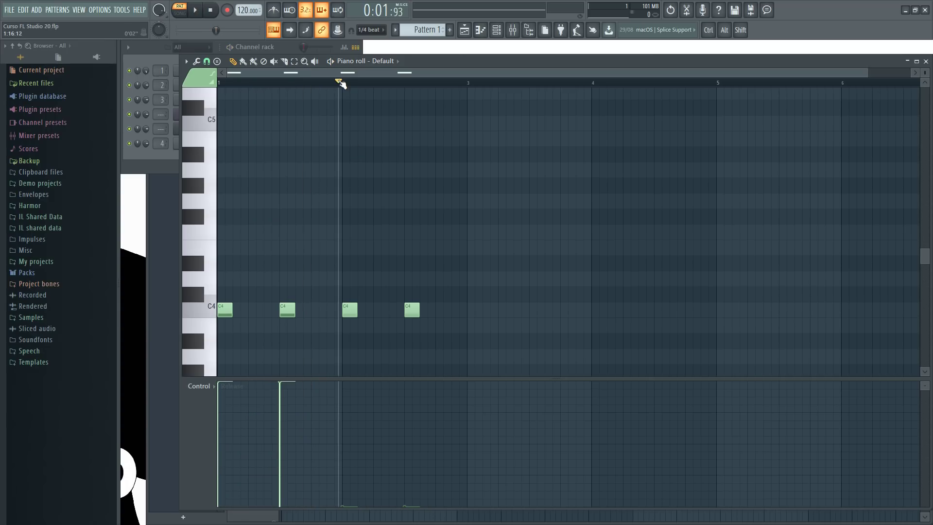
pyautogui.press('space')
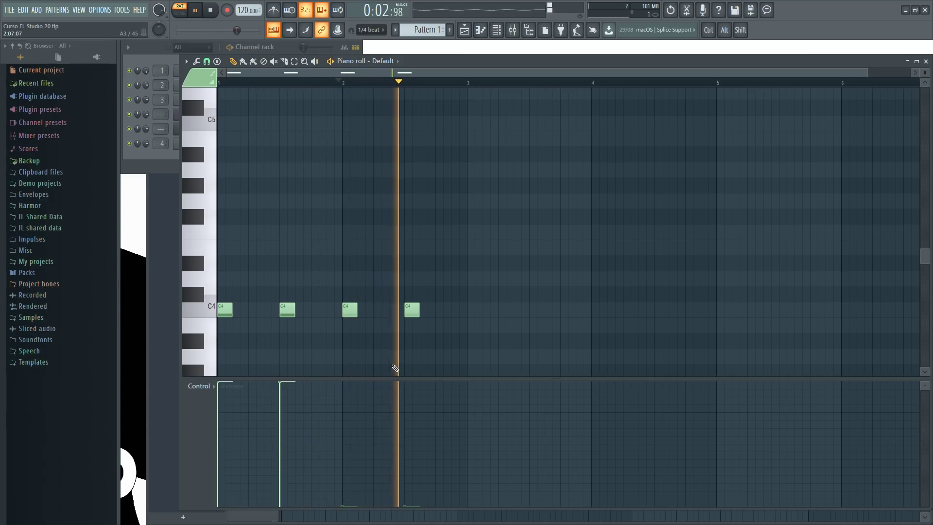
pyautogui.click(551, 309)
pyautogui.rightClick(552, 309)
pyautogui.press('space')
pyautogui.rightClick(422, 311)
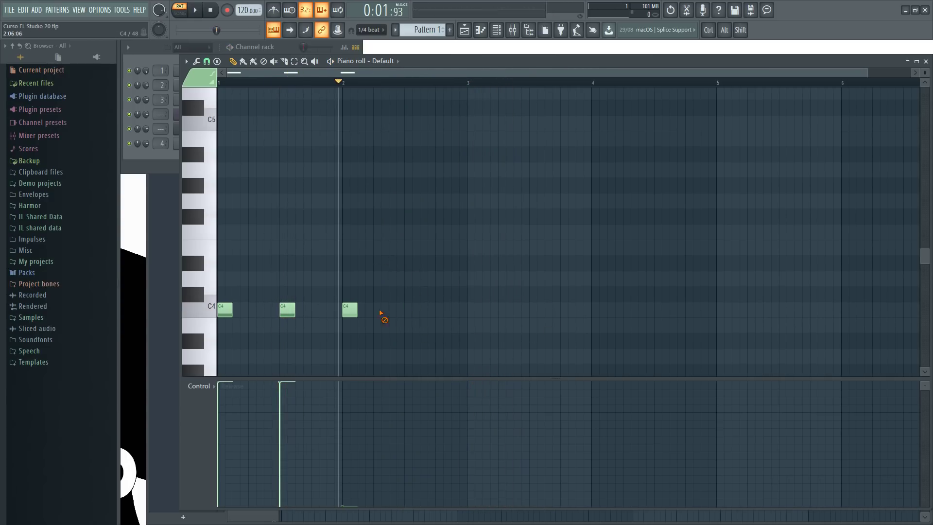
# Review the channel panning, volume and pitch options for the control lane and close the piano roll.
pyautogui.rightClick(201, 417)
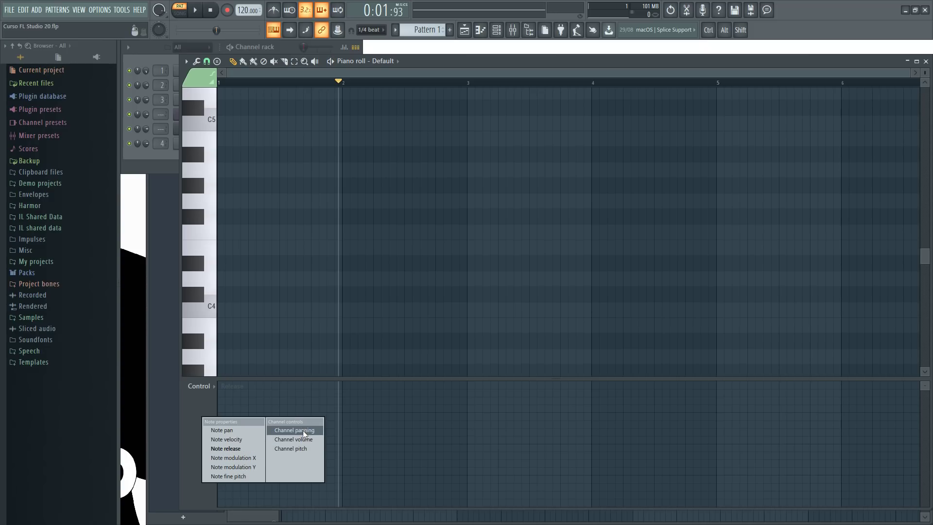
pyautogui.click(266, 167)
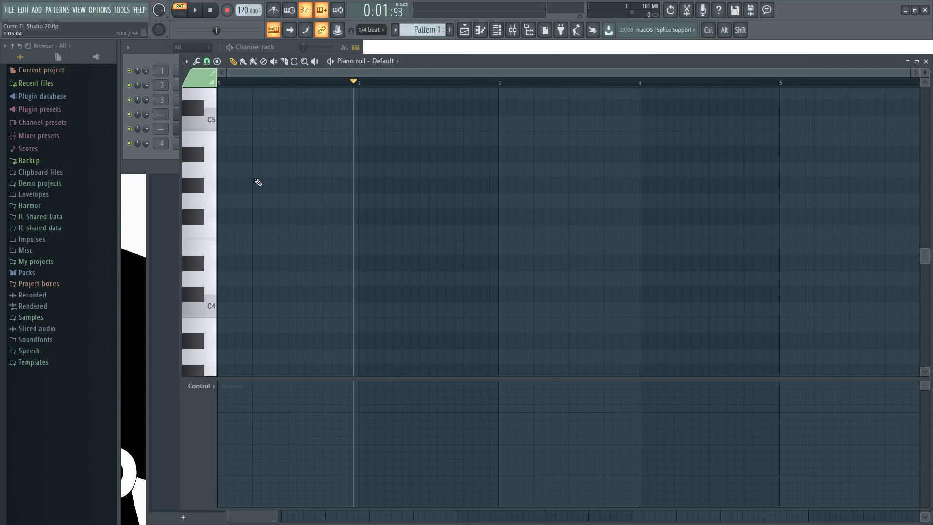
pyautogui.scroll(5, 258, 182)
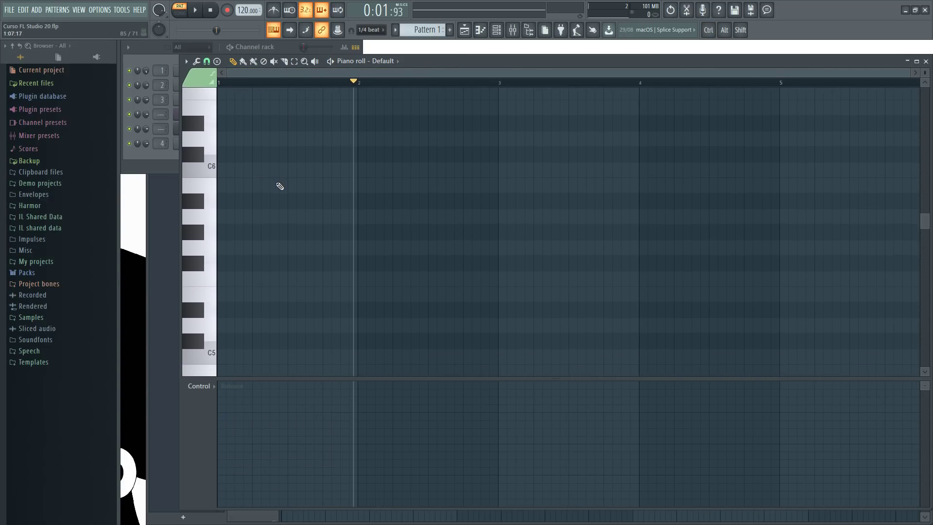
pyautogui.click(926, 61)
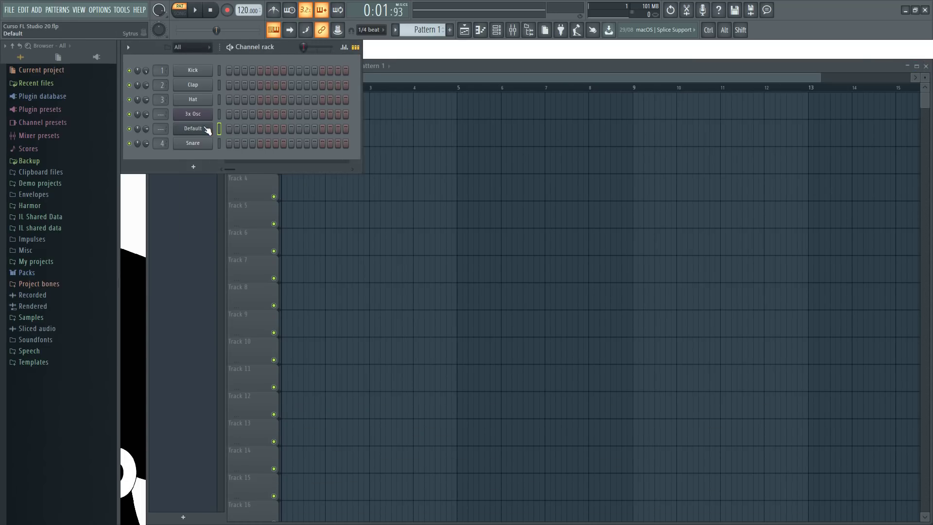